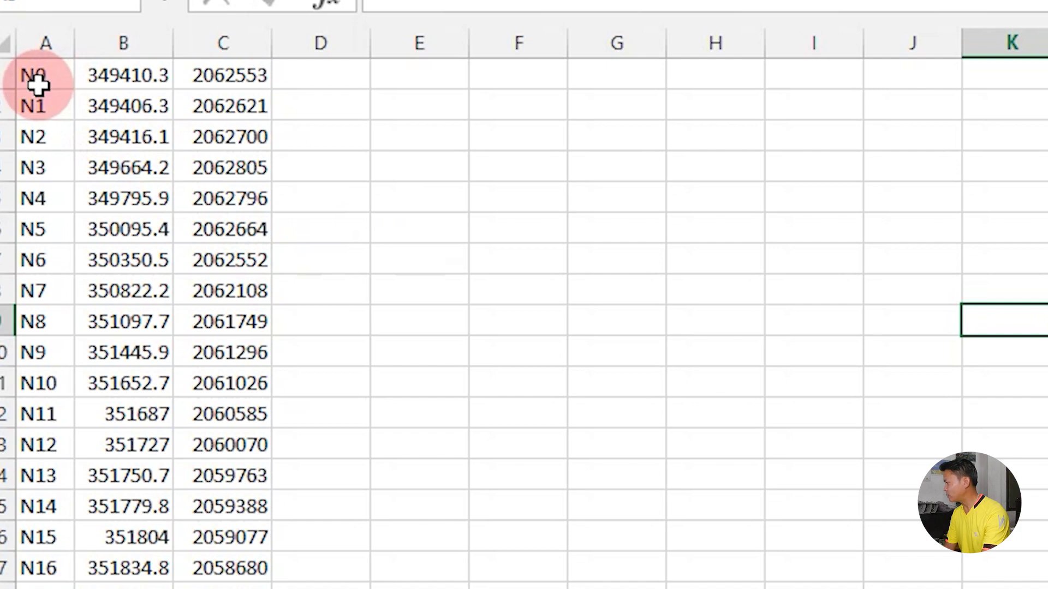
# Scroll through the route coordinate sheet and select the coordinate range
pyautogui.scroll(-10, 283, 329)
pyautogui.scroll(-4, 283, 516)
pyautogui.scroll(-7, 234, 568)
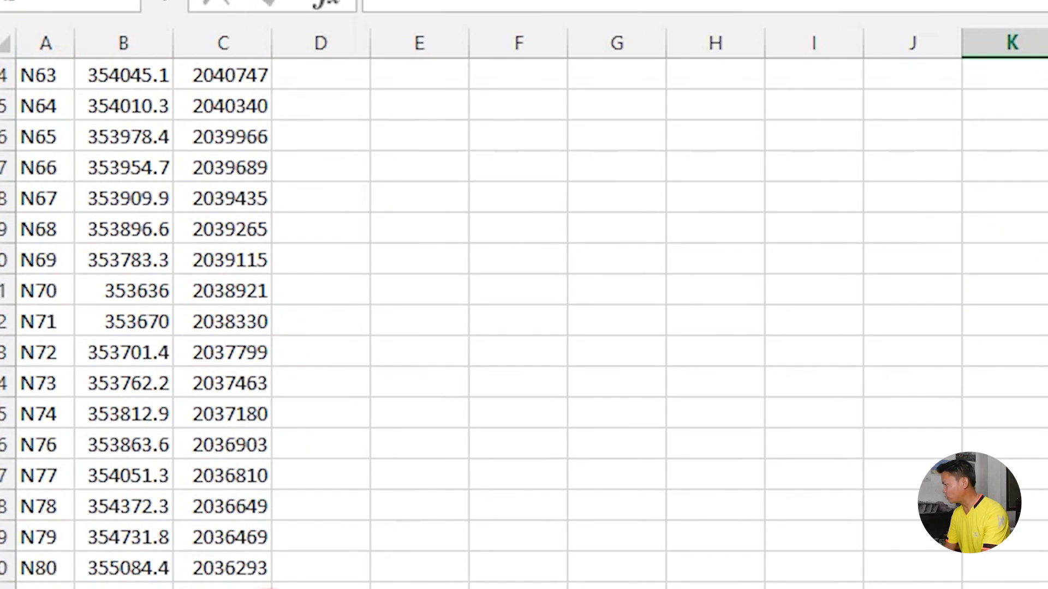
pyautogui.scroll(-4, 235, 568)
pyautogui.scroll(-4, 234, 570)
pyautogui.scroll(9, 126, 431)
pyautogui.scroll(5, 126, 431)
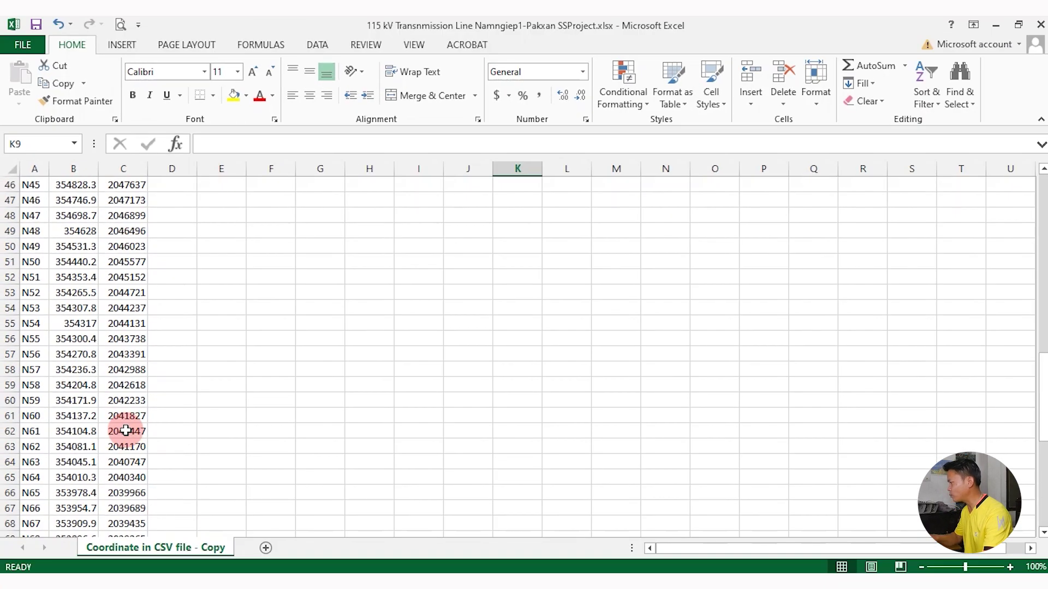
pyautogui.scroll(10, 125, 431)
pyautogui.scroll(5, 120, 415)
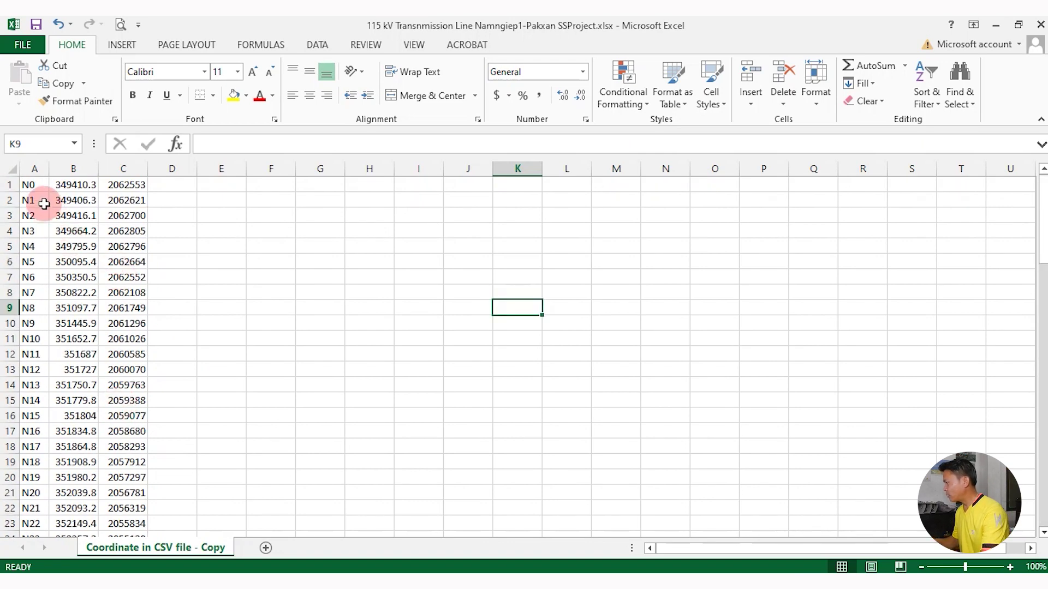
pyautogui.moveTo(33, 187); pyautogui.dragTo(126, 432)
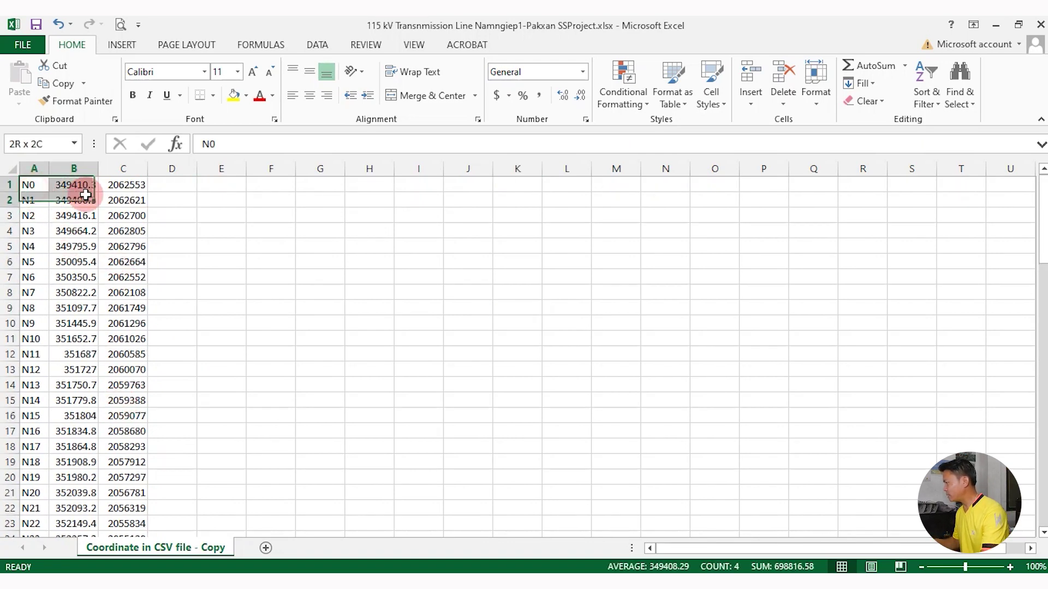
pyautogui.scroll(-5, 118, 366)
pyautogui.scroll(-4, 118, 366)
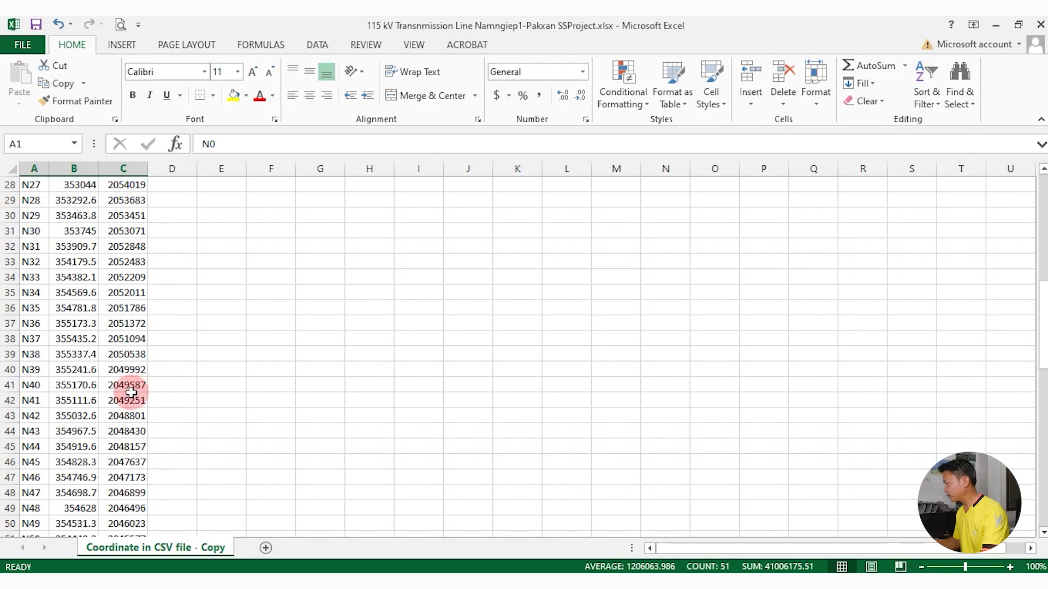
pyautogui.scroll(9, 120, 382)
pyautogui.scroll(-4, 117, 346)
pyautogui.scroll(-8, 109, 418)
pyautogui.scroll(11, 95, 417)
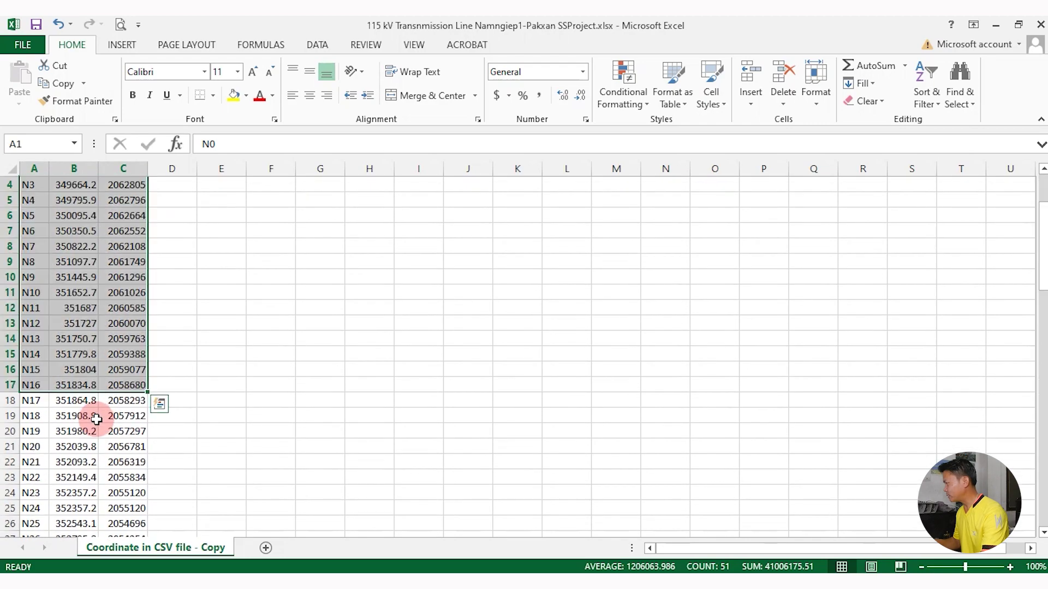
pyautogui.scroll(1, 94, 407)
pyautogui.scroll(1, 109, 382)
# Review the point-name, easting and northing columns A–C, then select cell D1 beside N0
pyautogui.click(173, 327)
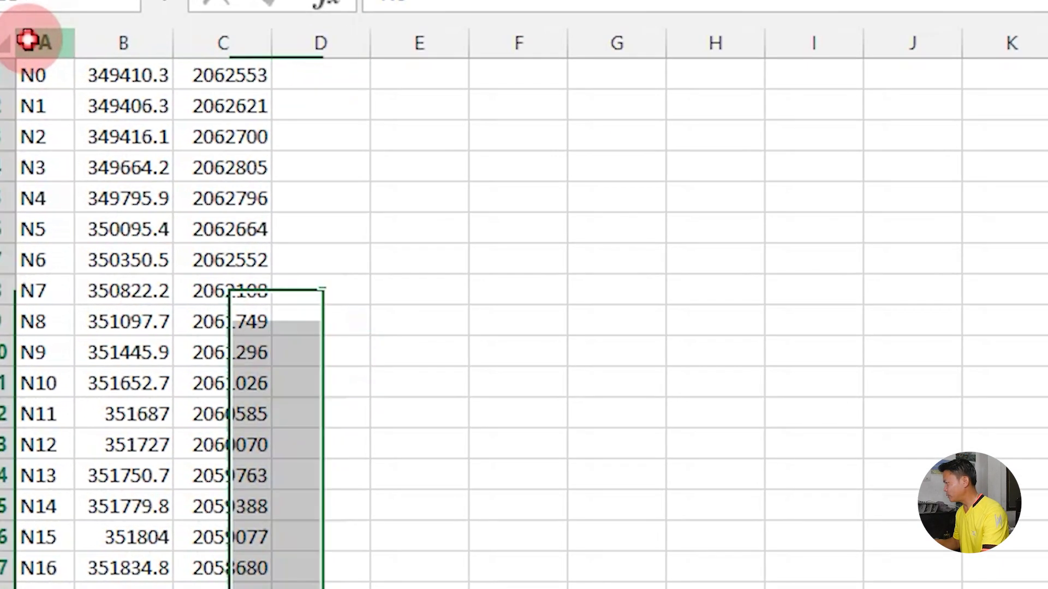
pyautogui.click(30, 168)
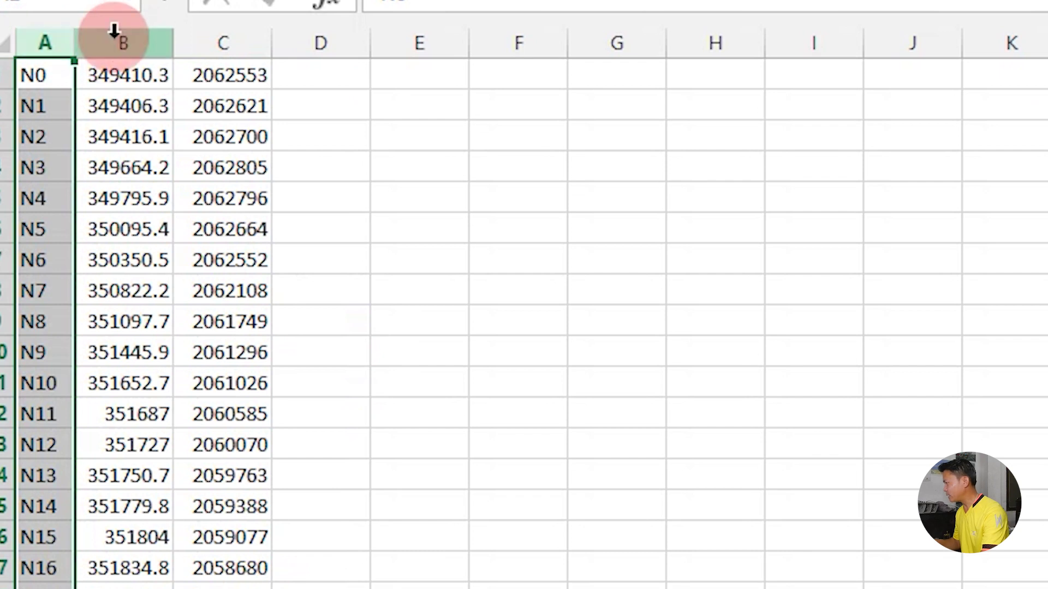
pyautogui.click(115, 30)
pyautogui.click(222, 30)
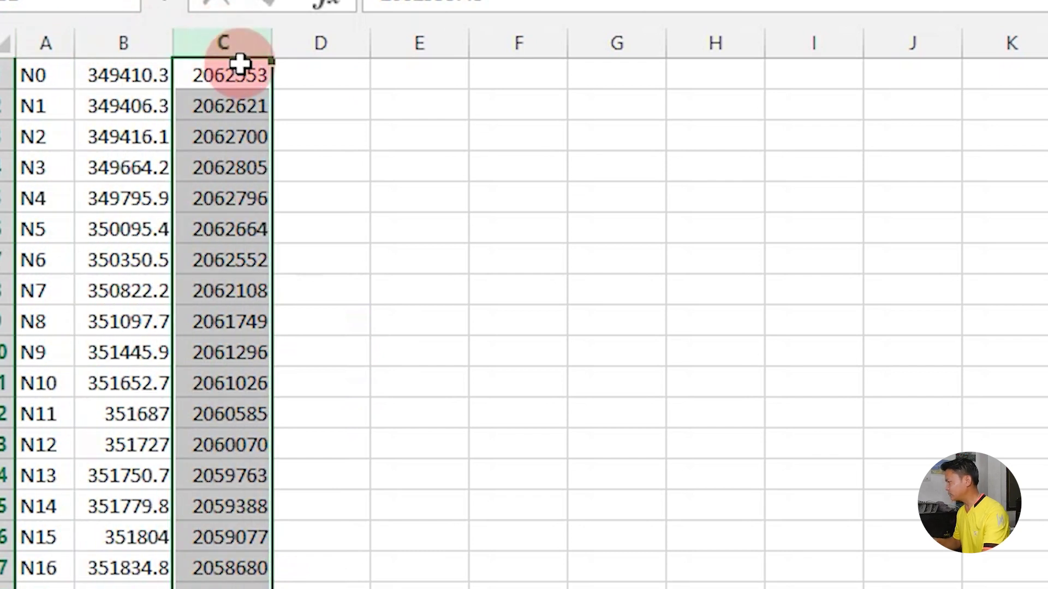
pyautogui.click(116, 46)
pyautogui.click(224, 44)
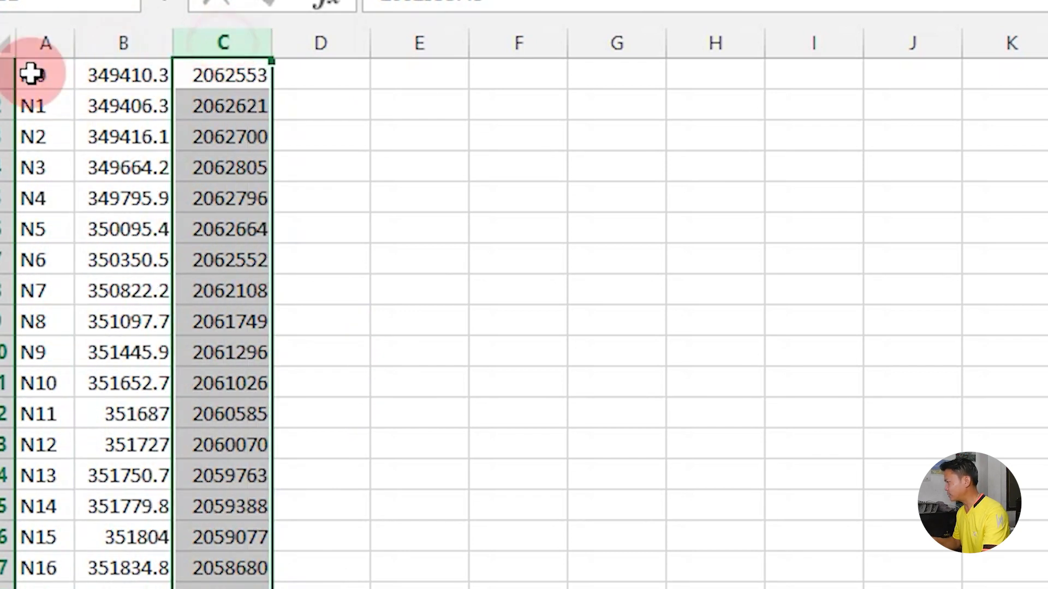
pyautogui.moveTo(41, 43); pyautogui.dragTo(210, 45)
pyautogui.click(123, 41)
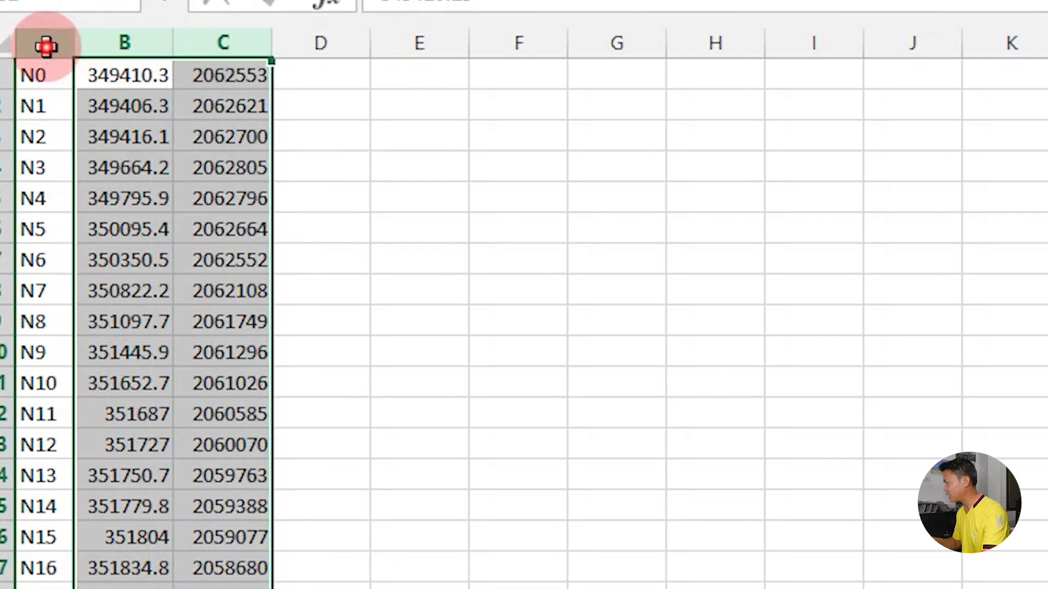
pyautogui.click(45, 42)
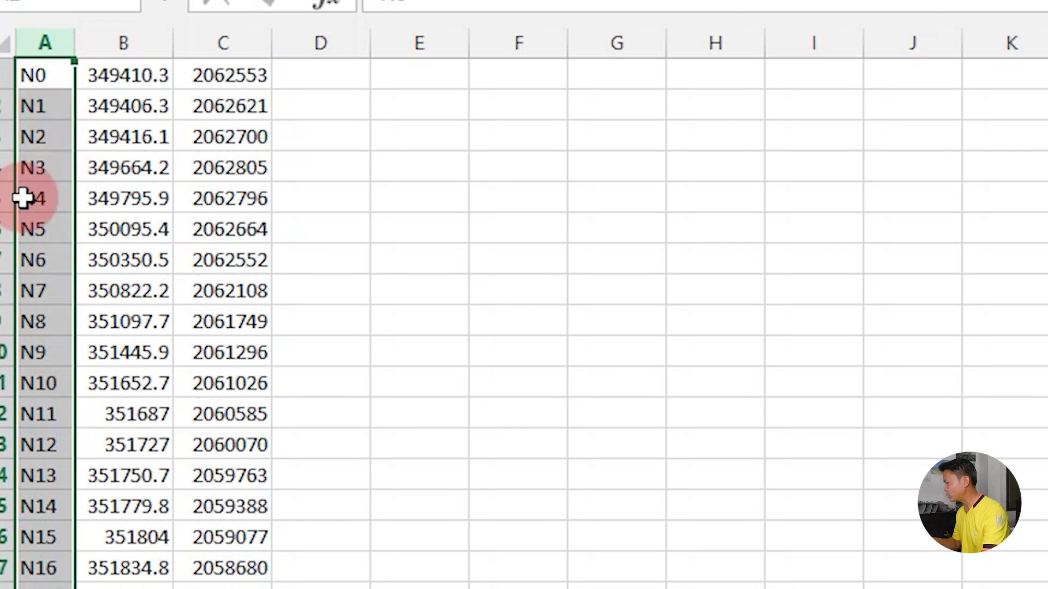
pyautogui.click(321, 137)
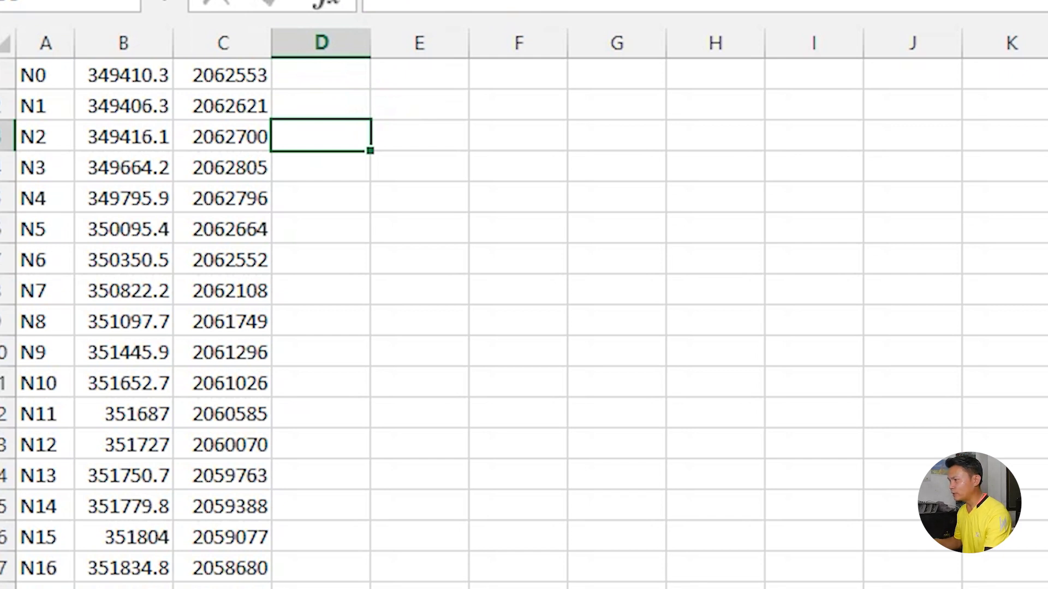
pyautogui.click(739, 196)
pyautogui.click(281, 82)
pyautogui.write('=')
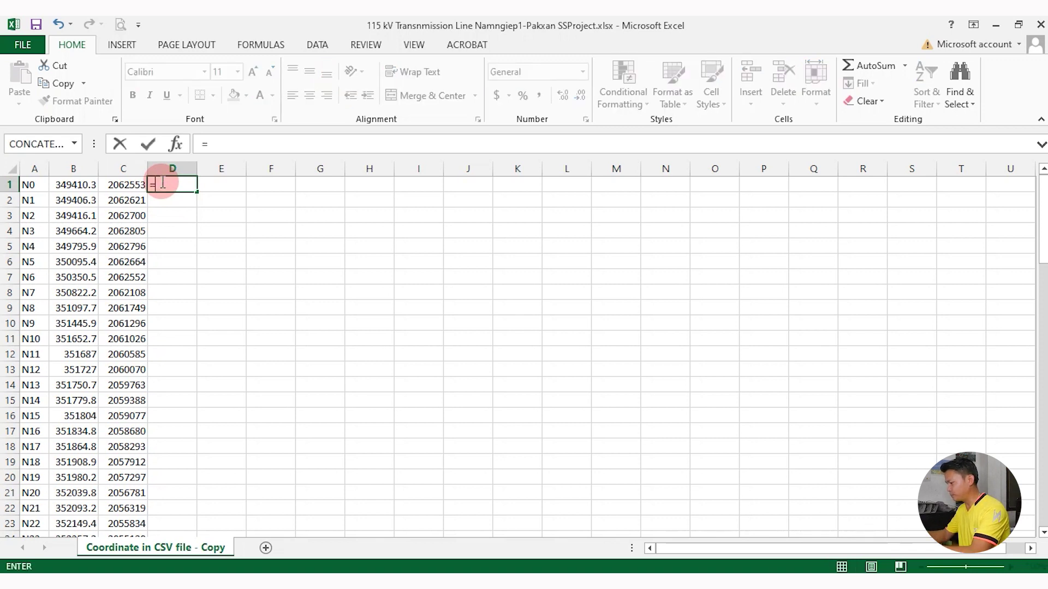
# Insert =CONCATENATE( into D1 from the 'con' autocomplete list
pyautogui.write('co')
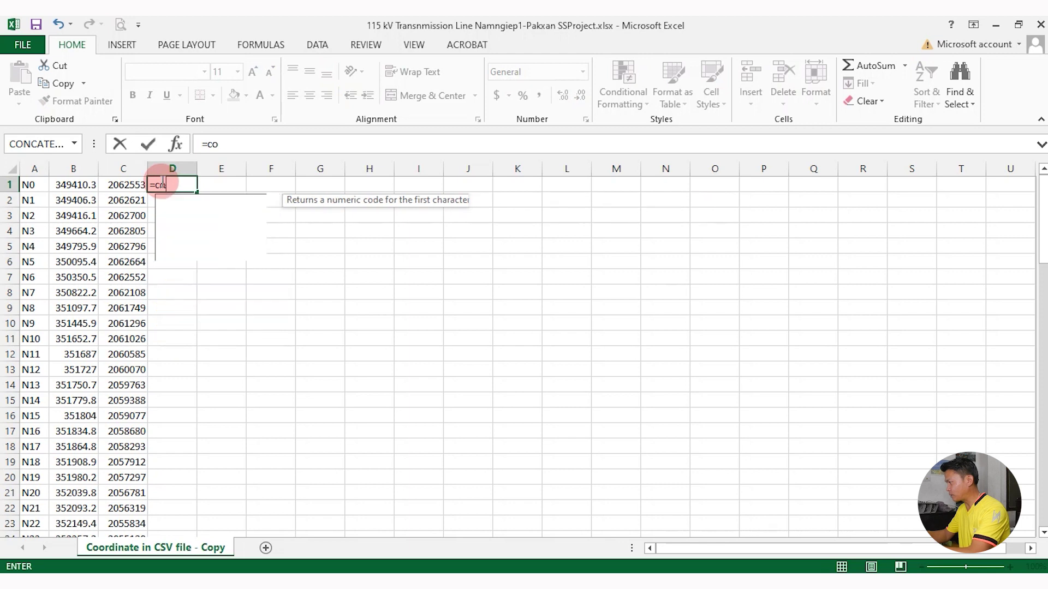
pyautogui.write('n')
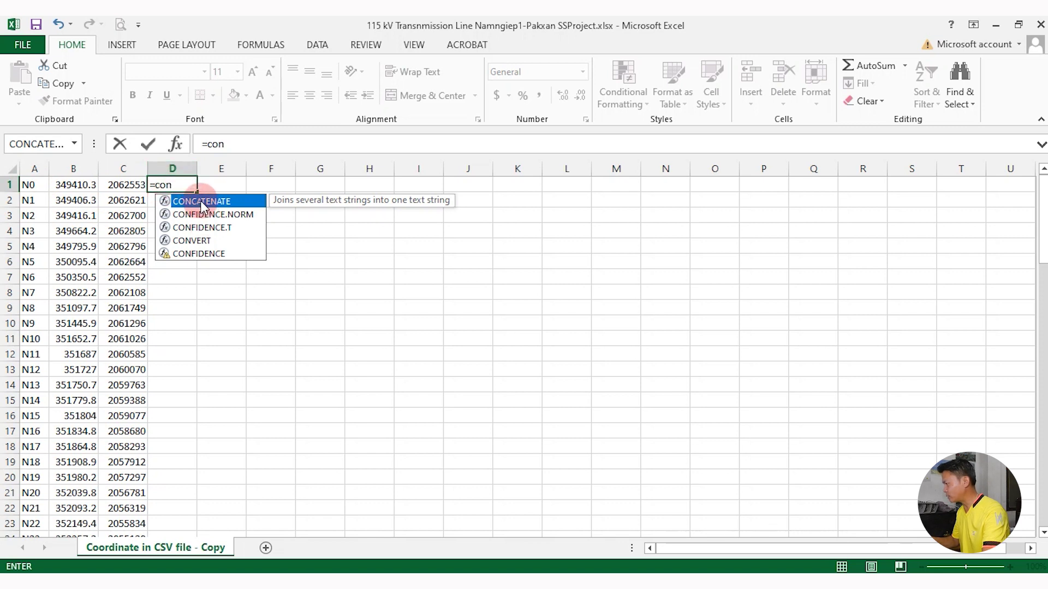
pyautogui.doubleClick(201, 201)
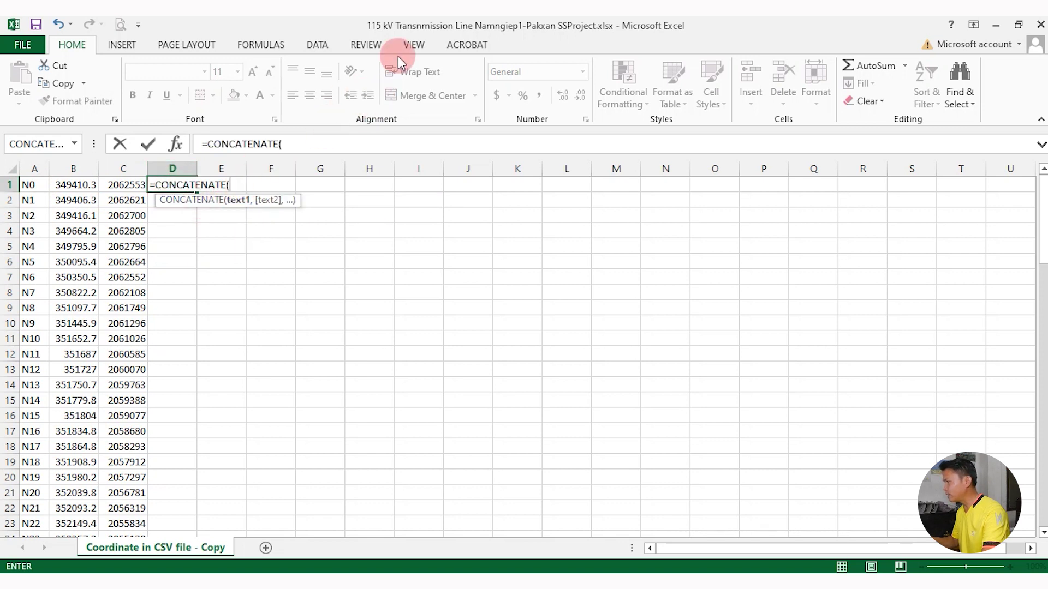
pyautogui.hotkey('alt', 'Tab')
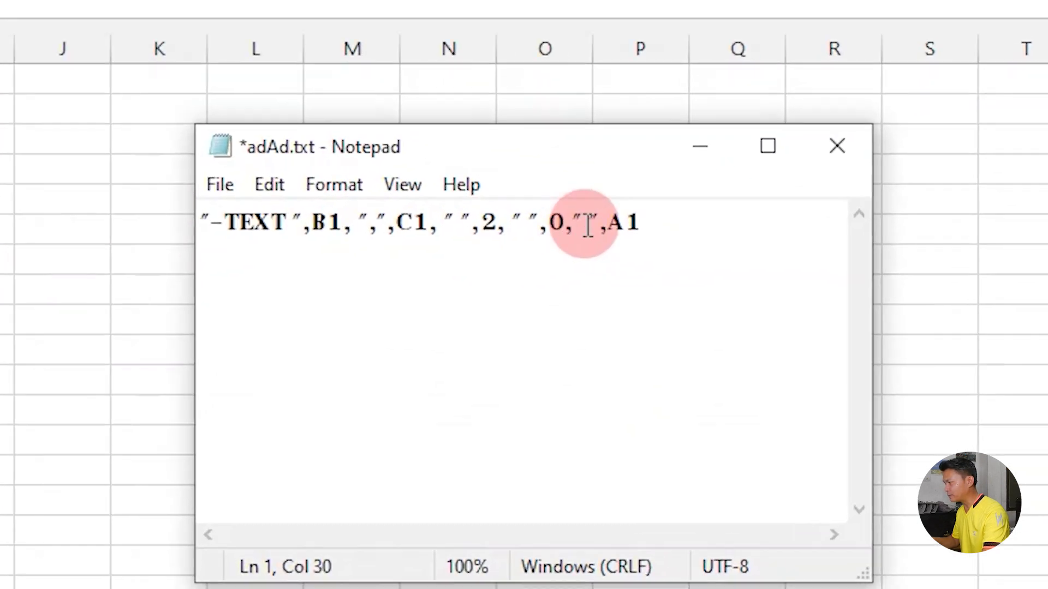
# Copy the prepared argument line from Notepad to finish D1's CONCATENATE formula in Excel
pyautogui.click(762, 258)
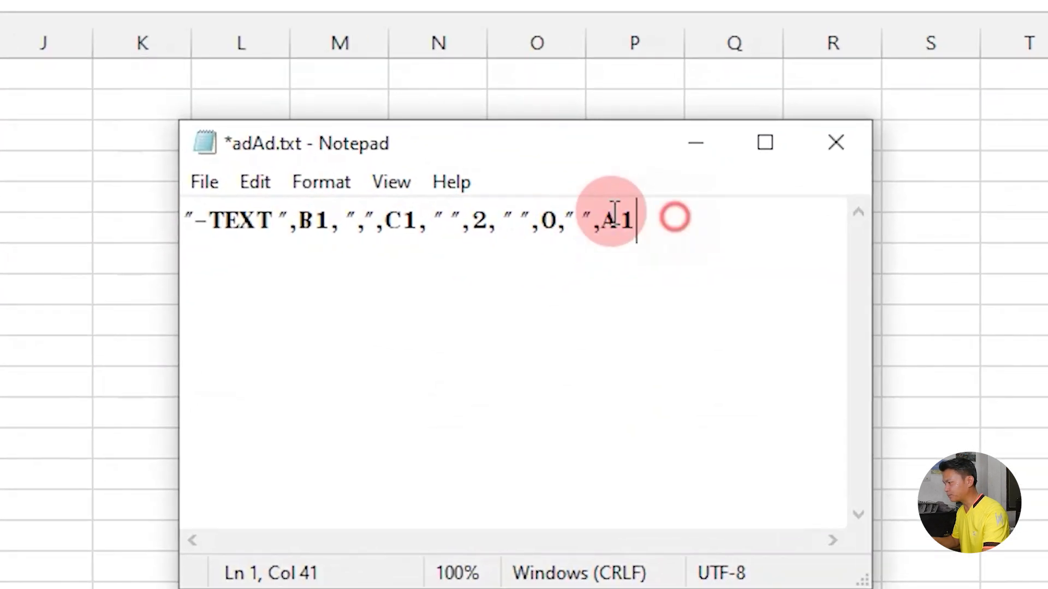
pyautogui.moveTo(761, 258); pyautogui.dragTo(509, 251)
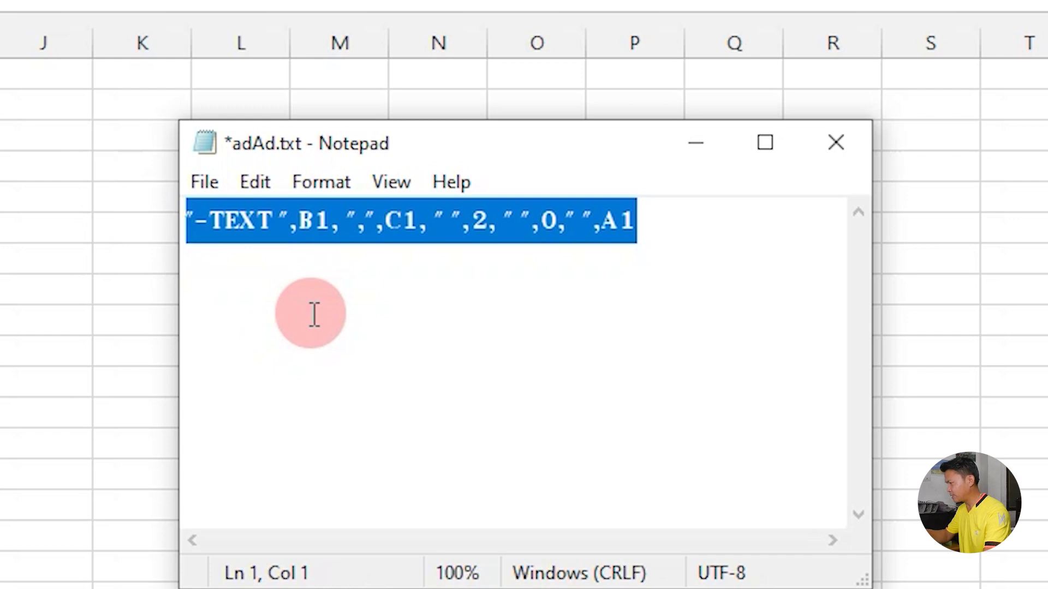
pyautogui.hotkey('ctrl', 'c')
pyautogui.hotkey('alt', 'Tab')
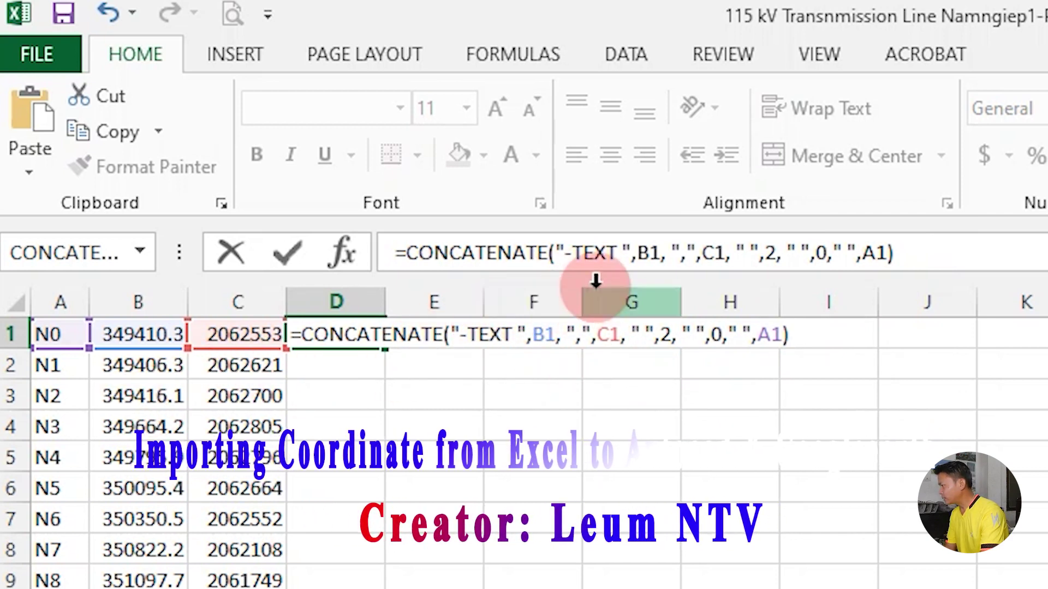
pyautogui.click(569, 250)
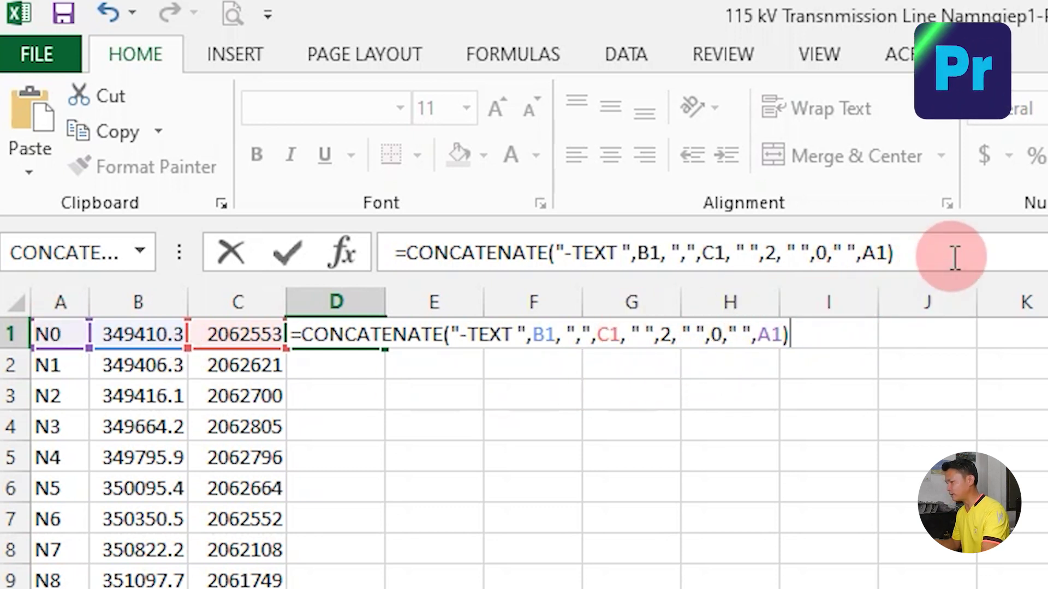
pyautogui.press('Return')
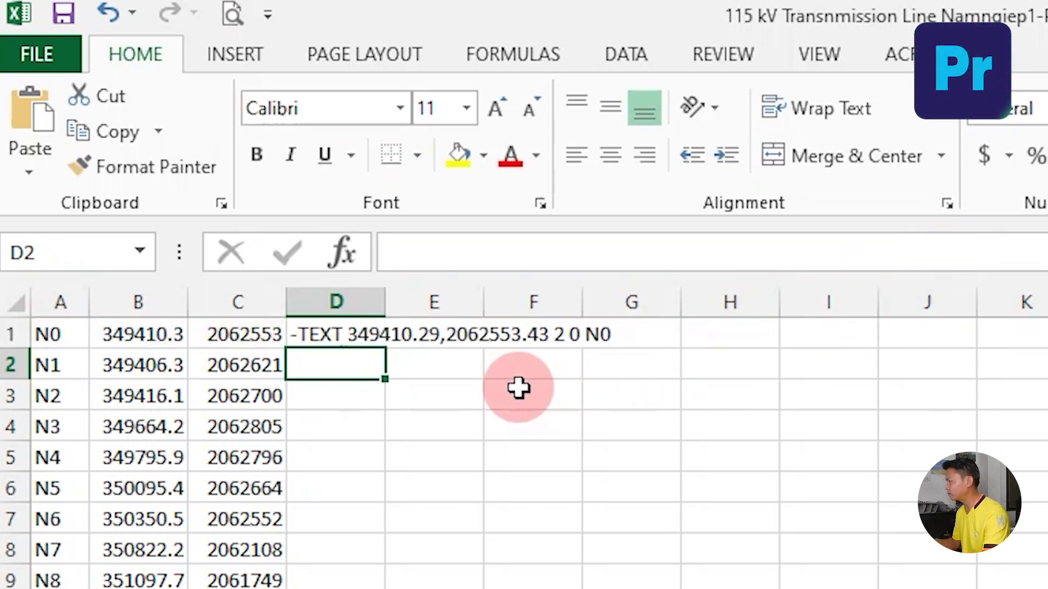
# Widen column D and fill the -TEXT formula down to row 89
pyautogui.moveTo(385, 302); pyautogui.dragTo(628, 314)
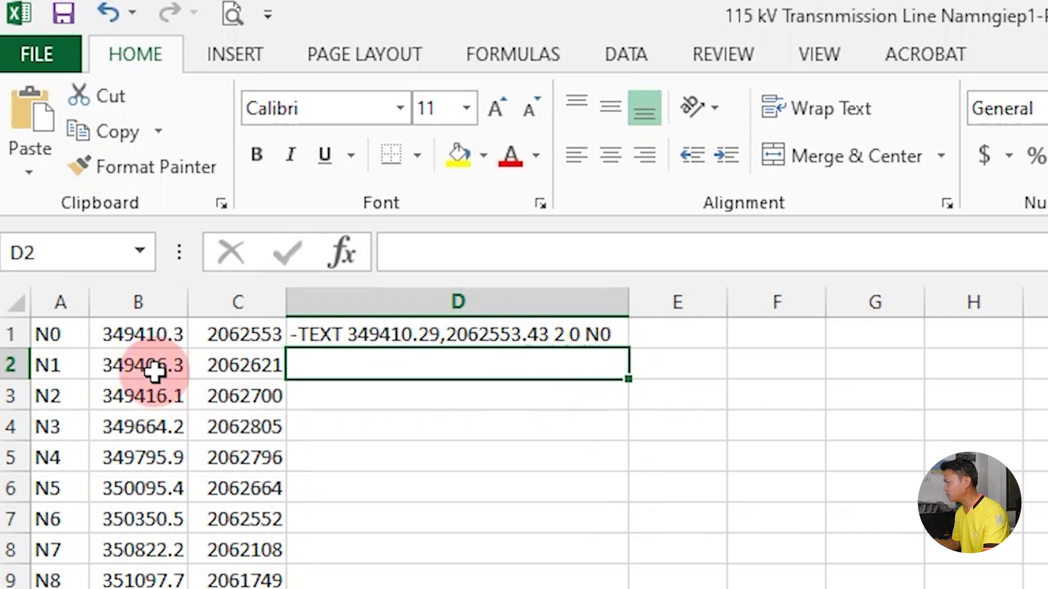
pyautogui.click(501, 334)
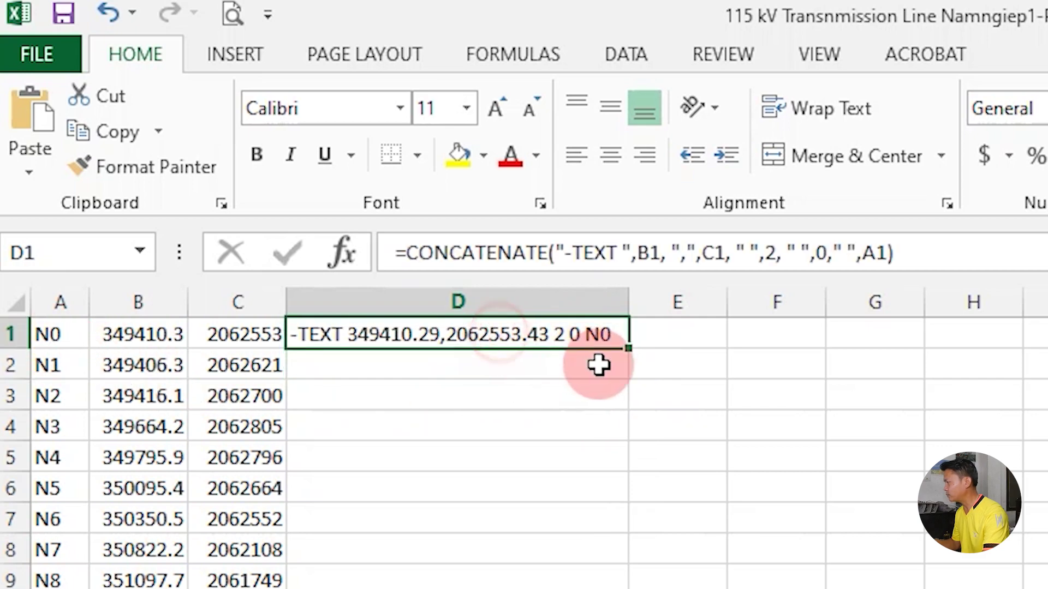
pyautogui.moveTo(628, 349)
pyautogui.mouseDown()
pyautogui.moveTo(345, 570)
pyautogui.moveTo(354, 513)
pyautogui.mouseUp()
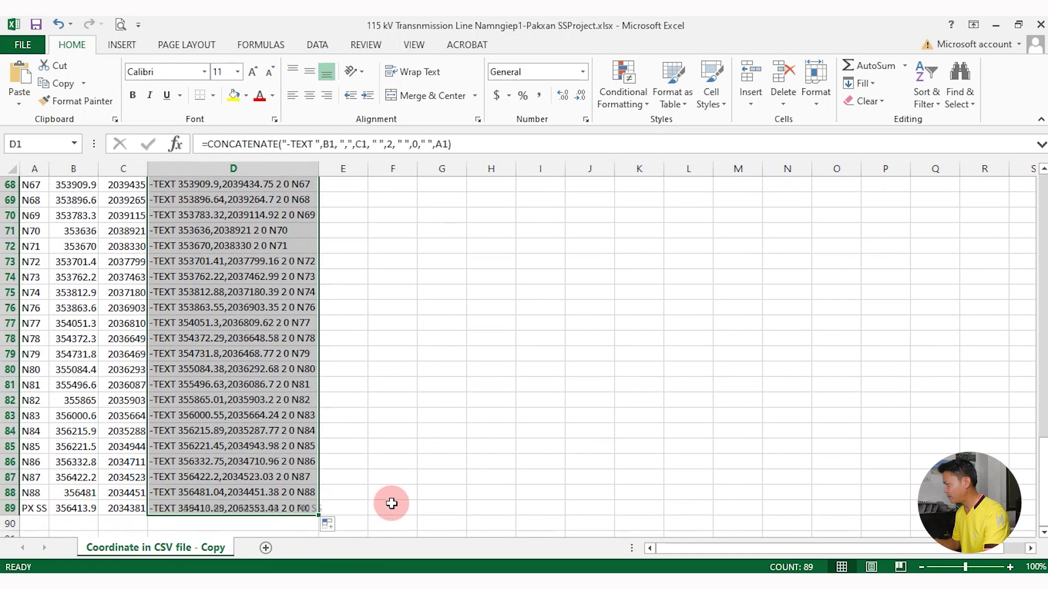
# Copy all the -TEXT command lines in column D
pyautogui.scroll(4, 478, 365)
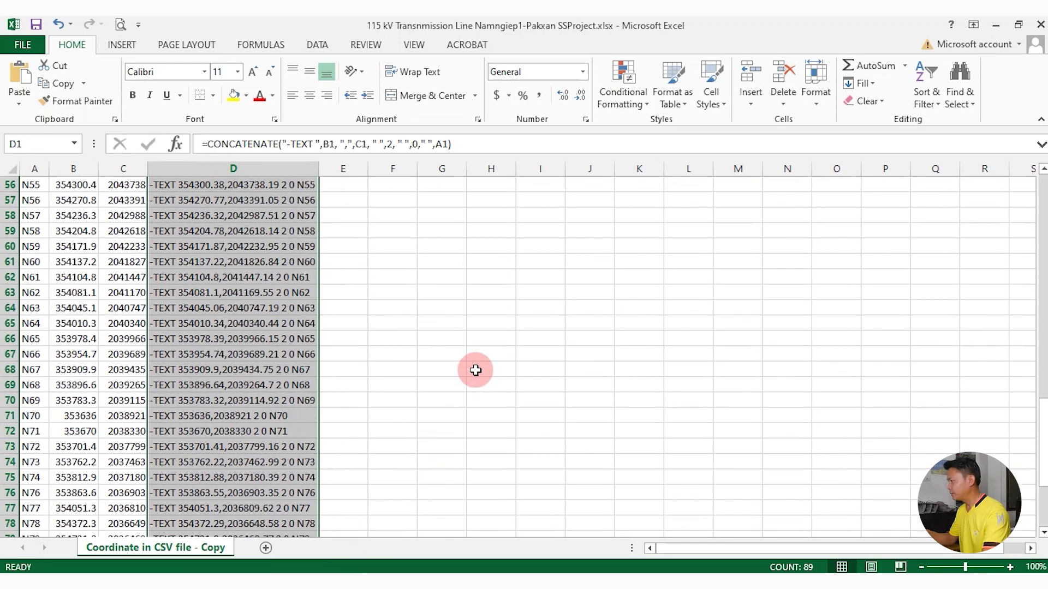
pyautogui.scroll(4, 475, 367)
pyautogui.scroll(4, 447, 363)
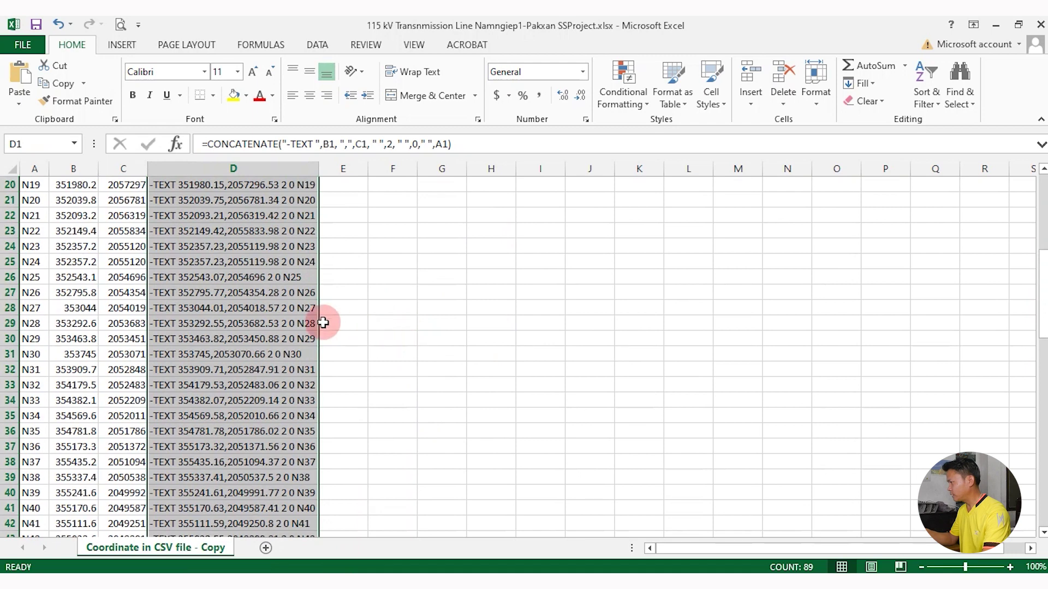
pyautogui.scroll(8, 323, 321)
pyautogui.scroll(3, 304, 311)
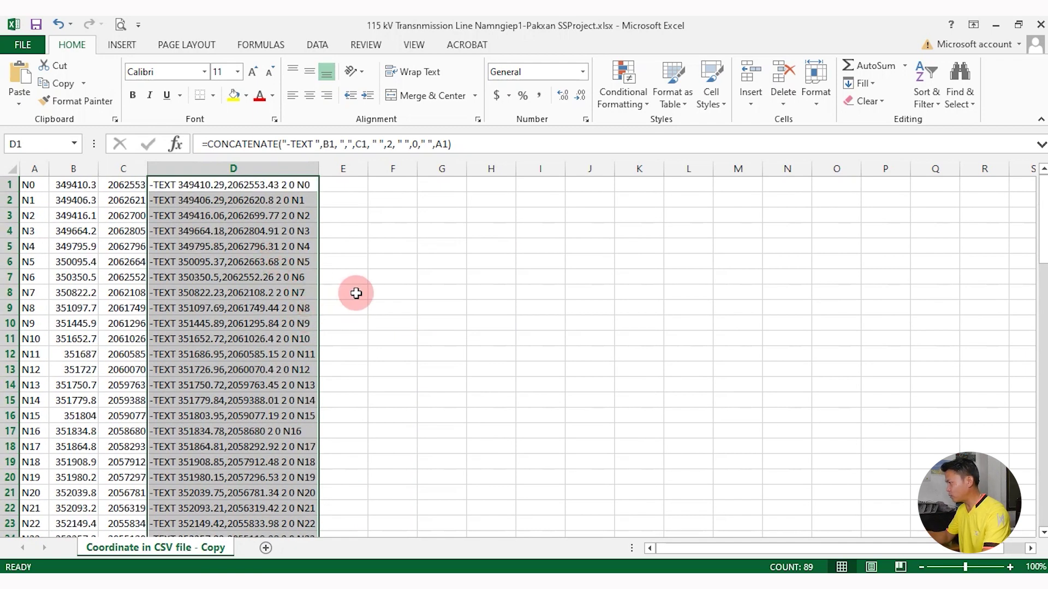
pyautogui.hotkey('ctrl', 'c')
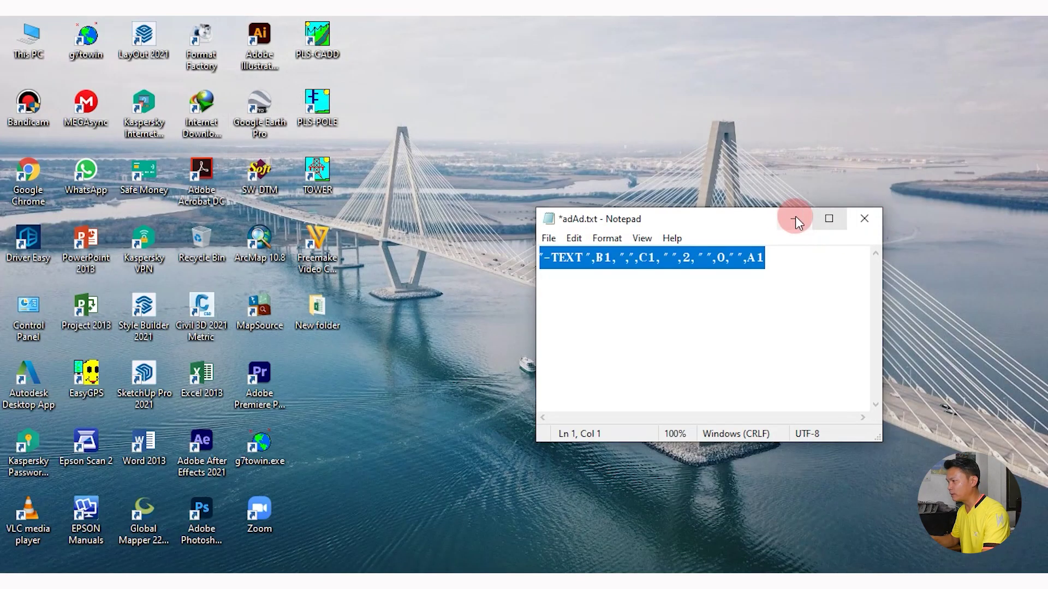
# Minimize Notepad, refresh the desktop and launch Civil 3D 2021
pyautogui.click(809, 224)
pyautogui.rightClick(447, 153)
pyautogui.click(469, 205)
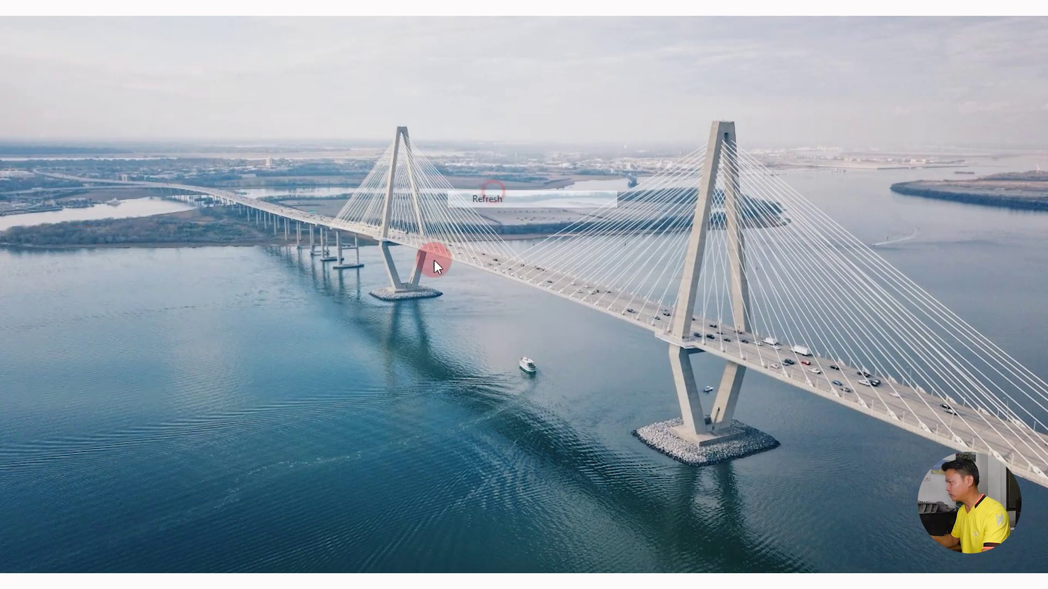
pyautogui.doubleClick(203, 321)
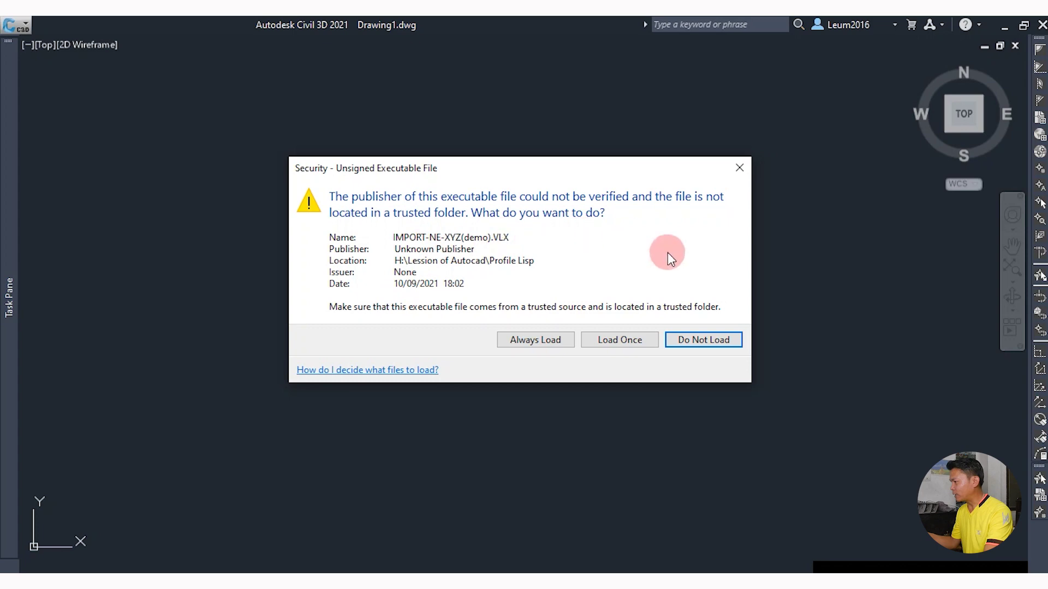
# Dismiss the unsigned-file warning, dock the command line at the bottom, and show workspace choices
pyautogui.click(740, 169)
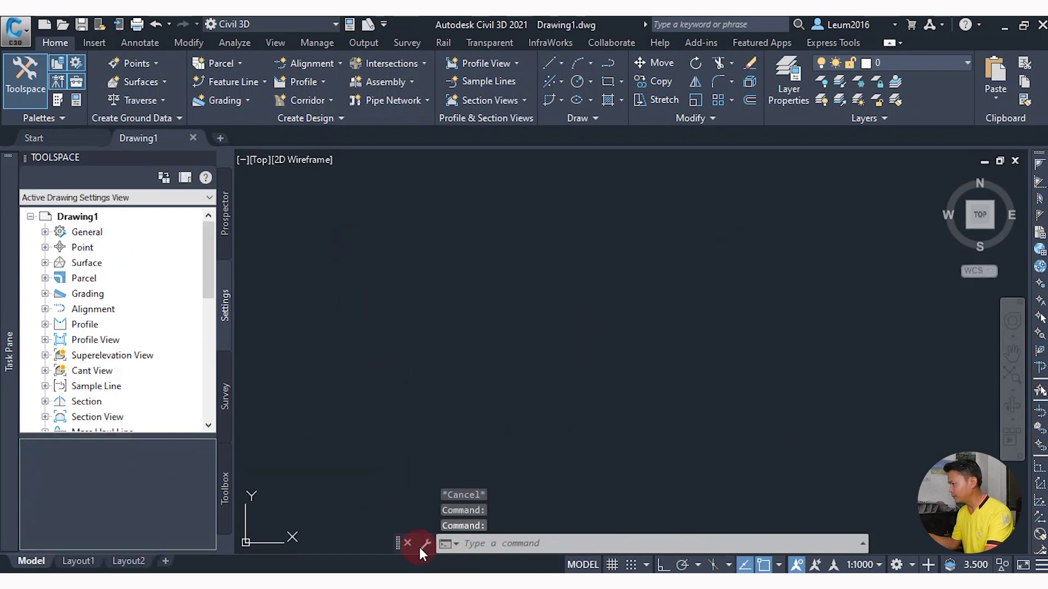
pyautogui.moveTo(415, 557); pyautogui.dragTo(442, 537)
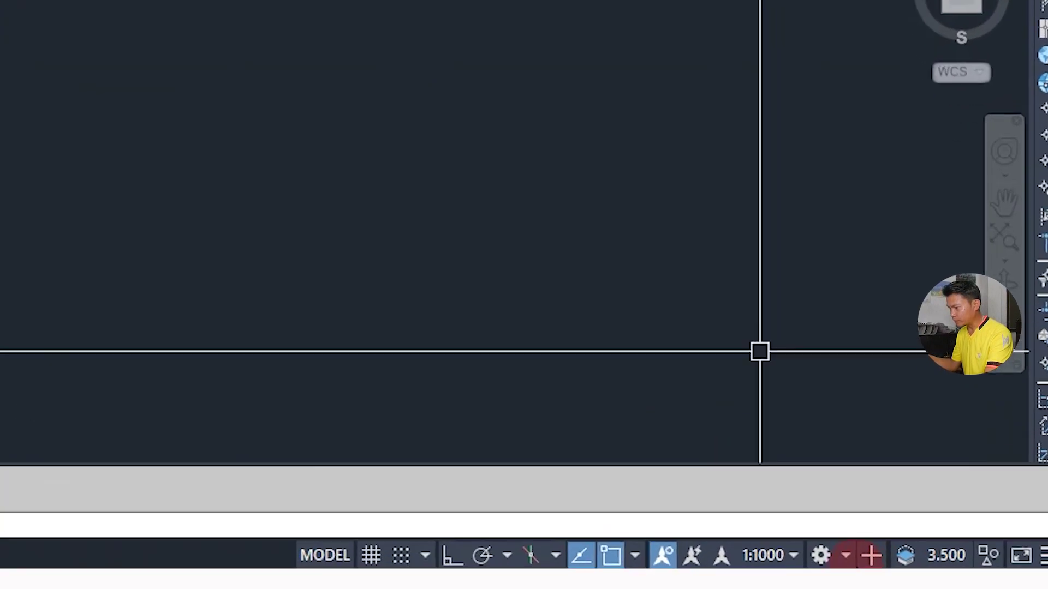
pyautogui.click(911, 565)
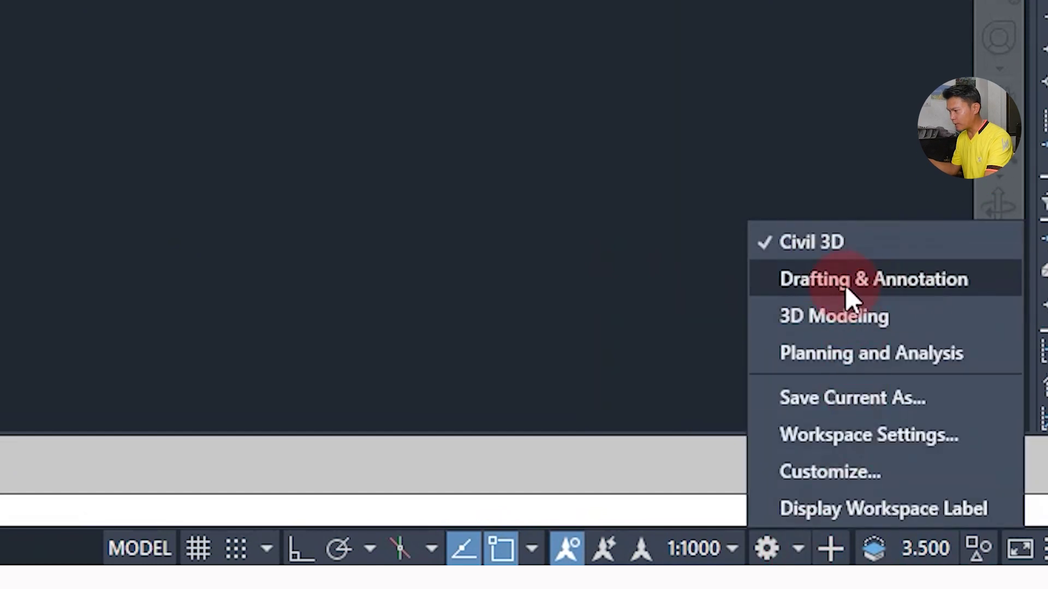
# Switch to the Drafting & Annotation workspace and bring up the command line's paste menu
pyautogui.click(786, 282)
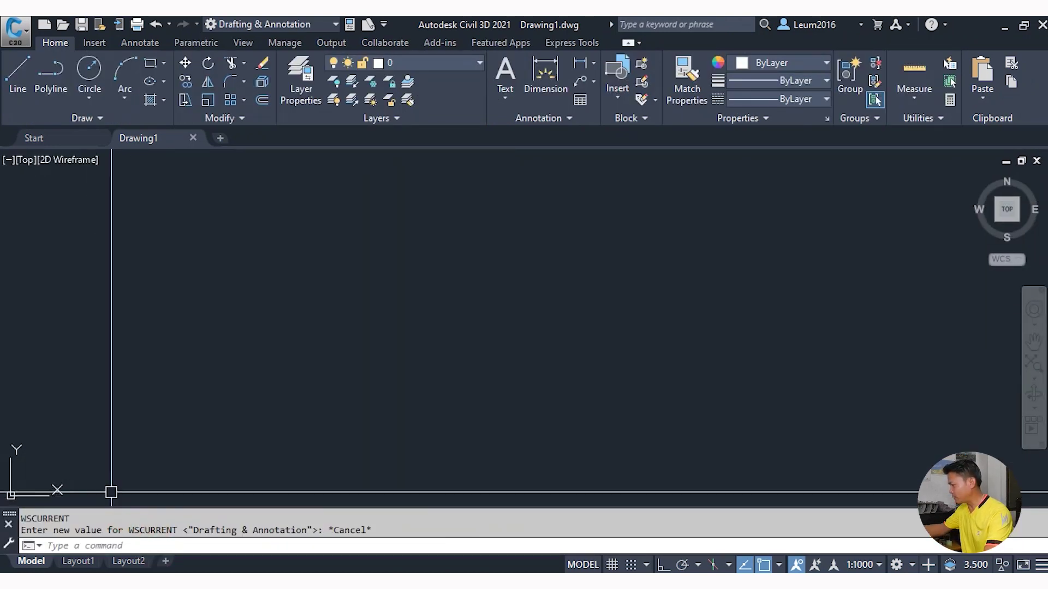
pyautogui.press('Escape')
pyautogui.press('Escape')
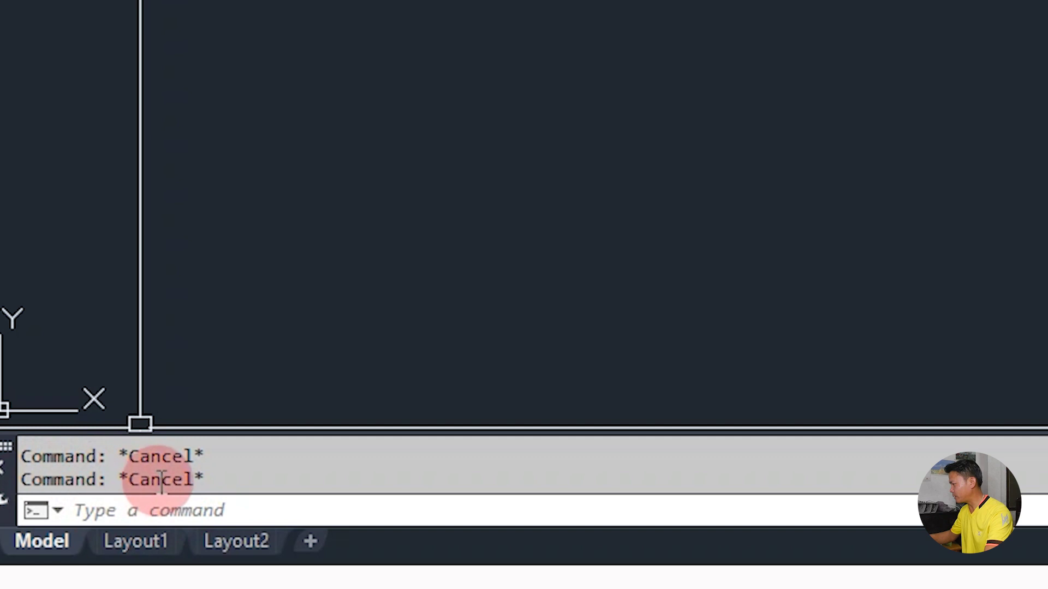
pyautogui.click(143, 514)
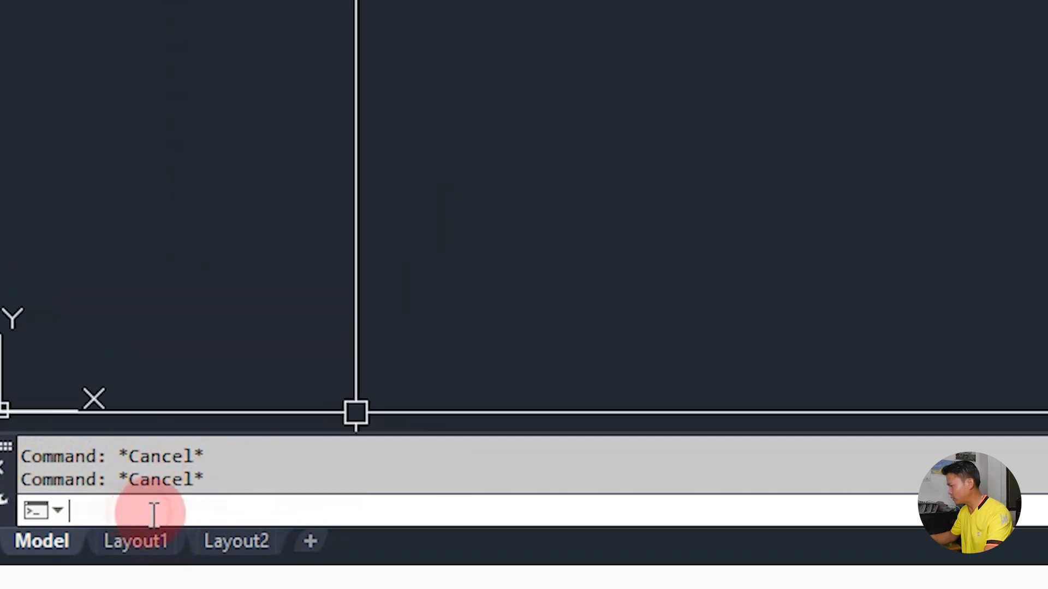
pyautogui.rightClick(116, 513)
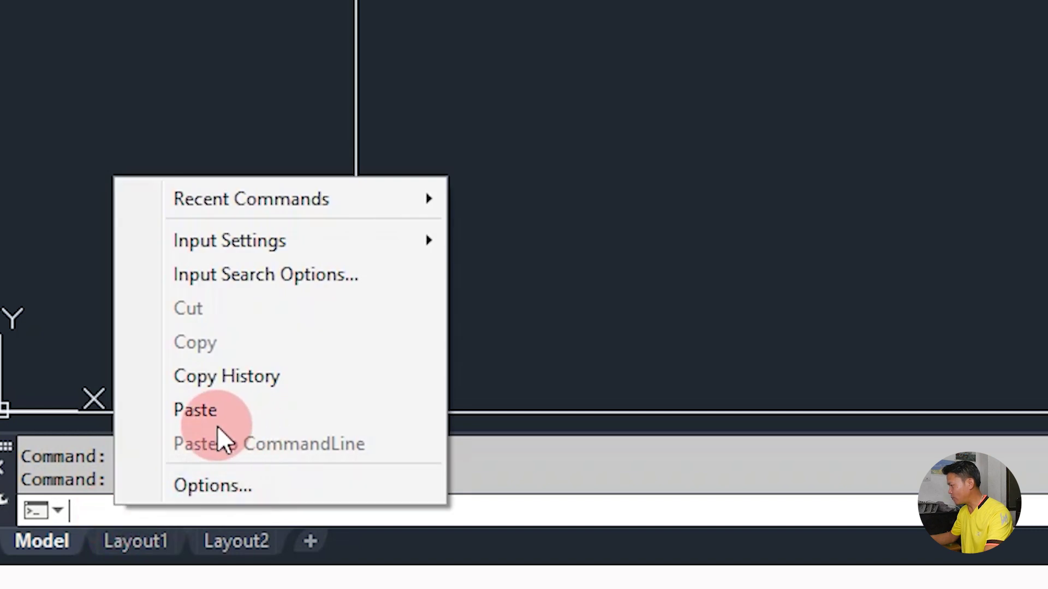
# Paste the -TEXT commands to label points N0, N1, N2…, zoom to check them, then return to Excel
pyautogui.click(199, 409)
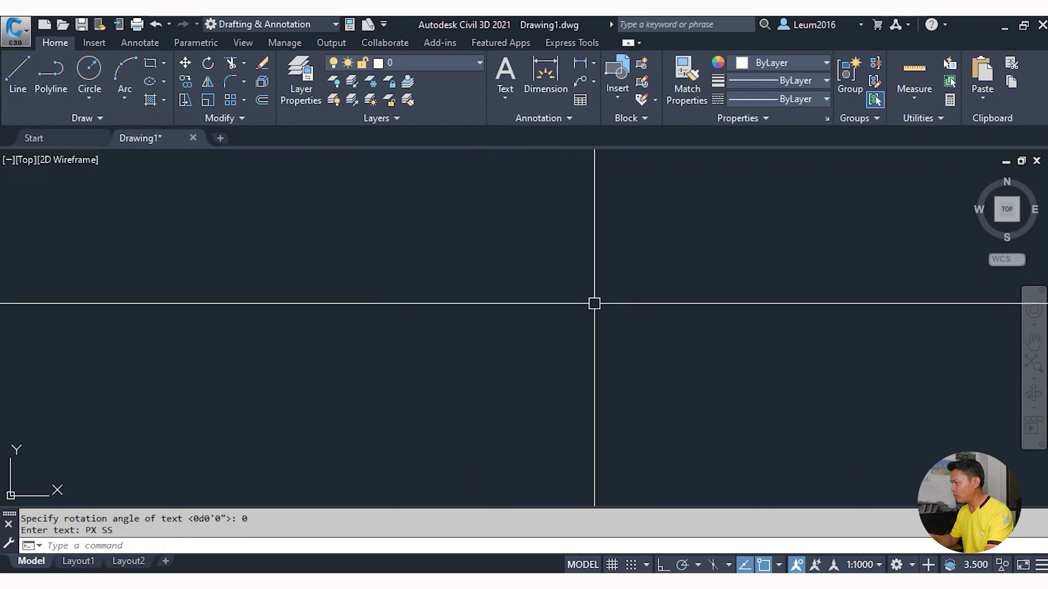
pyautogui.click(1037, 366)
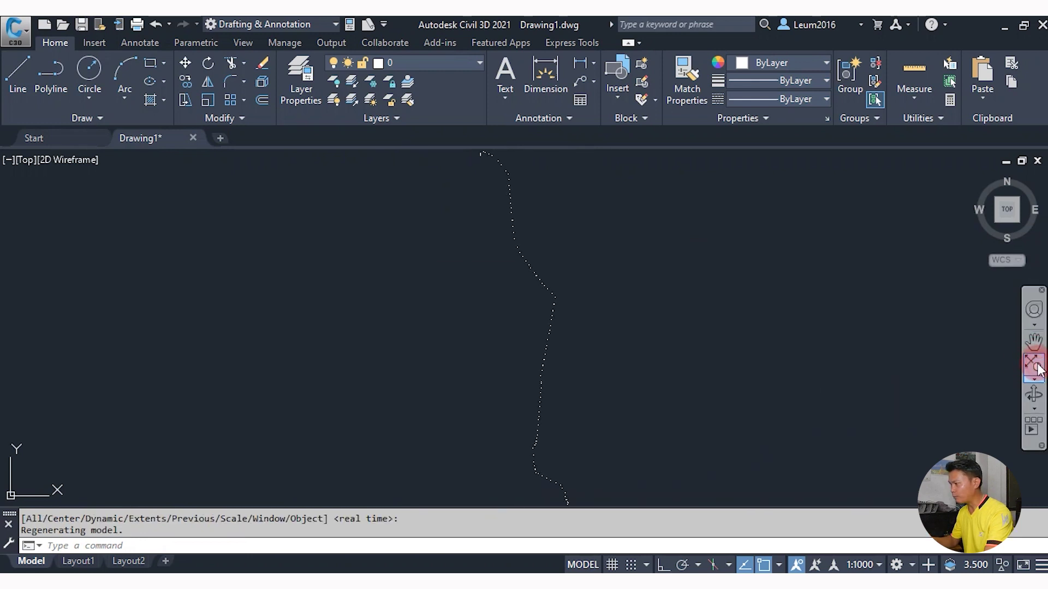
pyautogui.scroll(2, 505, 178)
pyautogui.scroll(3, 529, 243)
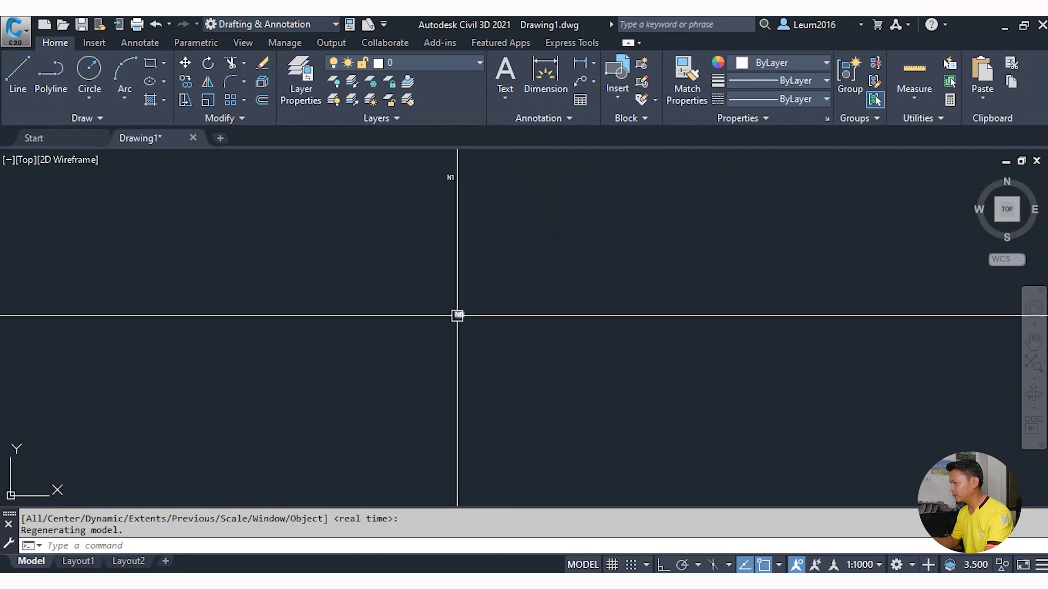
pyautogui.scroll(3, 482, 248)
pyautogui.scroll(2, 491, 337)
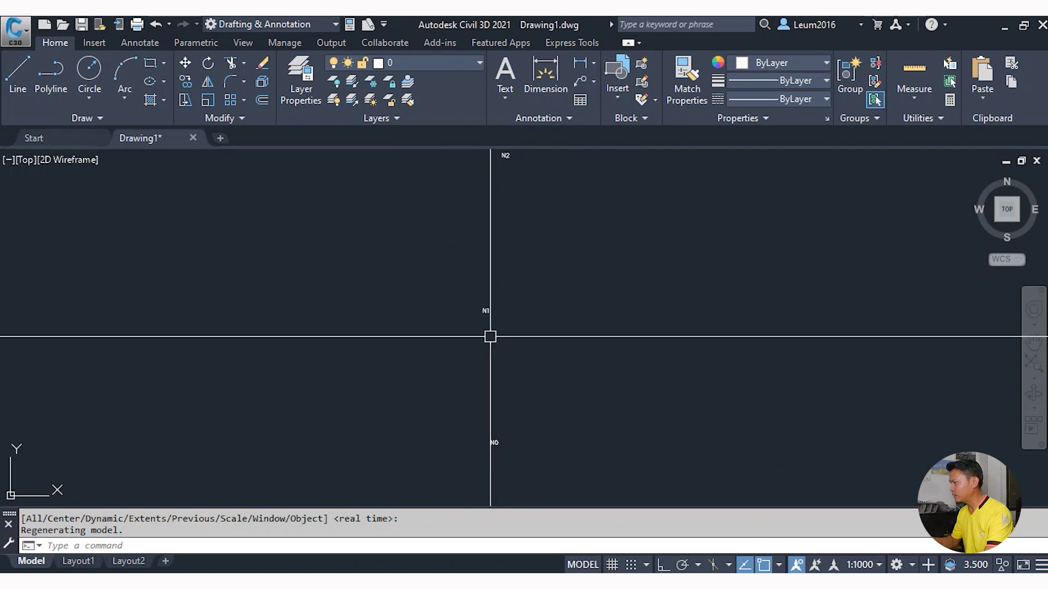
pyautogui.scroll(2, 510, 171)
pyautogui.scroll(3, 487, 204)
pyautogui.scroll(-5, 487, 204)
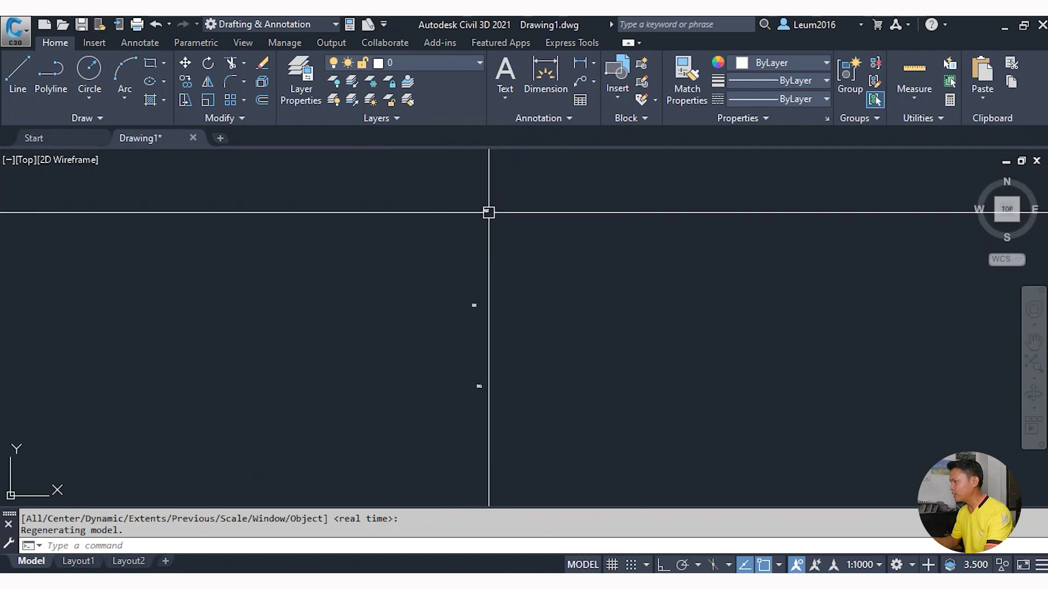
pyautogui.scroll(-2, 501, 227)
pyautogui.scroll(3, 473, 224)
pyautogui.scroll(3, 475, 224)
pyautogui.scroll(-4, 462, 221)
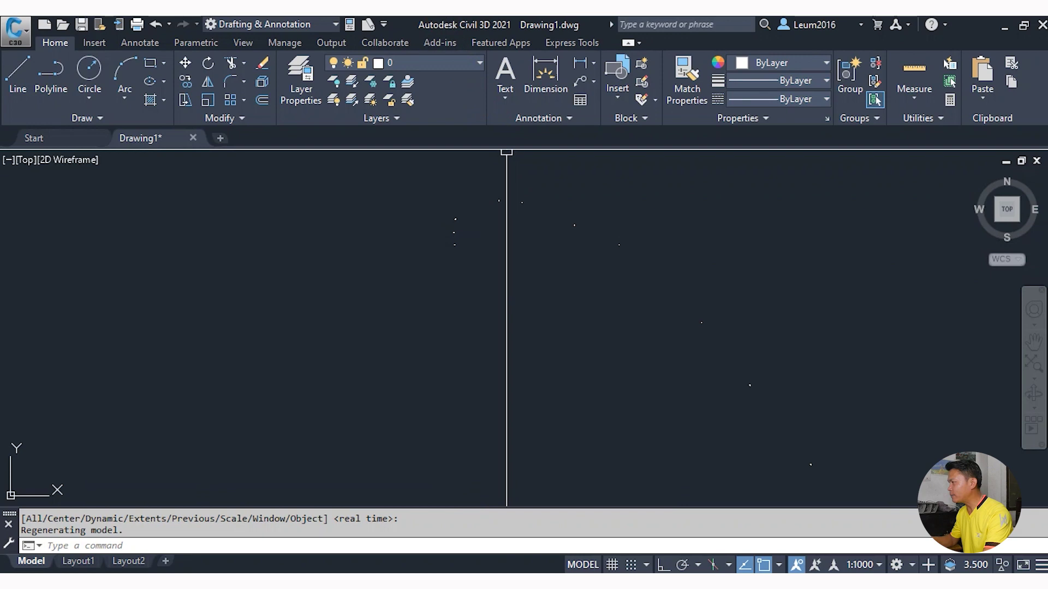
pyautogui.hotkey('alt', 'Tab')
pyautogui.click(340, 188)
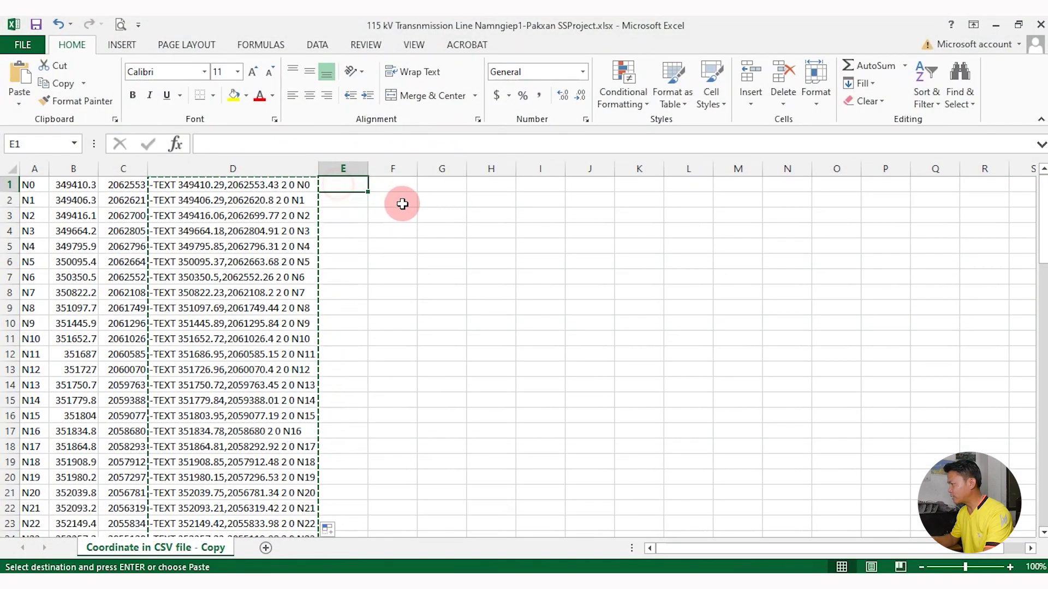
# Cancel the pending column D copy and select cell E1 beside the coordinates
pyautogui.click(71, 185)
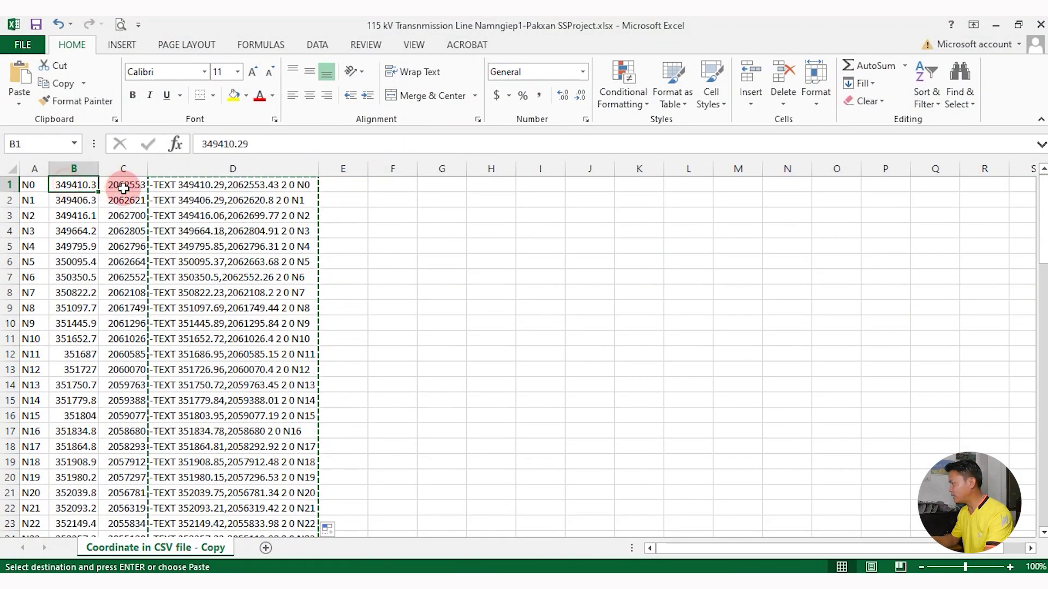
pyautogui.click(124, 188)
pyautogui.press('Escape')
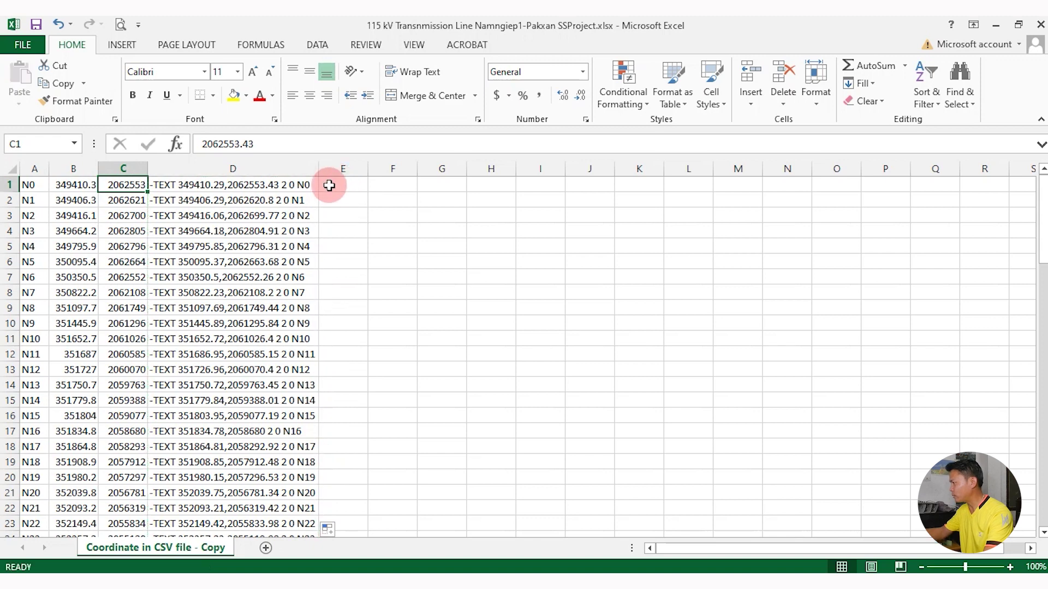
pyautogui.click(335, 186)
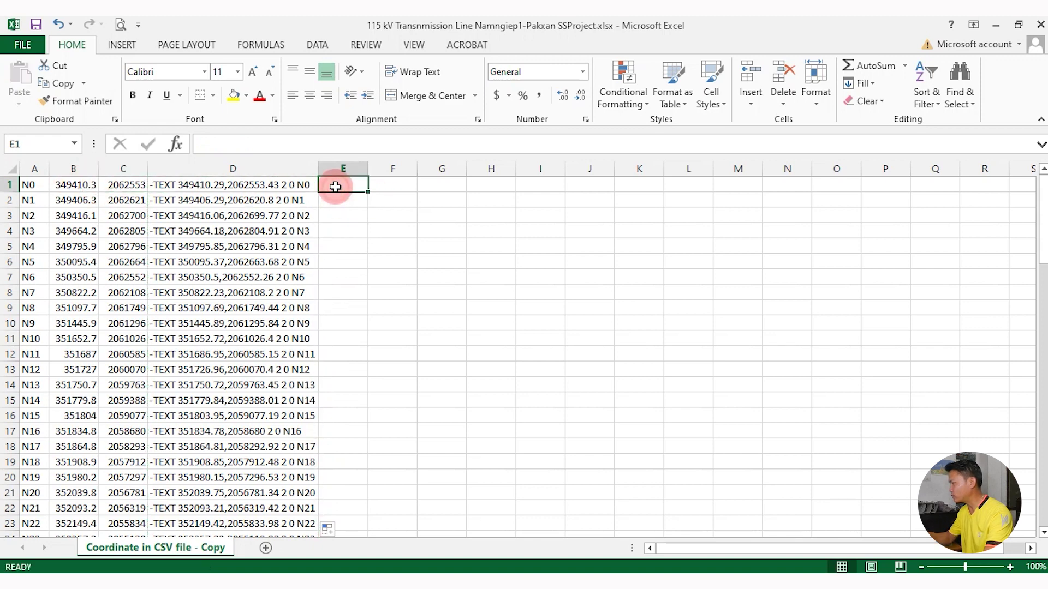
pyautogui.click(388, 243)
pyautogui.click(344, 185)
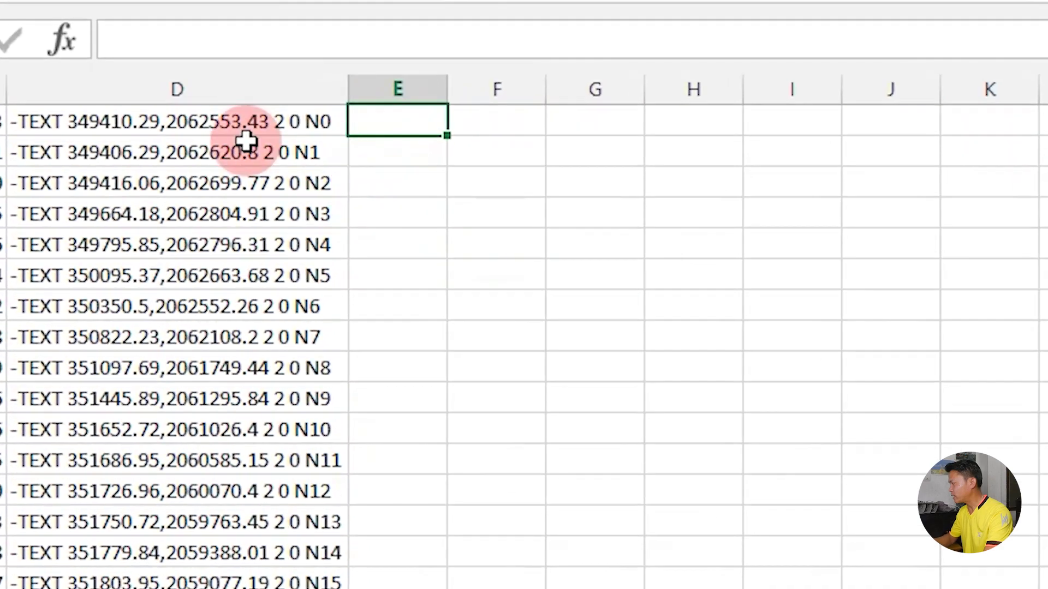
pyautogui.click(149, 120)
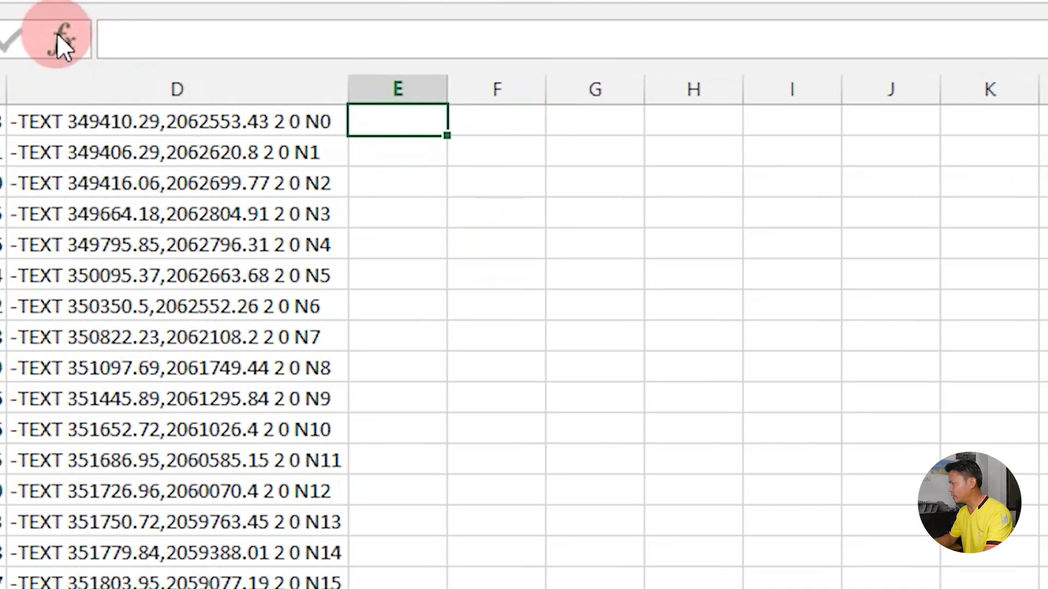
# Enter =CONCATENATE(B1,",",C1) in E1 through the Insert Function dialog
pyautogui.click(58, 34)
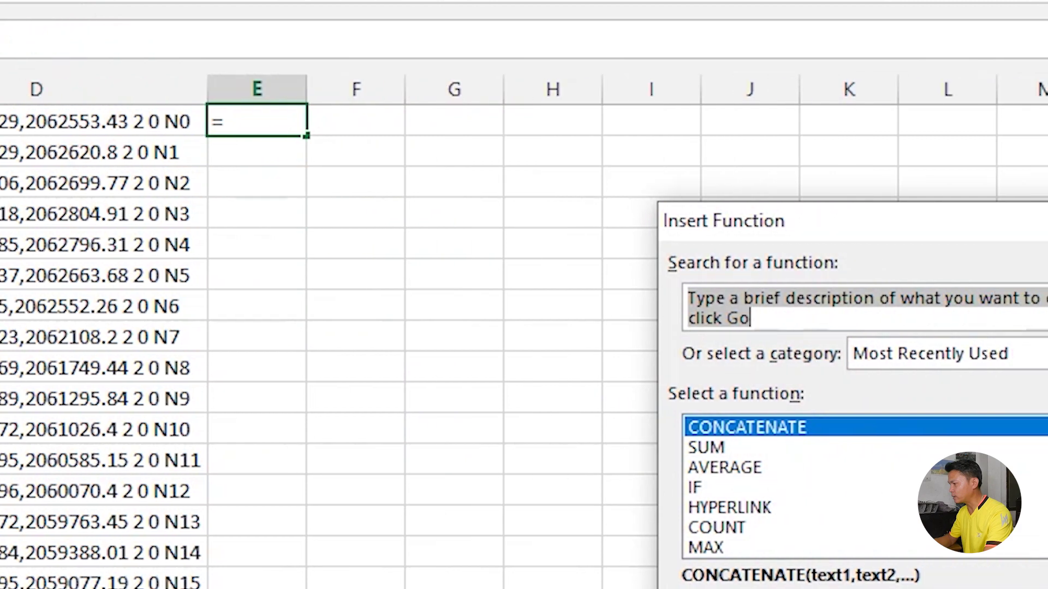
pyautogui.doubleClick(959, 428)
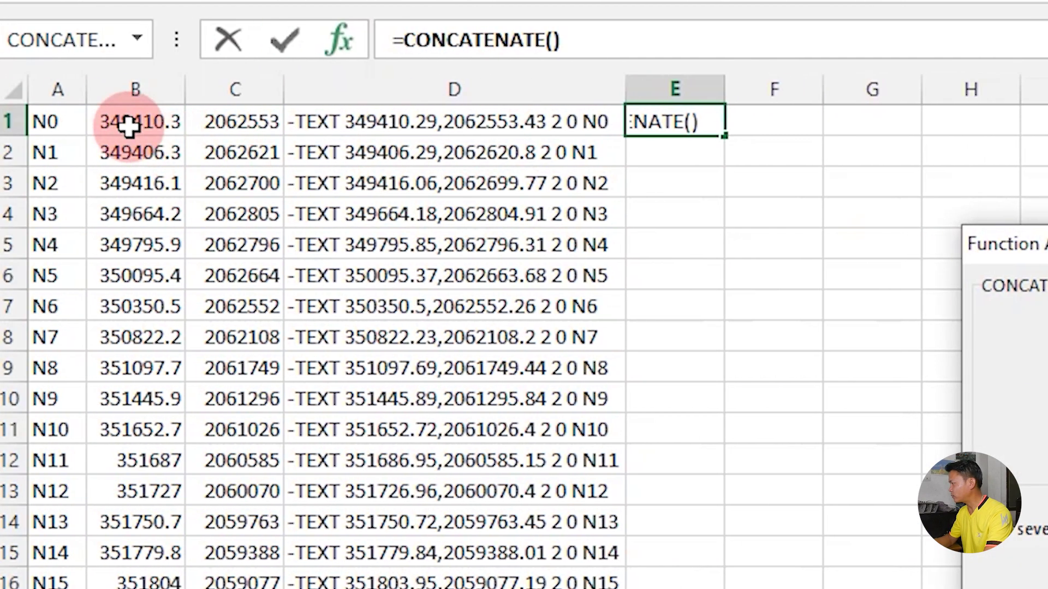
pyautogui.click(129, 123)
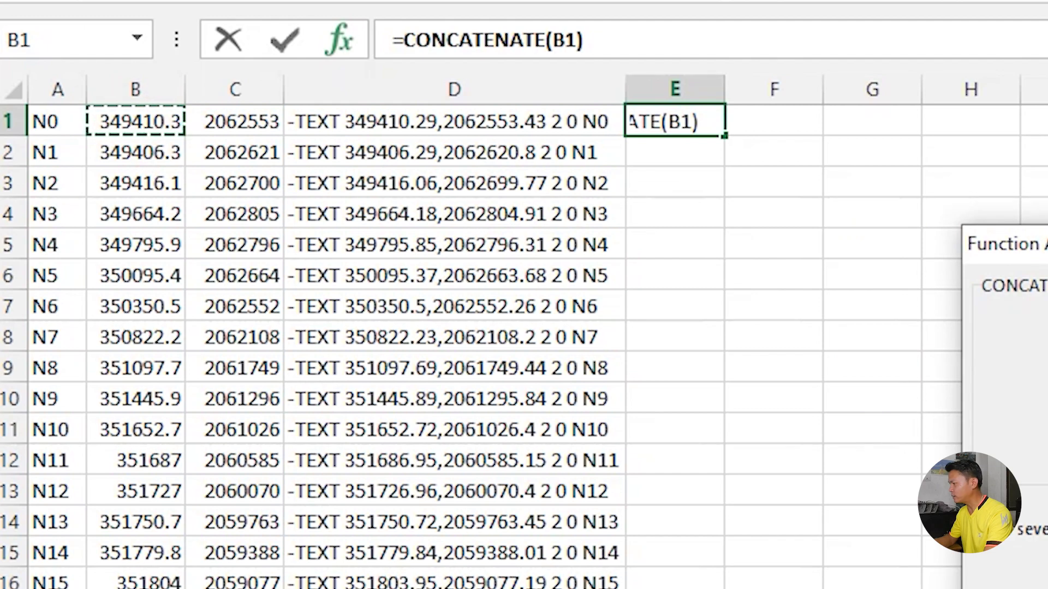
pyautogui.click(586, 302)
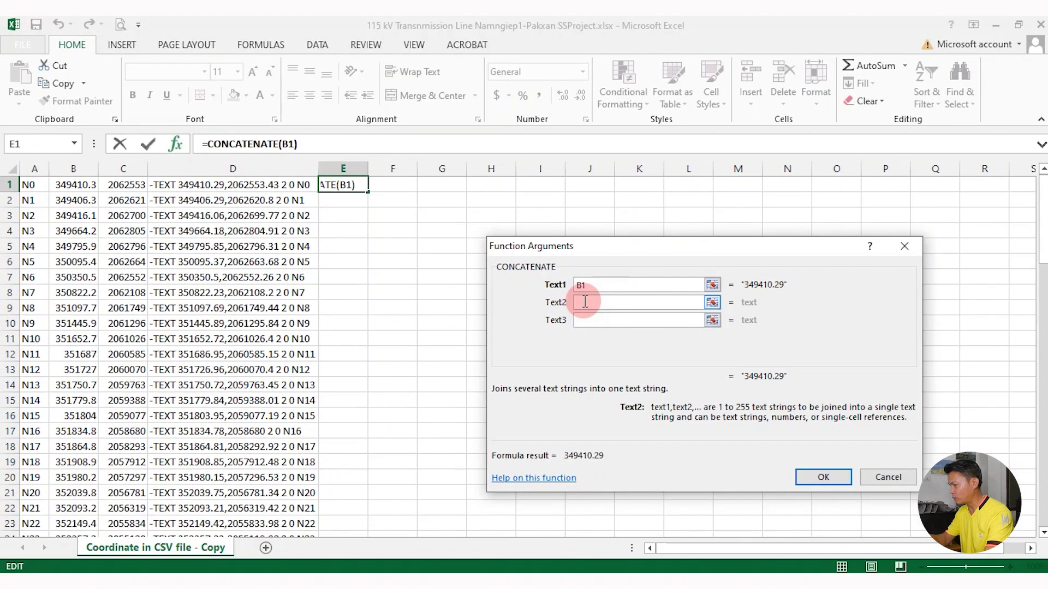
pyautogui.write(',')
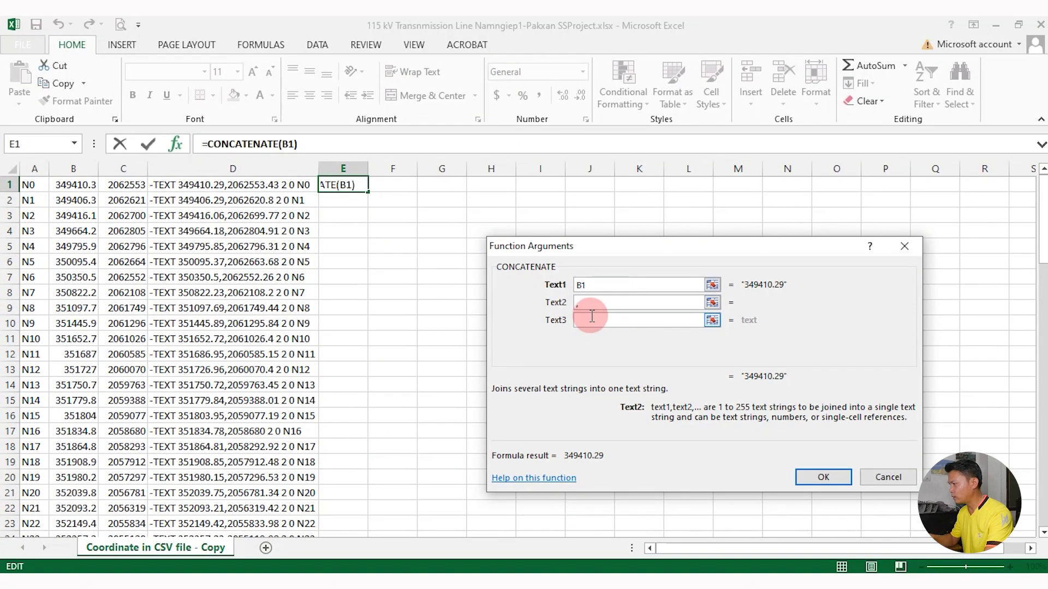
pyautogui.click(587, 322)
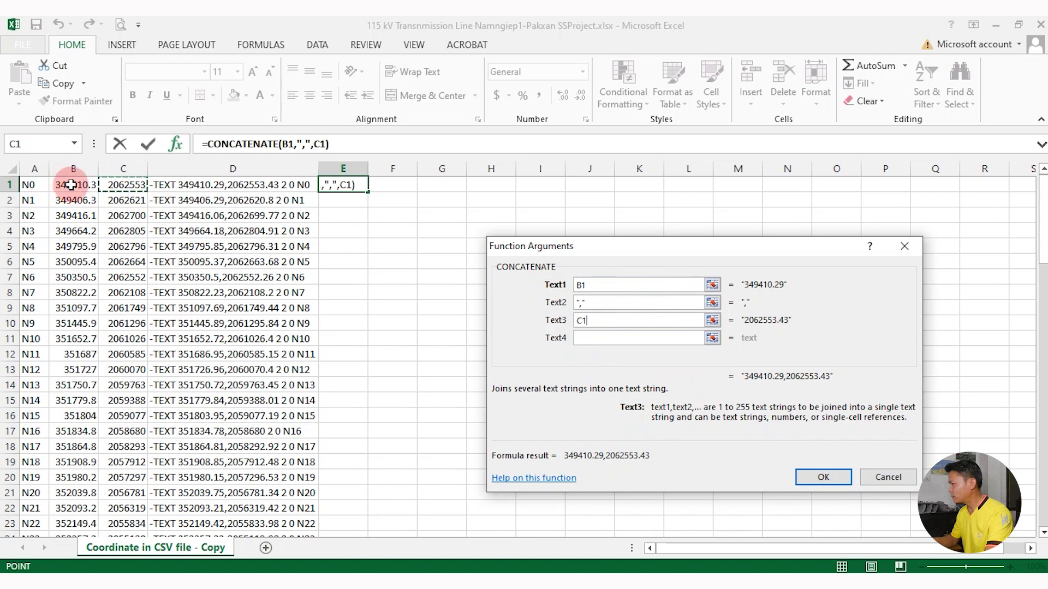
pyautogui.click(830, 476)
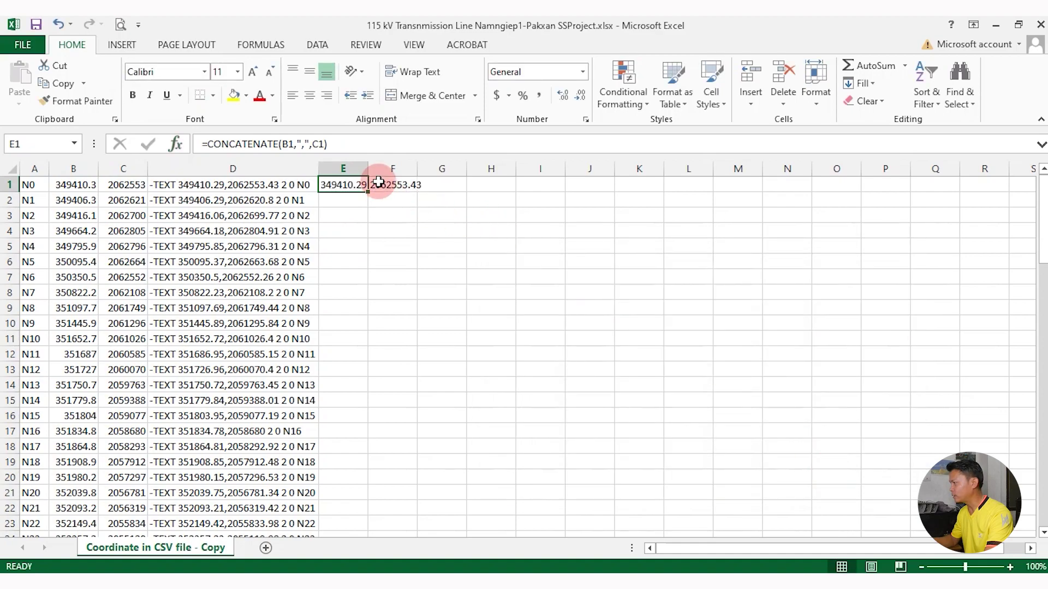
# Widen column E, fill the formula down to row 89, and copy the easting,northing pairs
pyautogui.moveTo(371, 169); pyautogui.dragTo(456, 168)
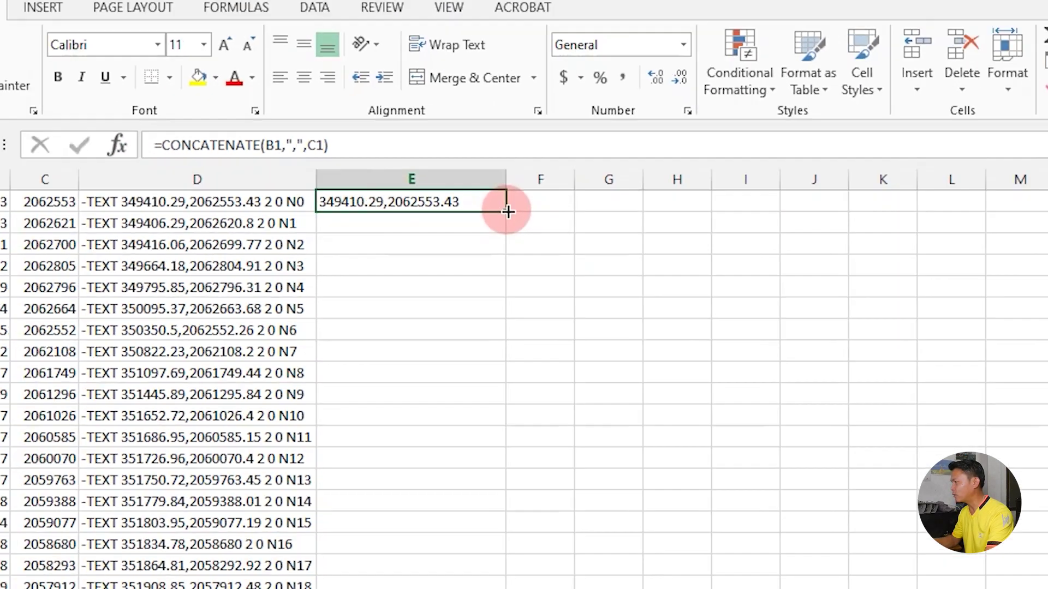
pyautogui.moveTo(585, 242)
pyautogui.mouseDown()
pyautogui.moveTo(501, 572)
pyautogui.moveTo(516, 519)
pyautogui.mouseUp()
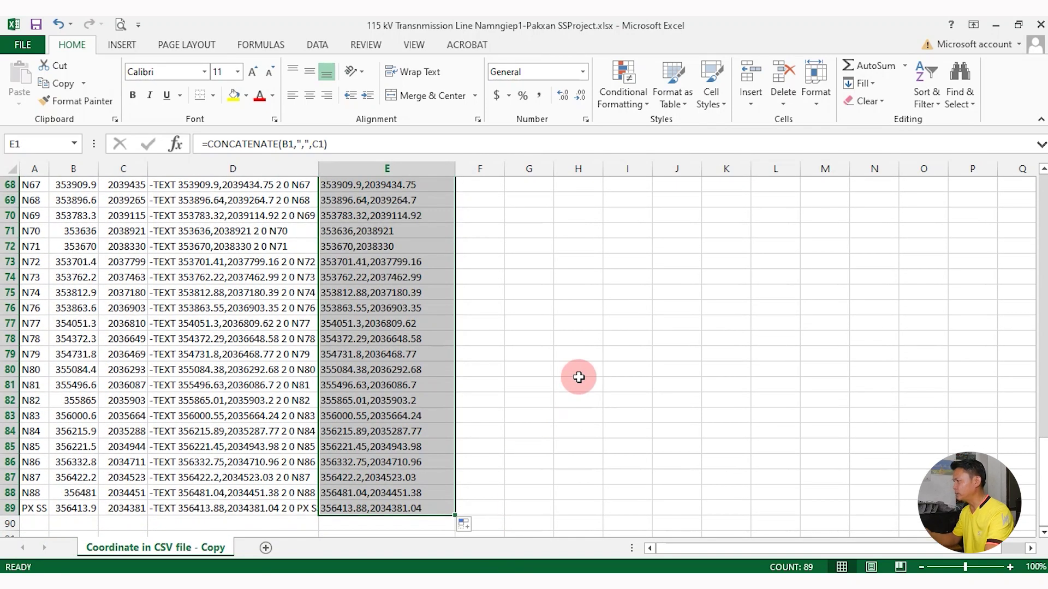
pyautogui.scroll(3, 573, 392)
pyautogui.scroll(3, 579, 372)
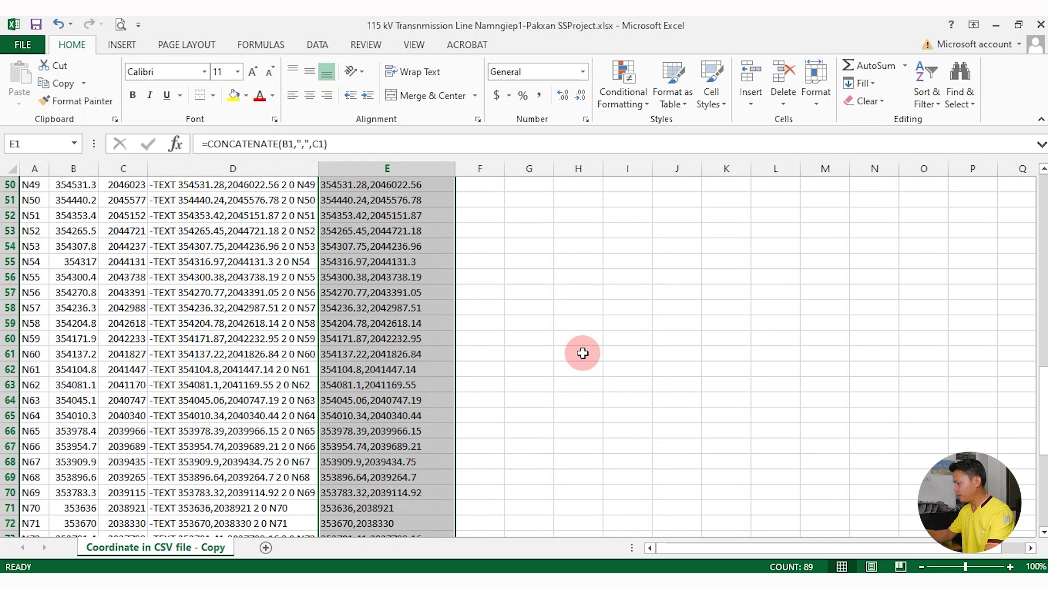
pyautogui.hotkey('ctrl', 'c')
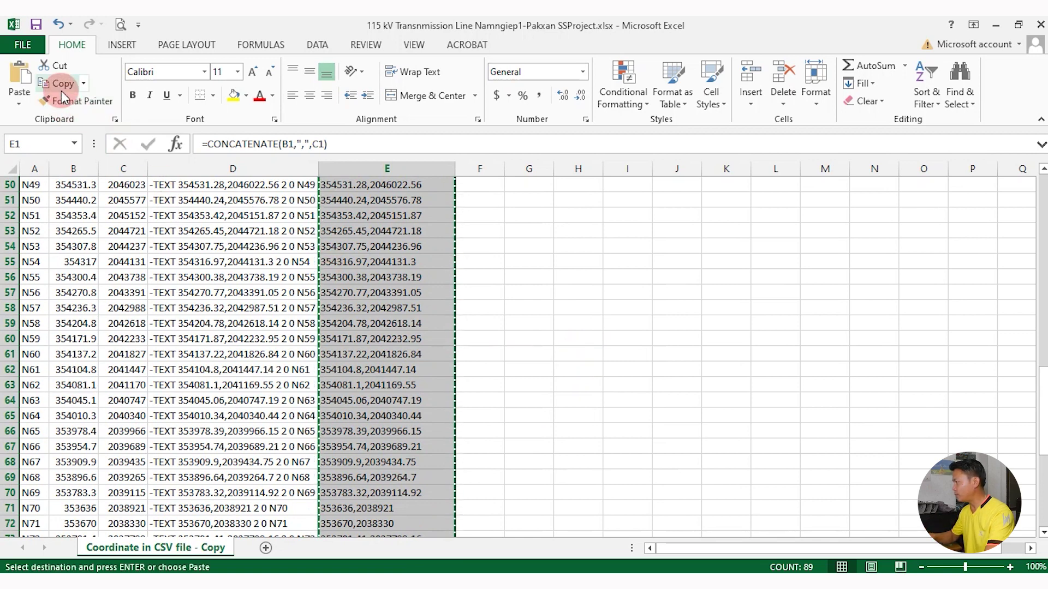
pyautogui.scroll(4, 512, 372)
pyautogui.scroll(8, 513, 372)
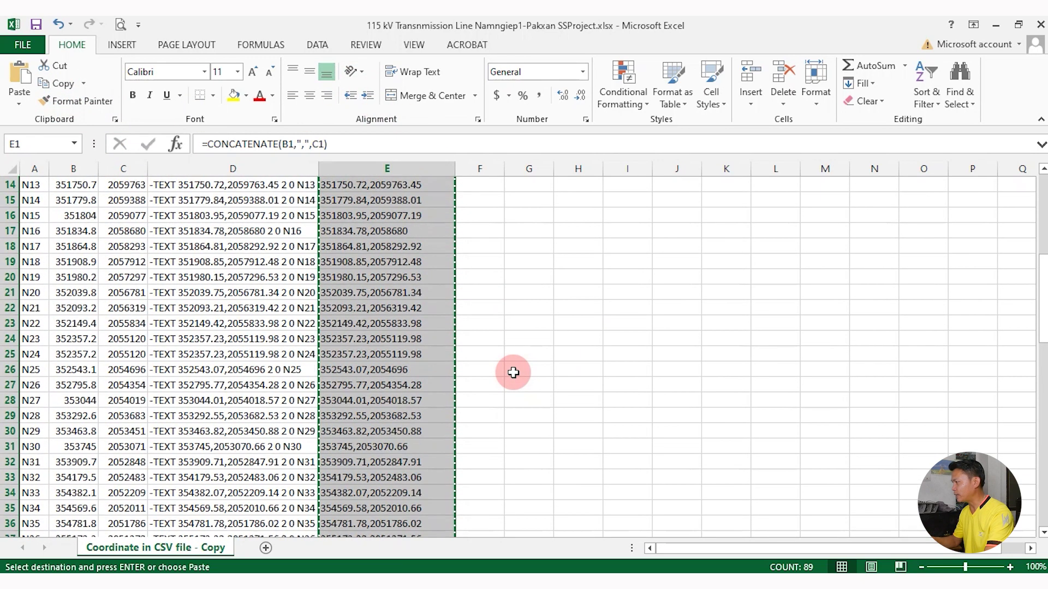
pyautogui.scroll(3, 513, 373)
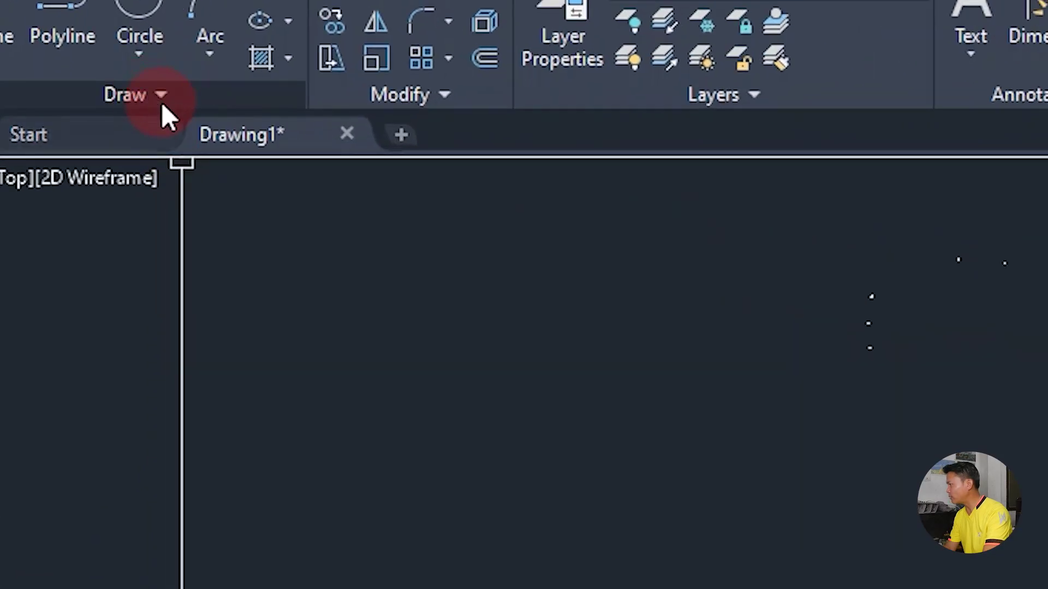
# Run Multiple Points and paste the copied coordinates to place every route point
pyautogui.click(162, 97)
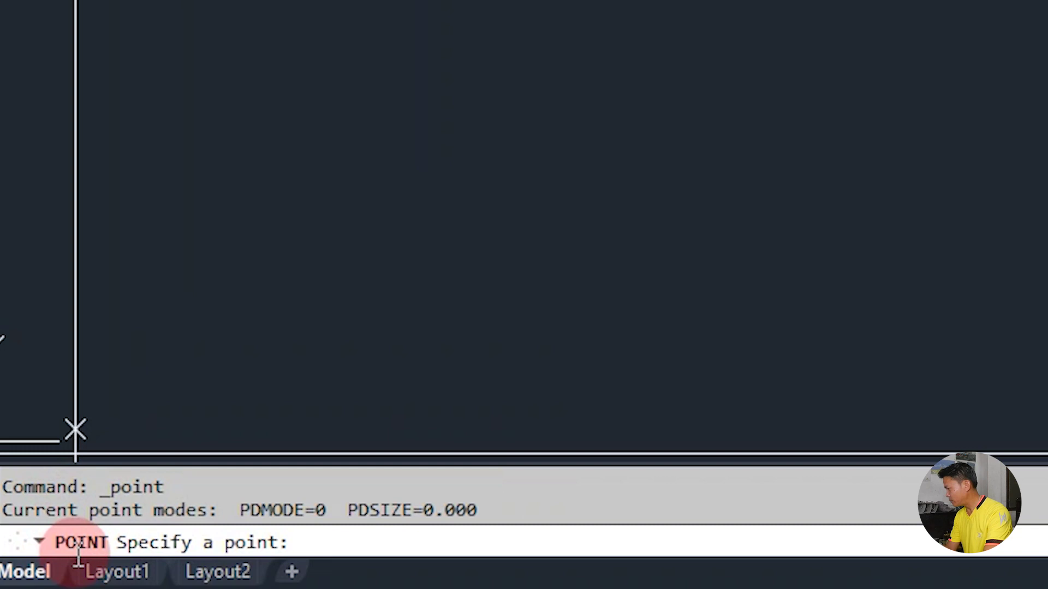
pyautogui.rightClick(301, 547)
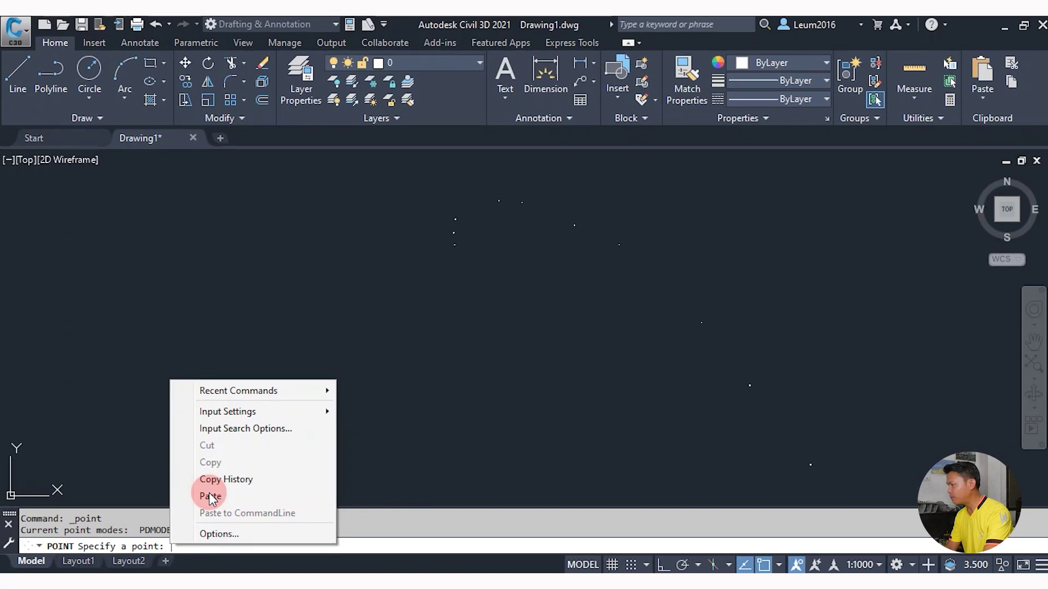
pyautogui.click(219, 494)
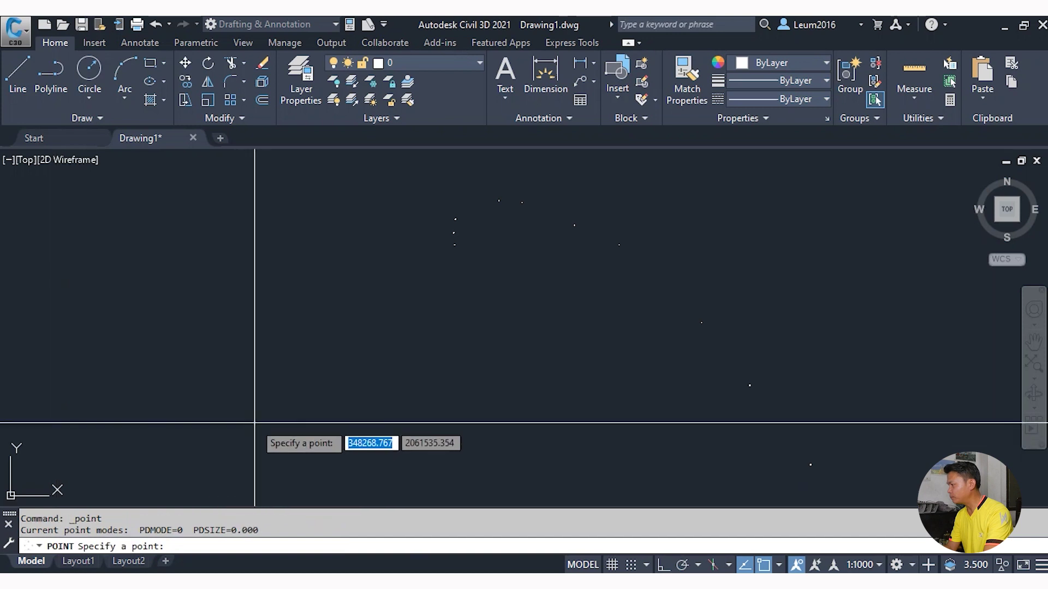
pyautogui.hotkey('ctrl', 'v')
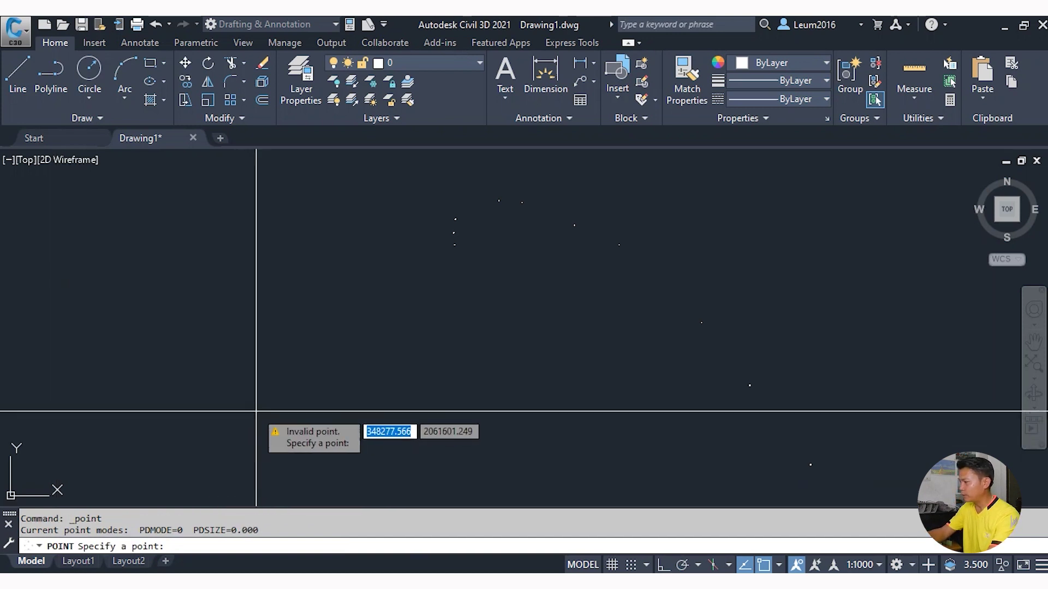
pyautogui.press('Escape')
# Zoom in and out to check the points beside the N0, N1 labels
pyautogui.scroll(3, 447, 262)
pyautogui.scroll(3, 365, 270)
pyautogui.scroll(3, 382, 281)
pyautogui.scroll(3, 409, 284)
pyautogui.scroll(2, 374, 252)
pyautogui.scroll(-1, 407, 310)
pyautogui.scroll(-3, 393, 377)
pyautogui.scroll(-3, 433, 367)
pyautogui.scroll(-2, 475, 276)
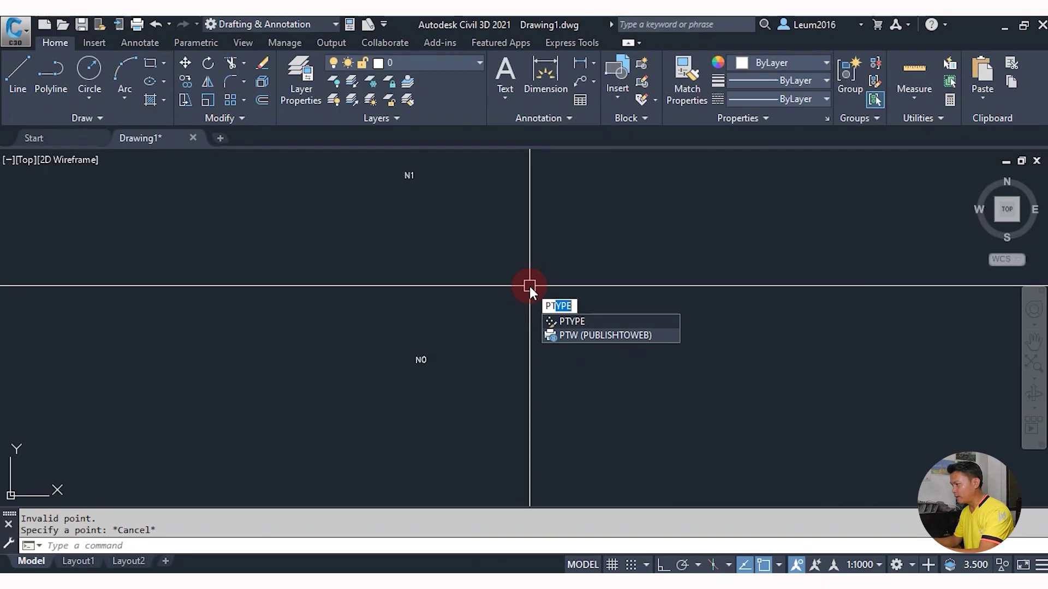
# Apply the circled-X point display style to the route points in PTYPE
pyautogui.press('Escape')
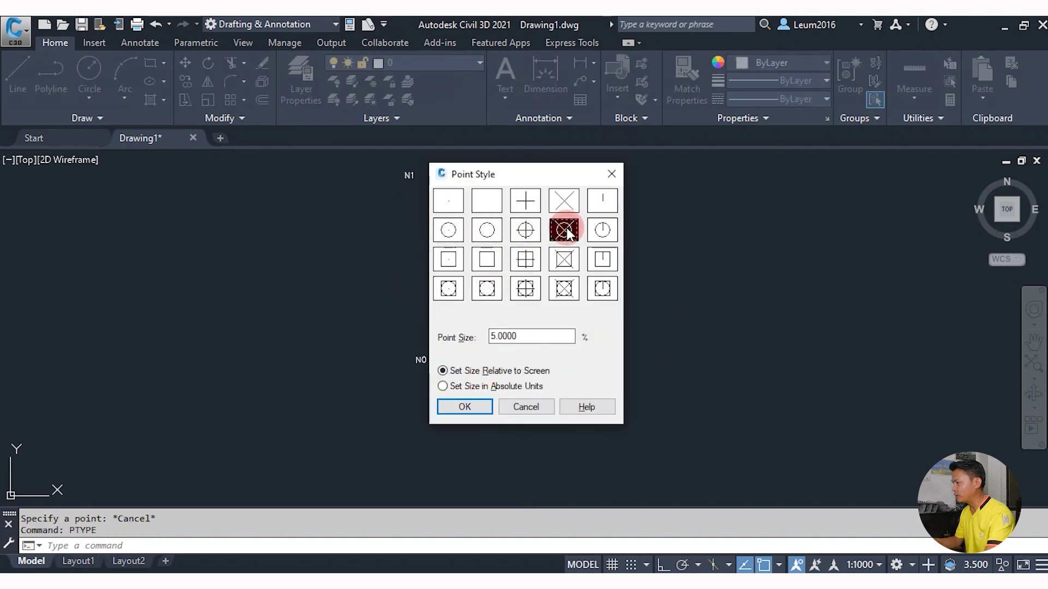
pyautogui.click(504, 337)
pyautogui.write('3')
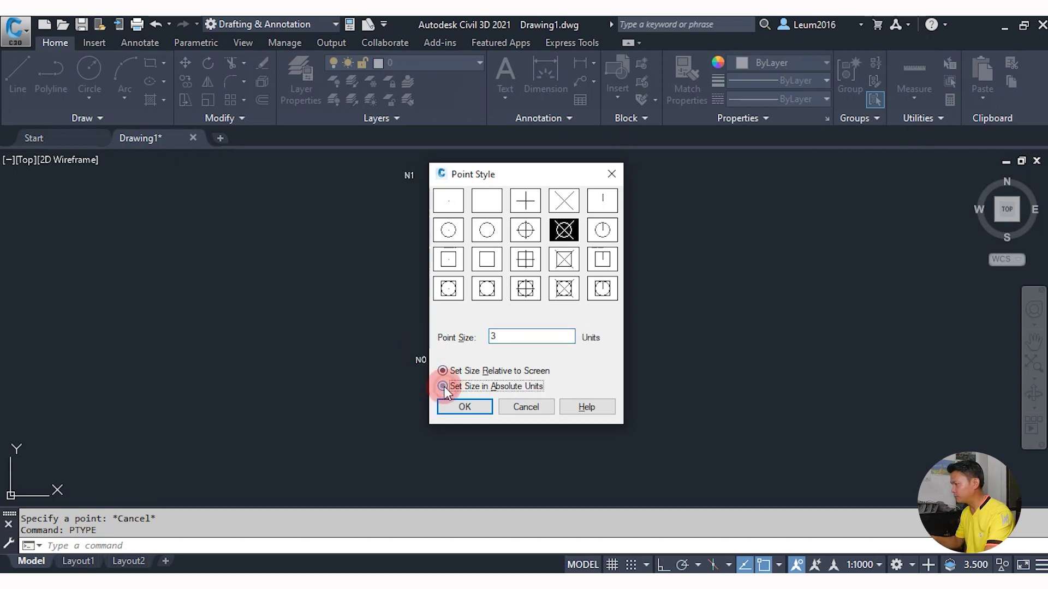
pyautogui.click(472, 406)
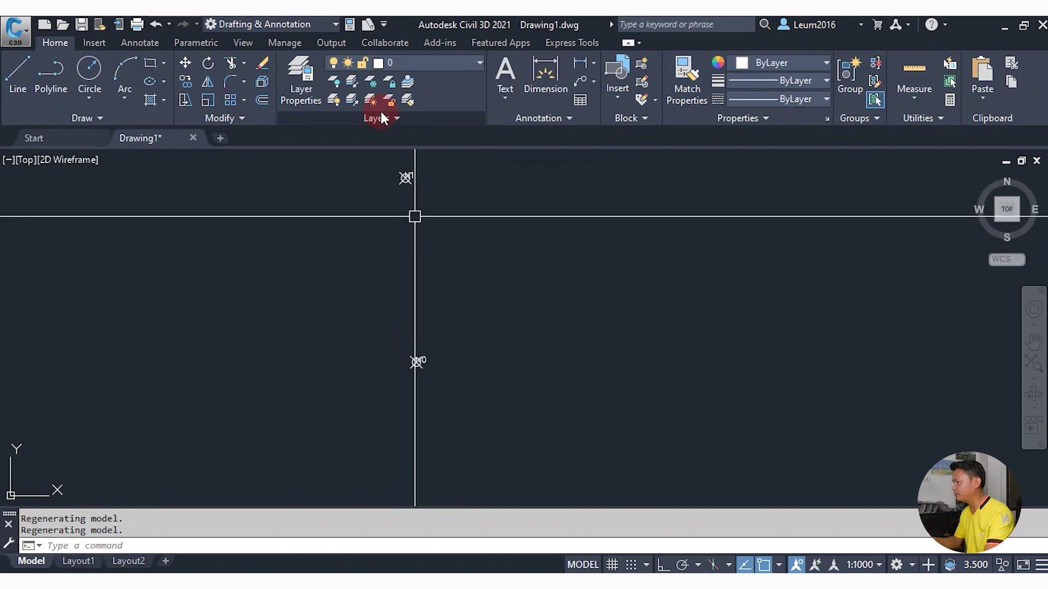
pyautogui.scroll(2, 423, 213)
pyautogui.scroll(-2, 434, 405)
pyautogui.scroll(-2, 404, 257)
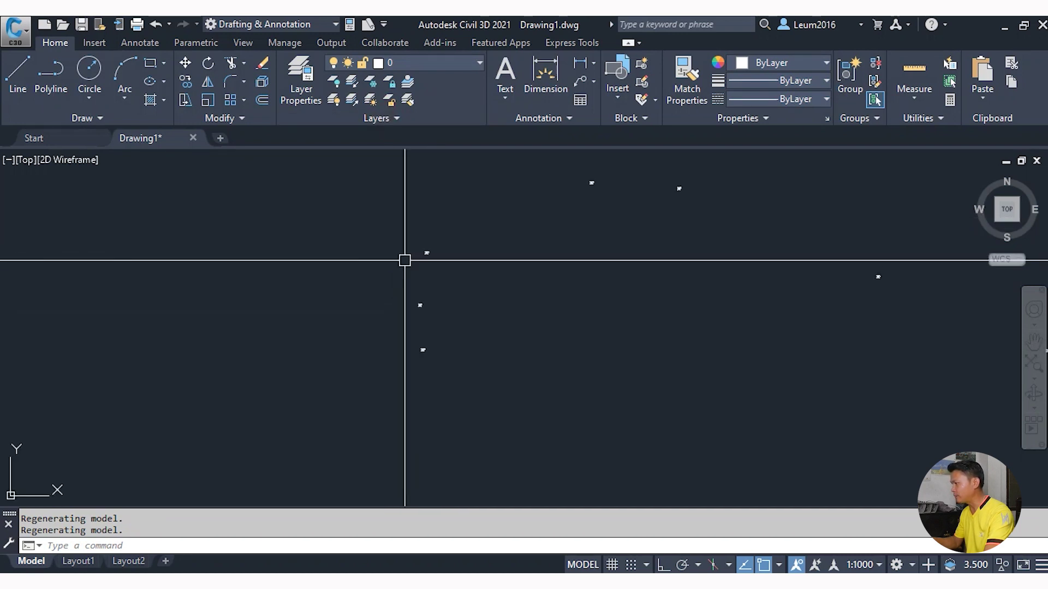
pyautogui.scroll(2, 444, 297)
pyautogui.press('Escape')
pyautogui.press('Escape')
pyautogui.scroll(2, 423, 223)
pyautogui.scroll(4, 422, 223)
pyautogui.scroll(-2, 435, 238)
pyautogui.scroll(-3, 509, 278)
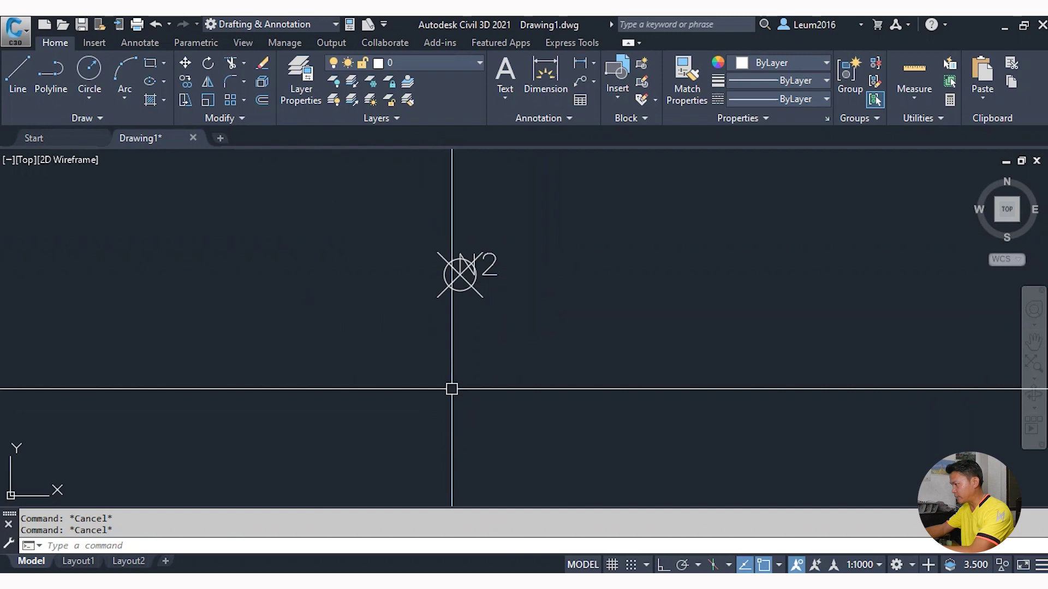
# Reset the point size to 2 absolute units, then switch to the Layout1 sheet
pyautogui.write('ptype')
pyautogui.press('Return')
pyautogui.click(529, 333)
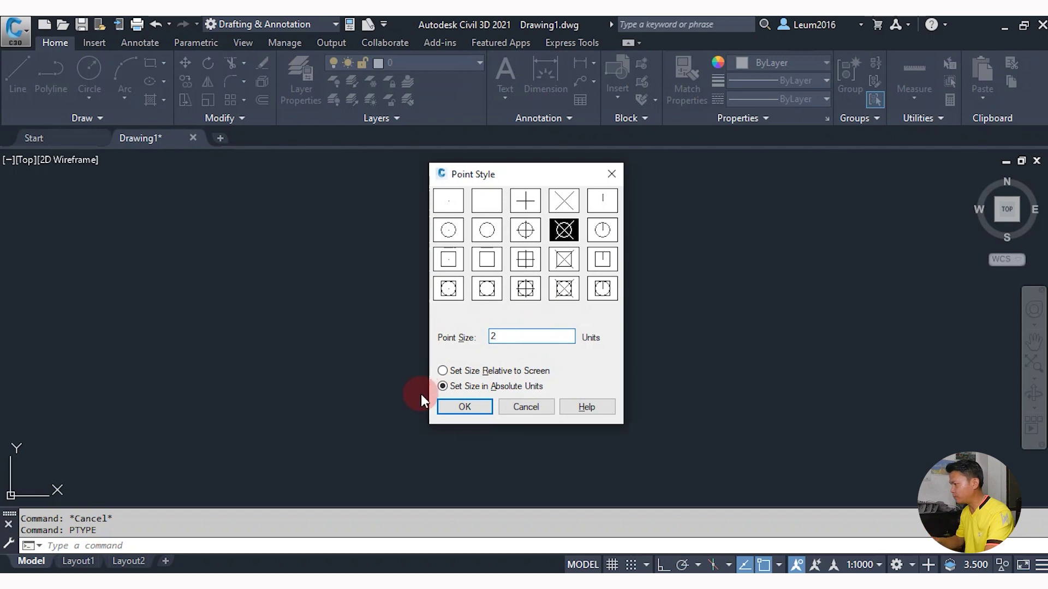
pyautogui.click(458, 407)
pyautogui.scroll(2, 457, 281)
pyautogui.scroll(-3, 451, 294)
pyautogui.press('Escape')
pyautogui.scroll(3, 455, 282)
pyautogui.scroll(-3, 455, 282)
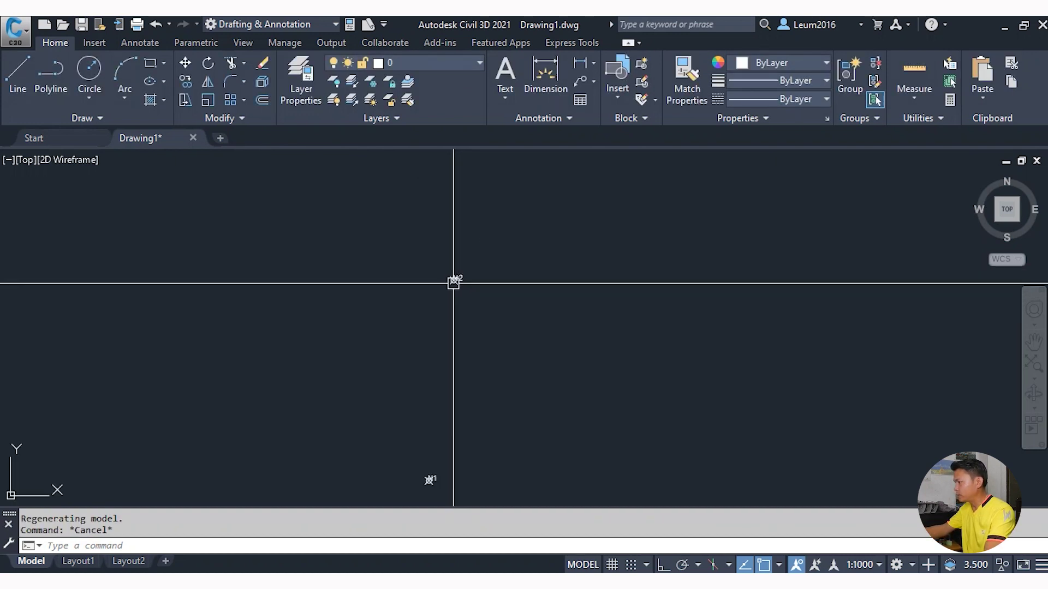
pyautogui.press('Escape')
pyautogui.scroll(2, 427, 491)
pyautogui.scroll(-2, 445, 311)
pyautogui.scroll(2, 428, 358)
pyautogui.scroll(1, 463, 388)
pyautogui.scroll(1, 459, 389)
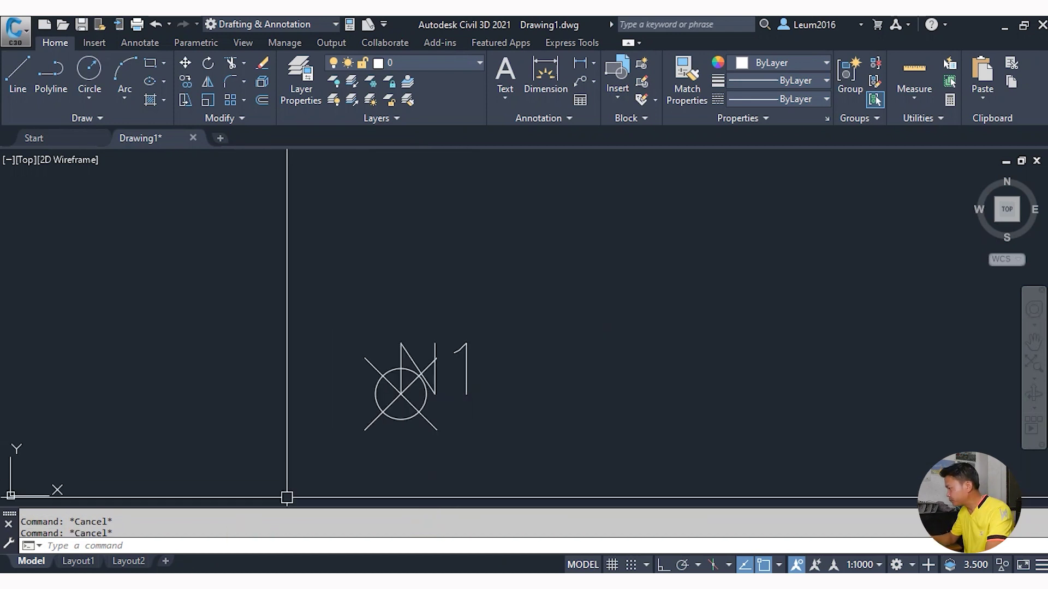
pyautogui.click(78, 561)
pyautogui.scroll(5, 508, 286)
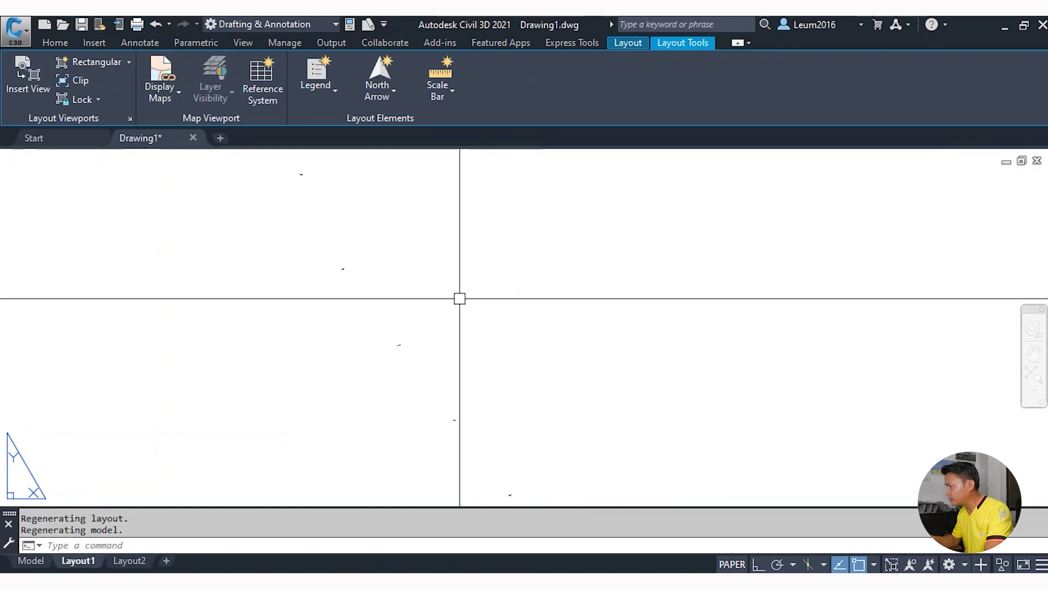
# Return from Layout1 to model space and zoom out to show the whole dotted route
pyautogui.scroll(2, 480, 344)
pyautogui.scroll(2, 463, 365)
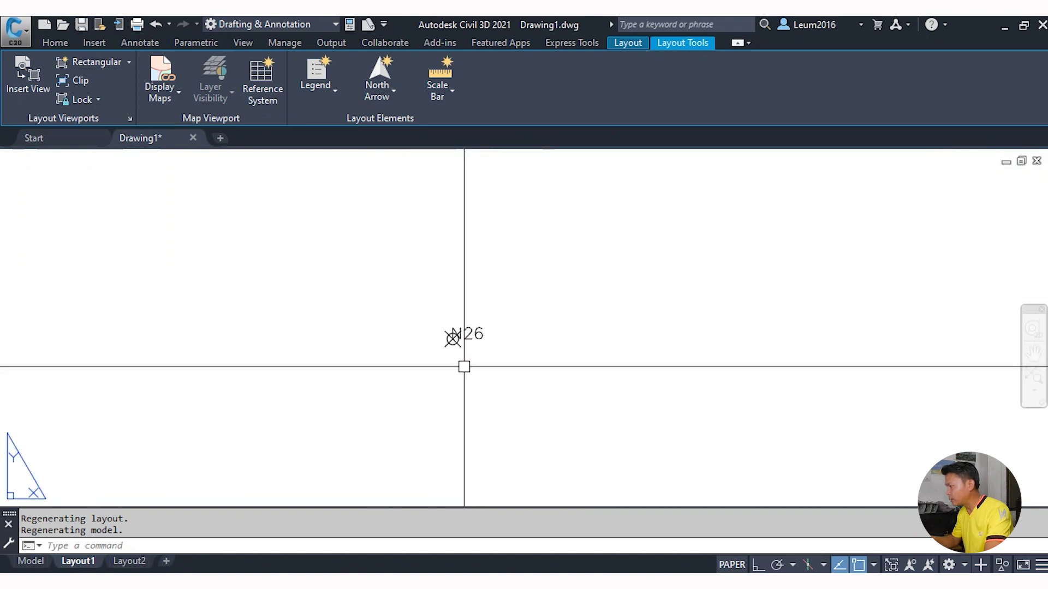
pyautogui.scroll(2, 463, 325)
pyautogui.scroll(2, 521, 312)
pyautogui.scroll(2, 540, 397)
pyautogui.scroll(-6, 541, 397)
pyautogui.scroll(-2, 568, 391)
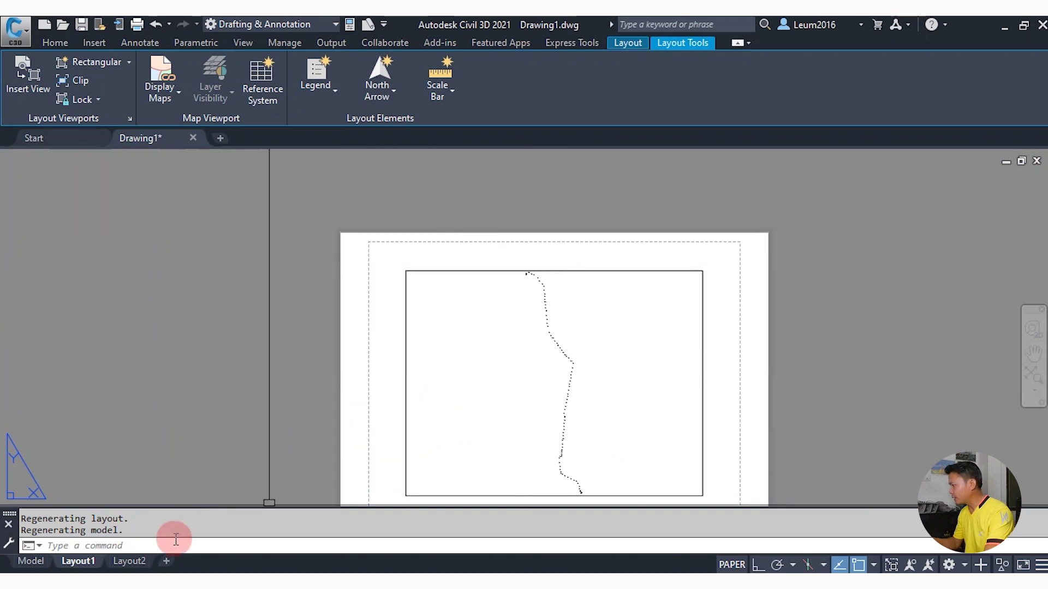
pyautogui.click(31, 561)
pyautogui.scroll(-2, 552, 315)
pyautogui.scroll(3, 474, 296)
pyautogui.scroll(-2, 568, 294)
pyautogui.scroll(-2, 595, 294)
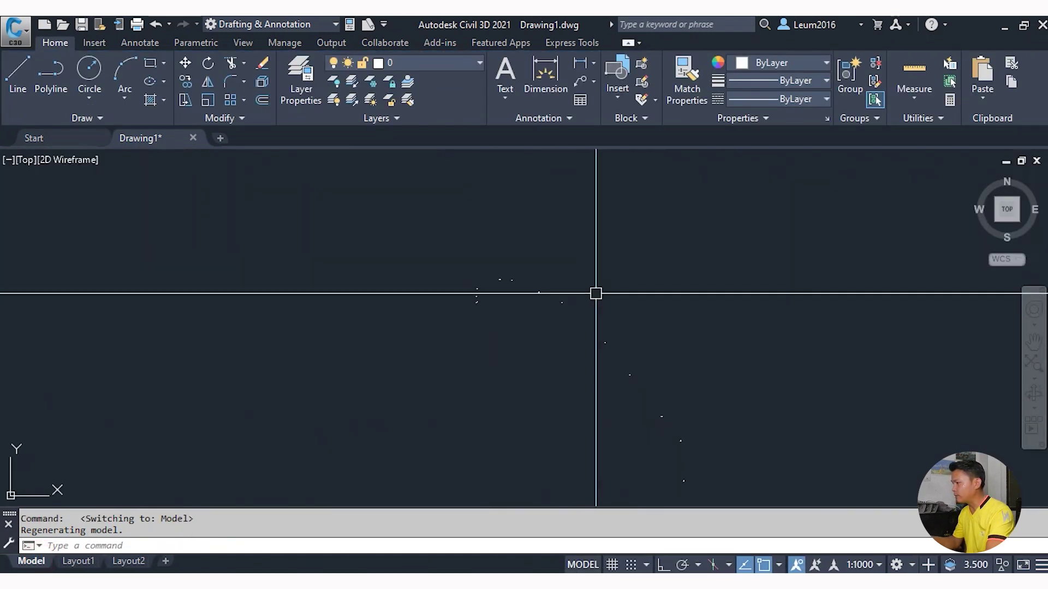
pyautogui.scroll(-2, 606, 219)
pyautogui.scroll(-1, 601, 208)
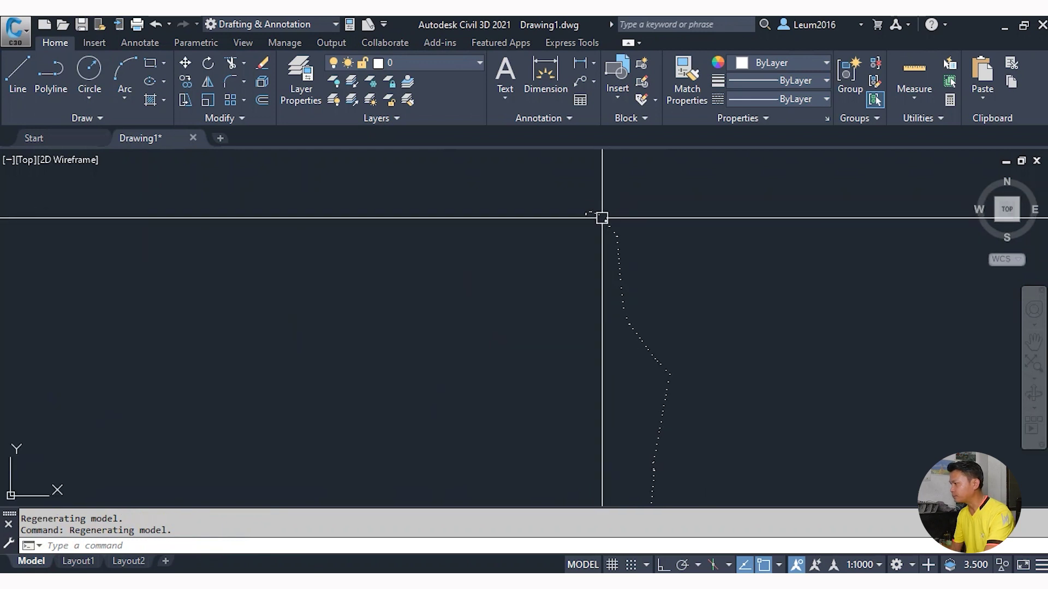
# Copy the comma-separated easting,northing pairs from Excel column E
pyautogui.click(81, 123)
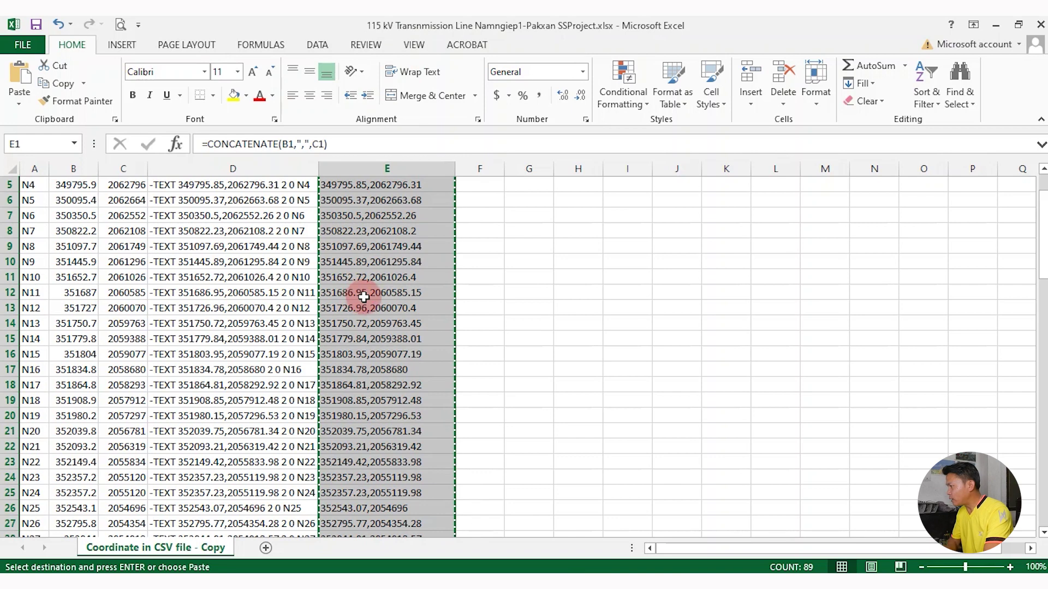
pyautogui.scroll(2, 363, 289)
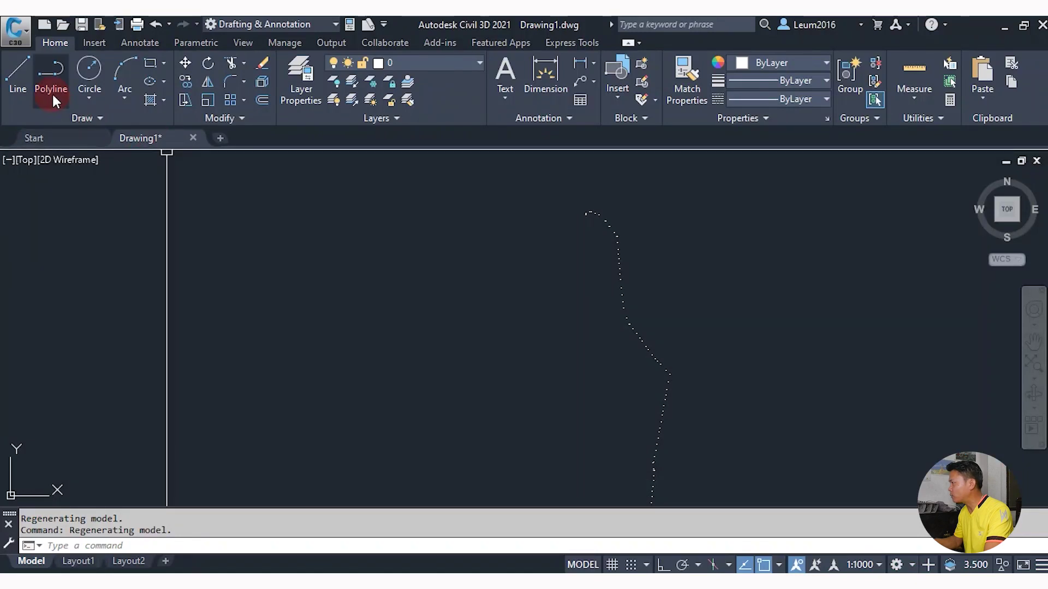
# Draw a polyline by pasting the copied coordinates as its vertices
pyautogui.click(50, 76)
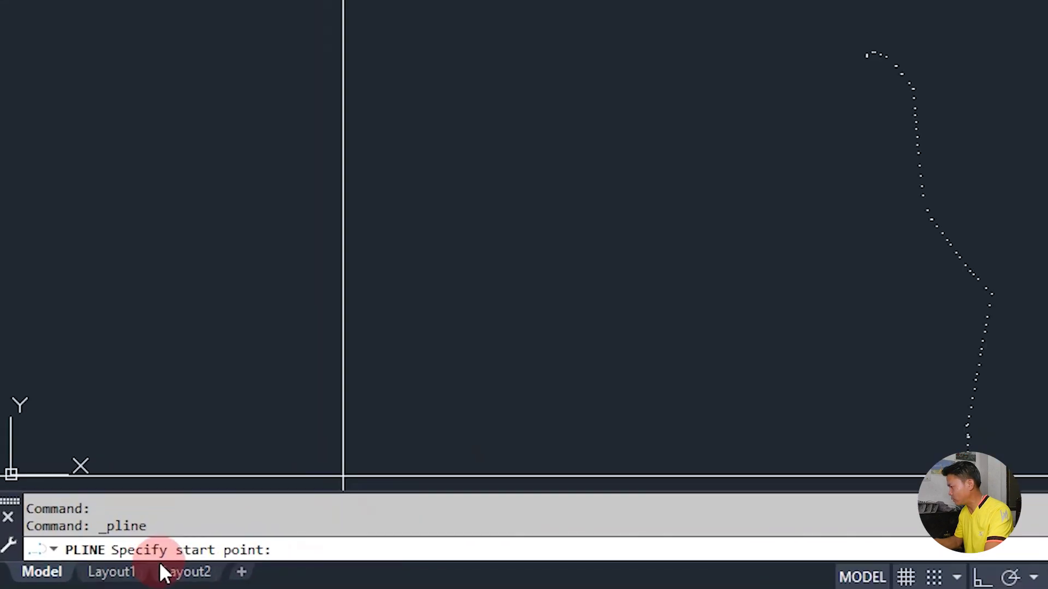
pyautogui.click(398, 545)
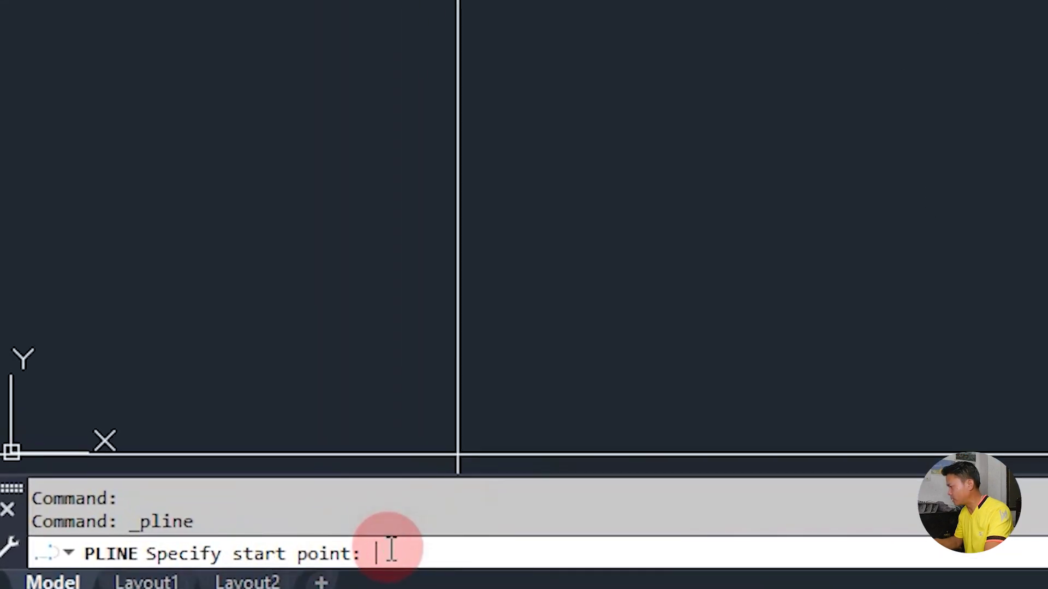
pyautogui.rightClick(391, 548)
pyautogui.click(487, 463)
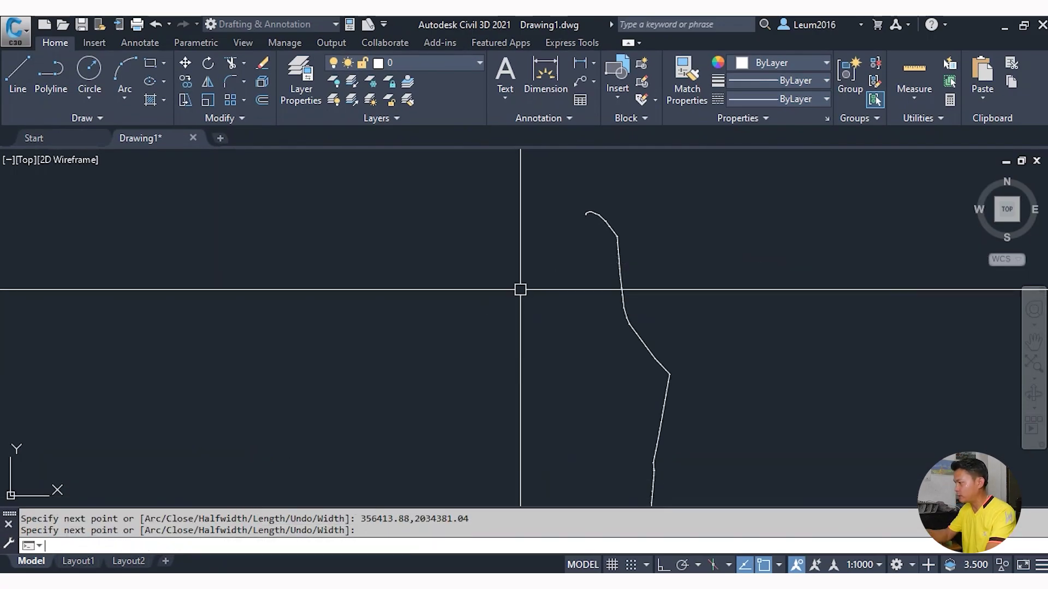
pyautogui.press('Escape')
# Pan and zoom along the new polyline to check its vertices at N3, N4 and beyond
pyautogui.scroll(3, 568, 203)
pyautogui.moveTo(568, 203); pyautogui.dragTo(452, 235, button='middle')
pyautogui.scroll(5, 437, 218)
pyautogui.scroll(-2, 382, 180)
pyautogui.scroll(-5, 405, 176)
pyautogui.scroll(3, 400, 177)
pyautogui.scroll(2, 437, 192)
pyautogui.scroll(4, 492, 213)
pyautogui.scroll(-8, 519, 208)
pyautogui.scroll(-3, 528, 195)
pyautogui.scroll(2, 437, 218)
pyautogui.scroll(2, 366, 224)
pyautogui.scroll(2, 404, 218)
pyautogui.scroll(2, 428, 217)
pyautogui.scroll(-3, 428, 217)
pyautogui.scroll(3, 589, 226)
pyautogui.scroll(3, 562, 224)
pyautogui.scroll(4, 574, 226)
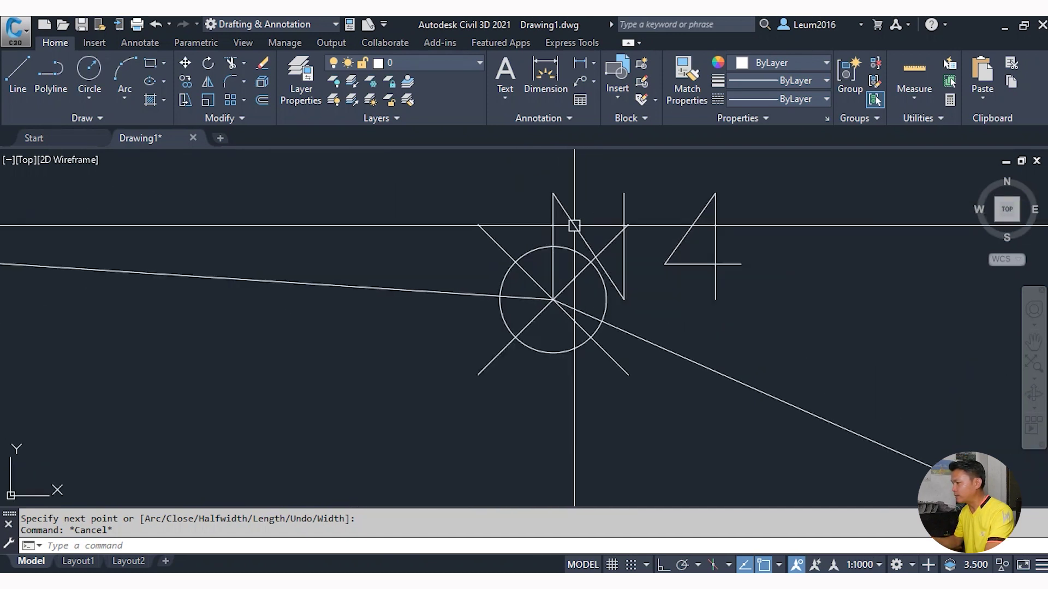
pyautogui.scroll(-3, 568, 224)
pyautogui.scroll(-2, 550, 232)
pyautogui.scroll(-3, 550, 206)
pyautogui.scroll(-3, 486, 203)
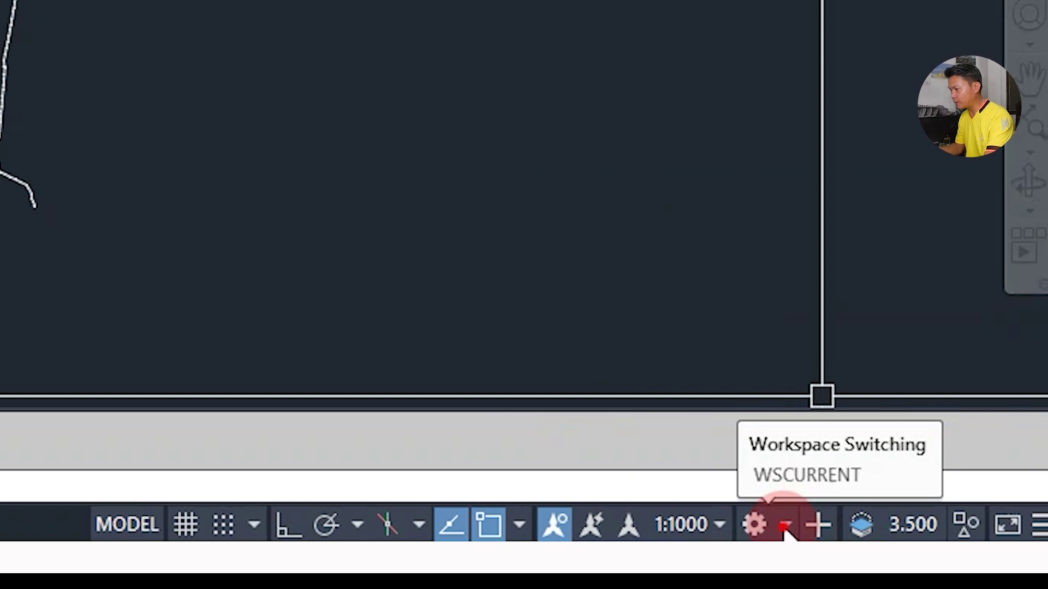
# Switch to the Civil 3D workspace and open Drawing1's drawing settings
pyautogui.click(786, 525)
pyautogui.click(790, 225)
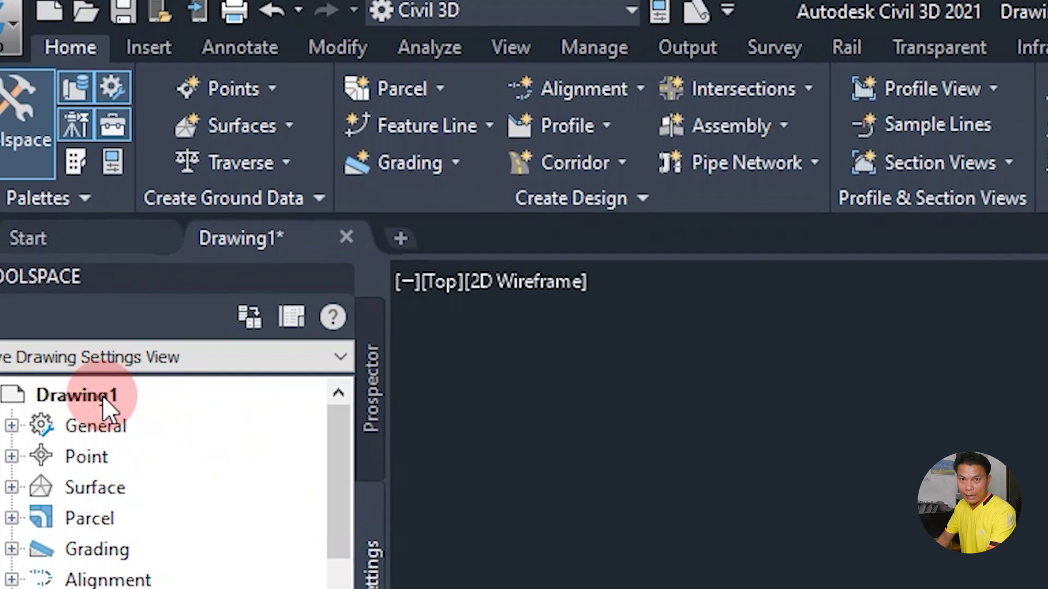
pyautogui.click(71, 403)
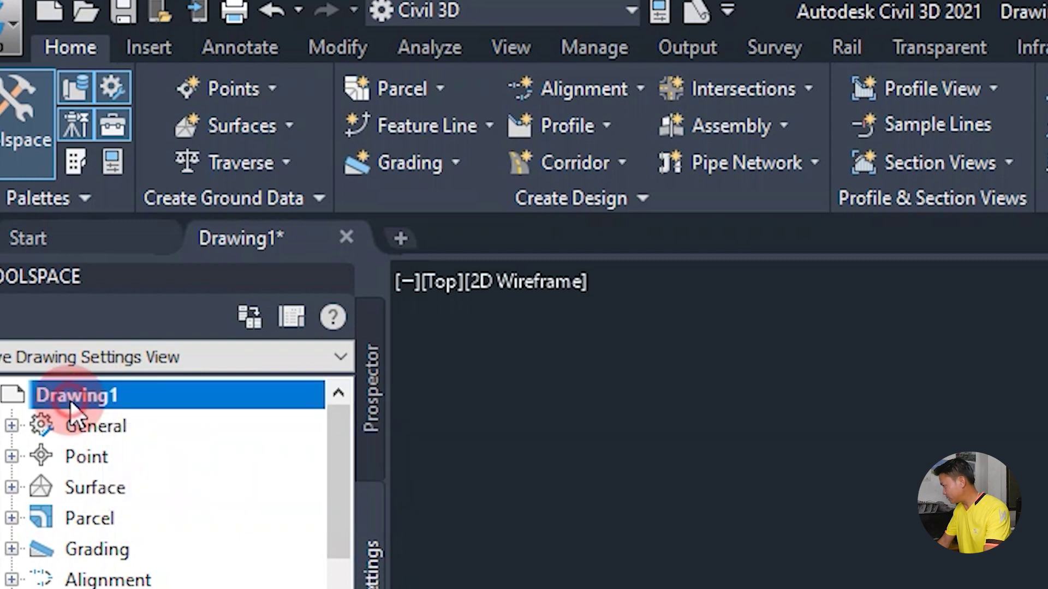
pyautogui.rightClick(70, 401)
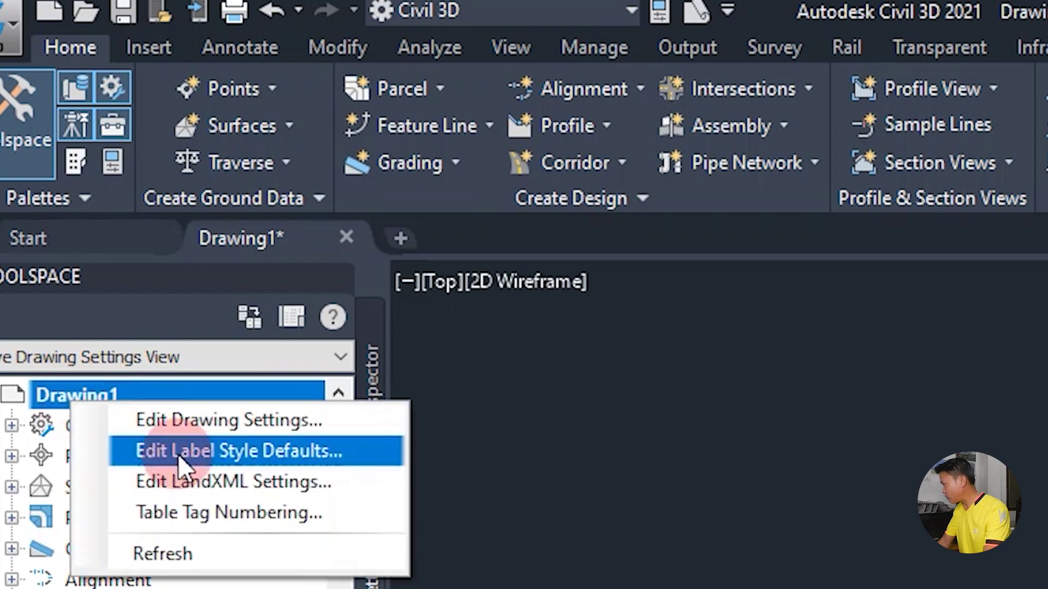
pyautogui.click(219, 424)
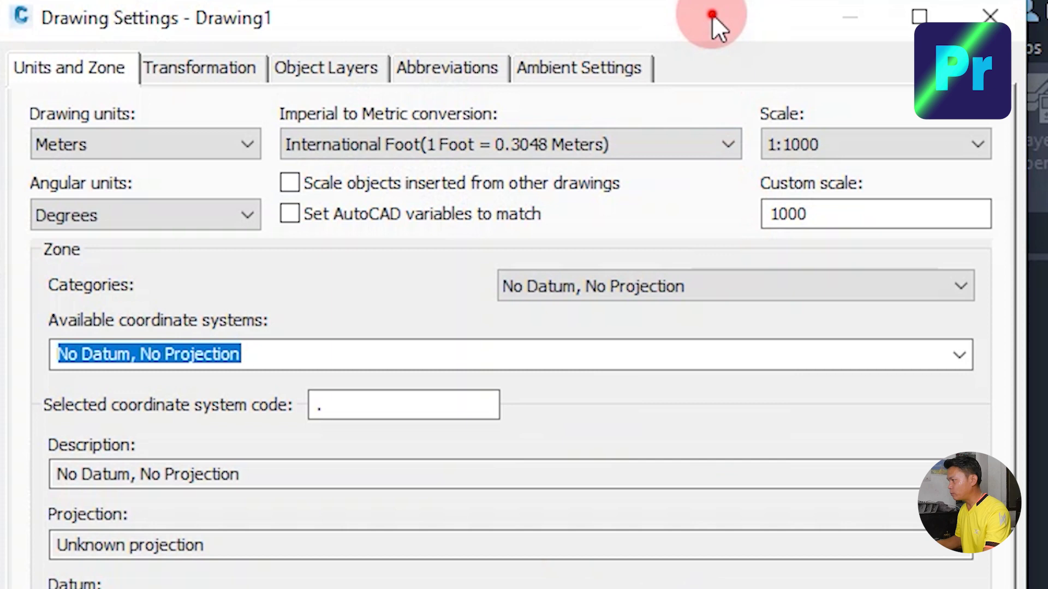
pyautogui.moveTo(712, 17); pyautogui.dragTo(890, 134)
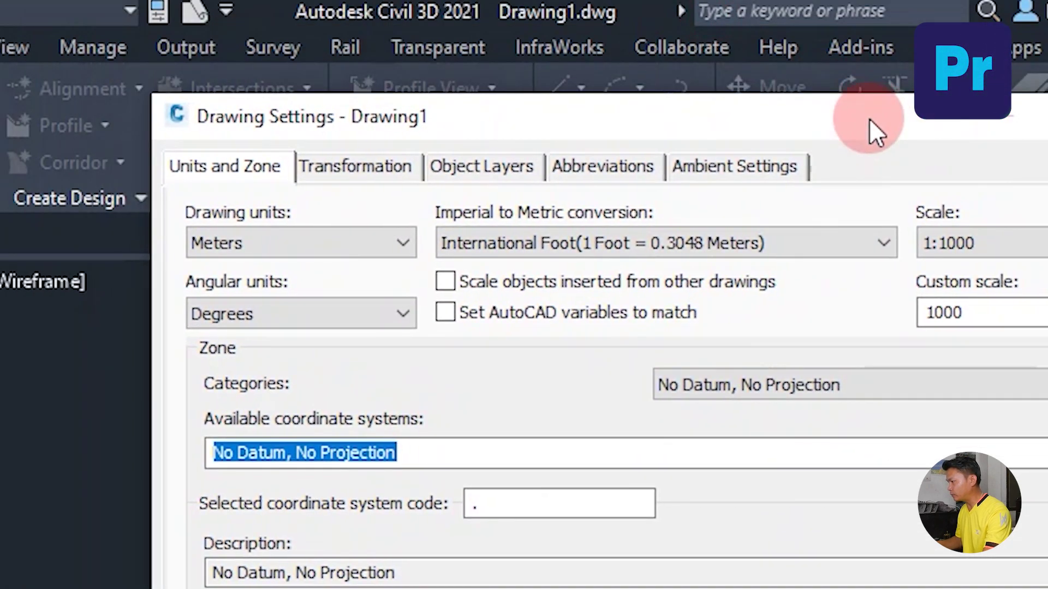
# Set the coordinate system to UTM, WGS84 Datum, Zone 48 North (UTM84-48N) and apply it
pyautogui.click(597, 502)
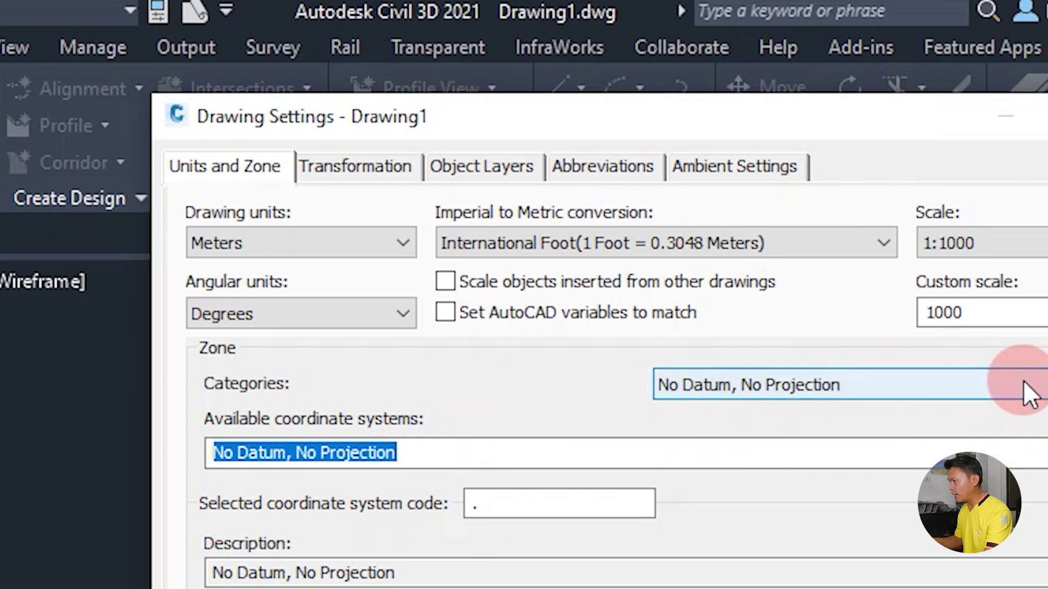
pyautogui.click(922, 382)
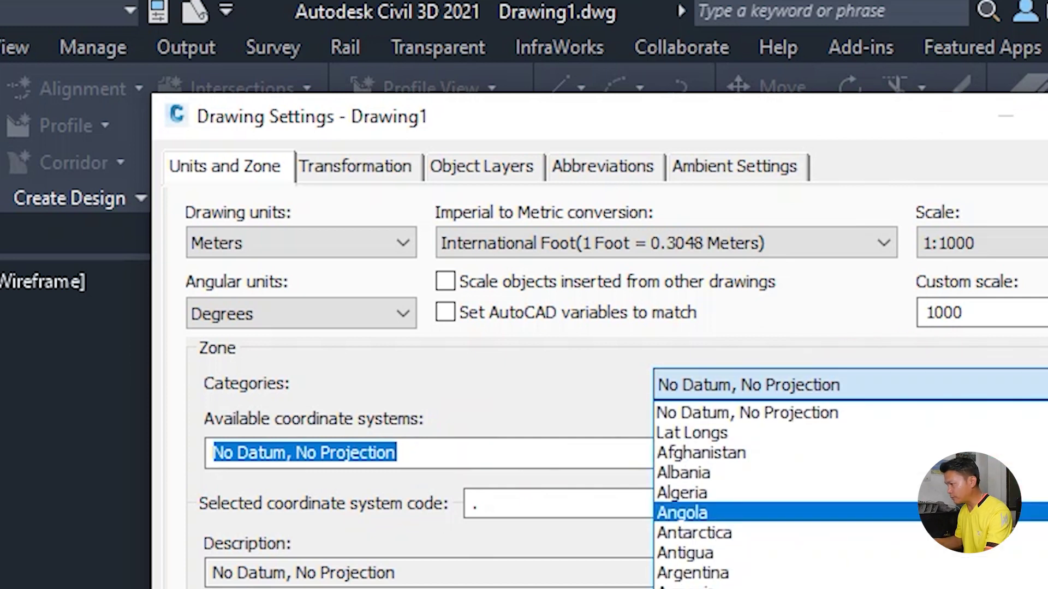
pyautogui.scroll(-10, 765, 491)
pyautogui.scroll(-15, 764, 245)
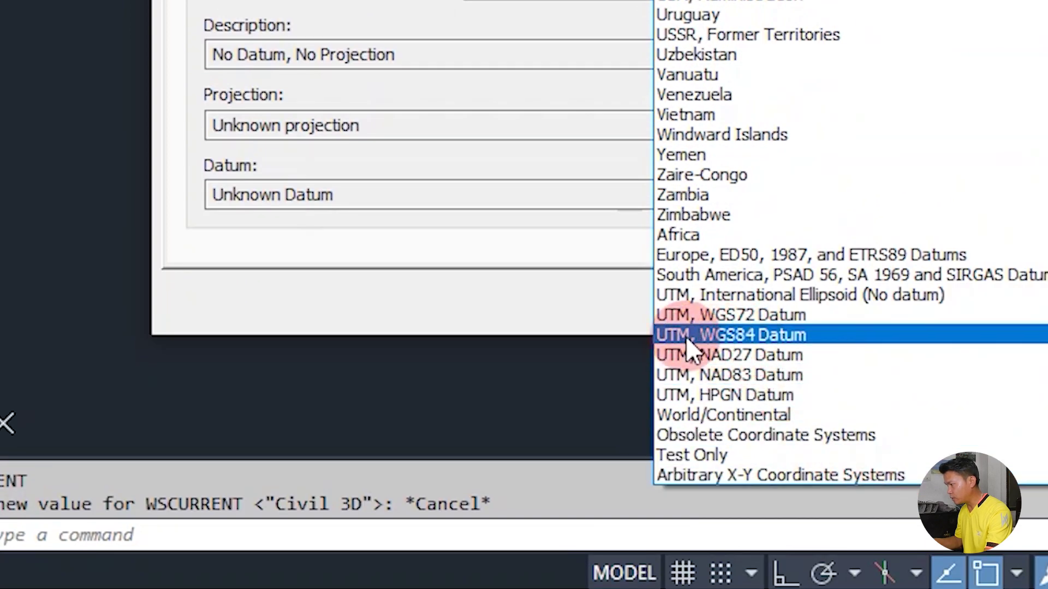
pyautogui.click(732, 335)
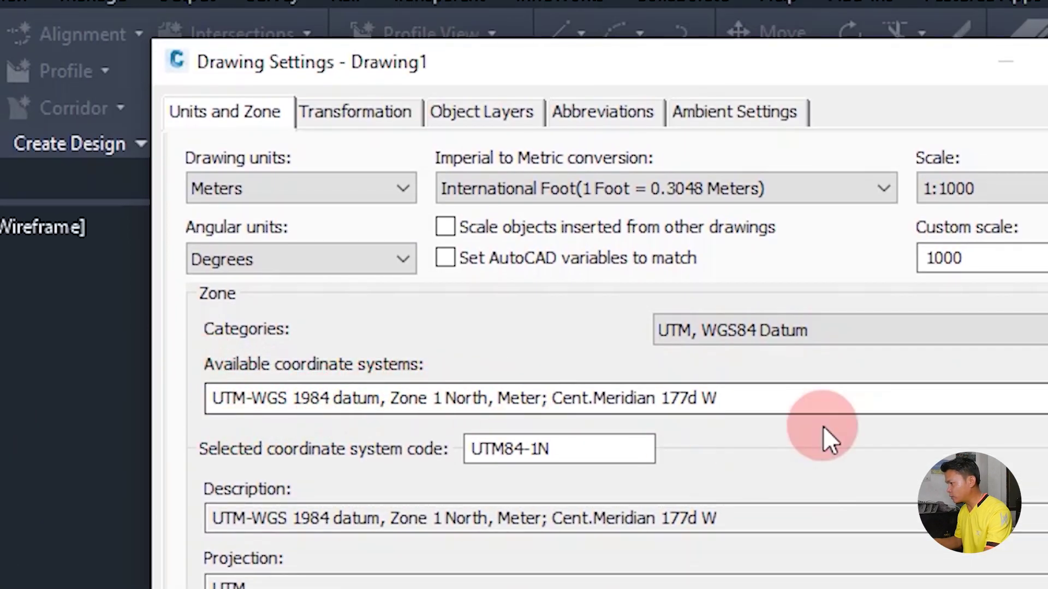
pyautogui.click(1042, 399)
pyautogui.scroll(-15, 464, 491)
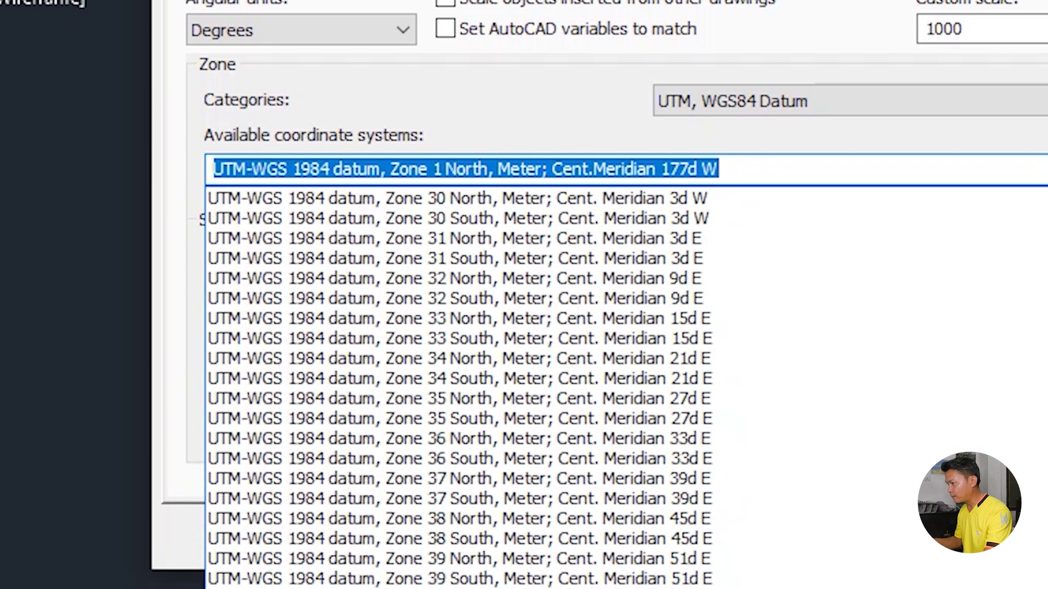
pyautogui.scroll(-14, 464, 492)
pyautogui.scroll(-2, 464, 382)
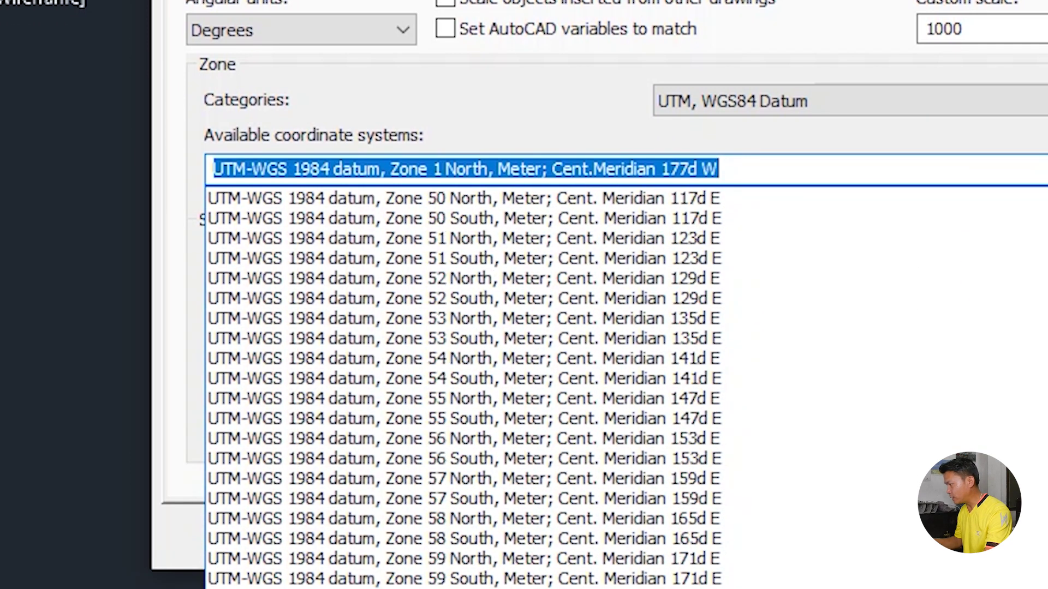
pyautogui.scroll(3, 546, 382)
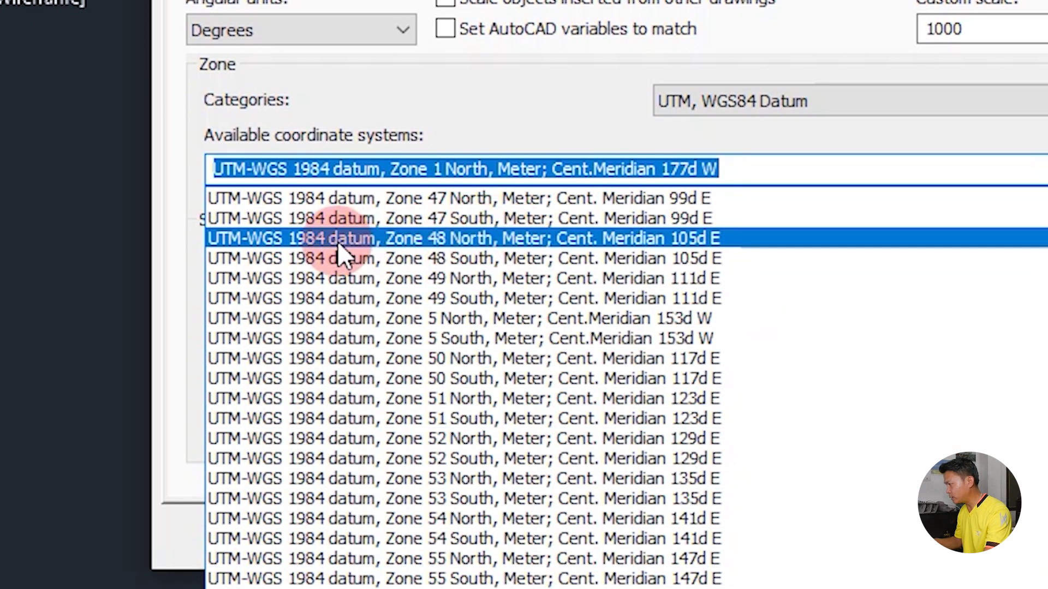
pyautogui.click(408, 240)
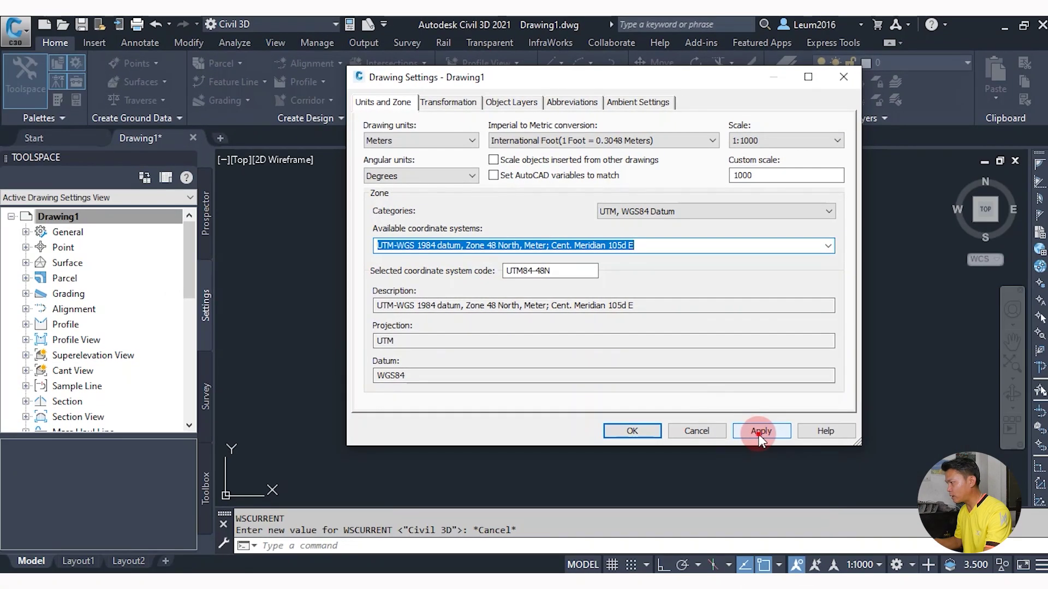
pyautogui.click(760, 430)
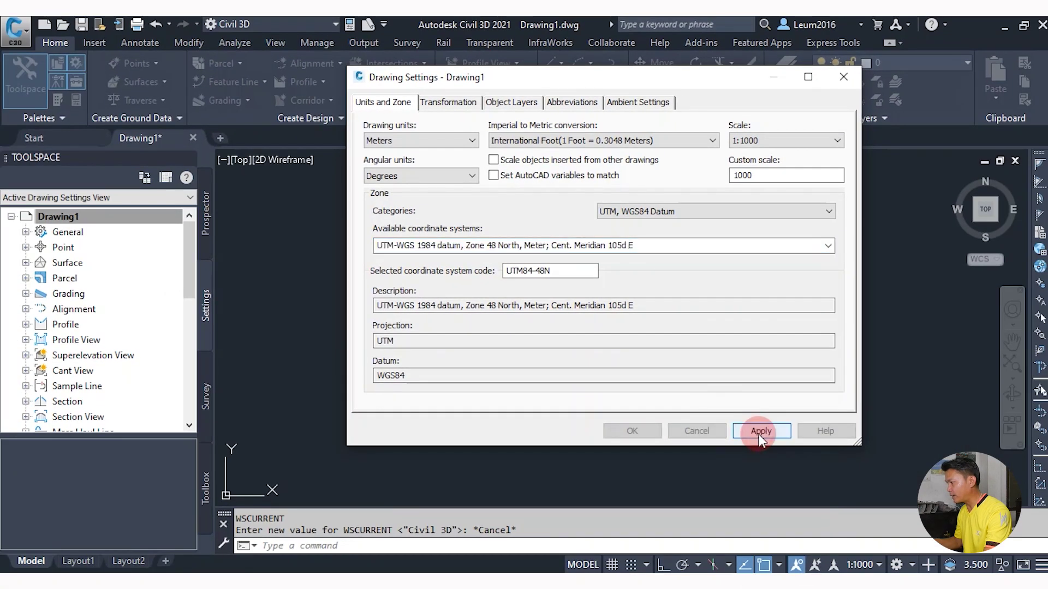
pyautogui.click(633, 431)
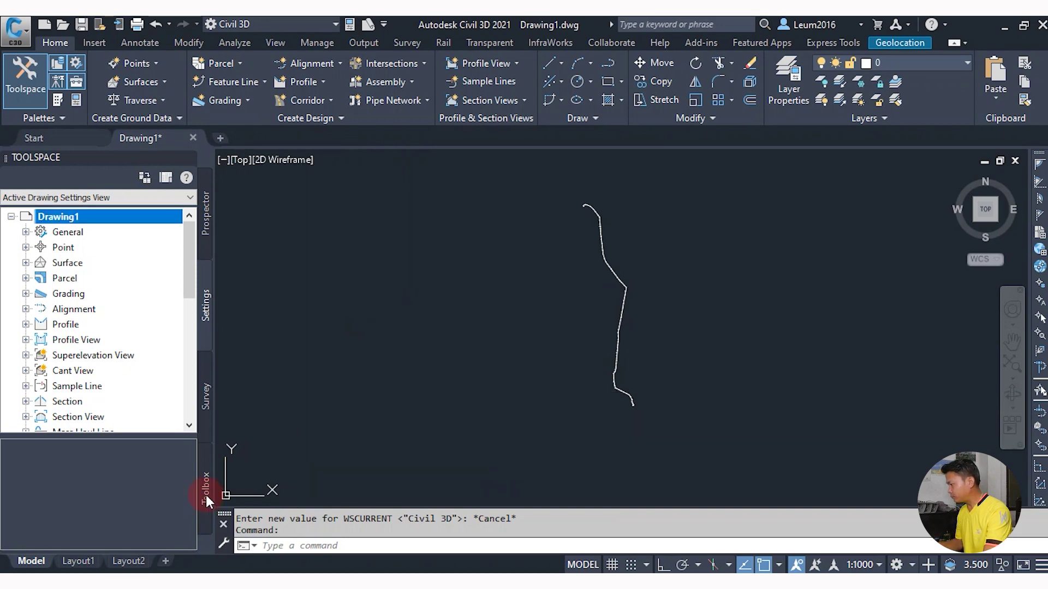
# Execute the Export KML utility from the Toolbox's Miscellaneous Utilities group
pyautogui.click(206, 495)
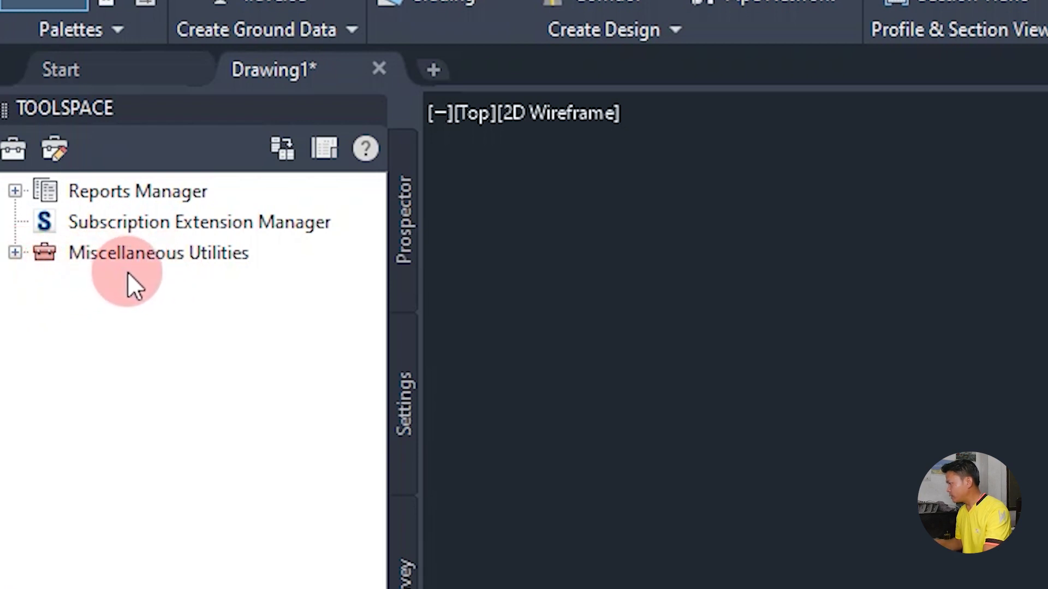
pyautogui.click(16, 253)
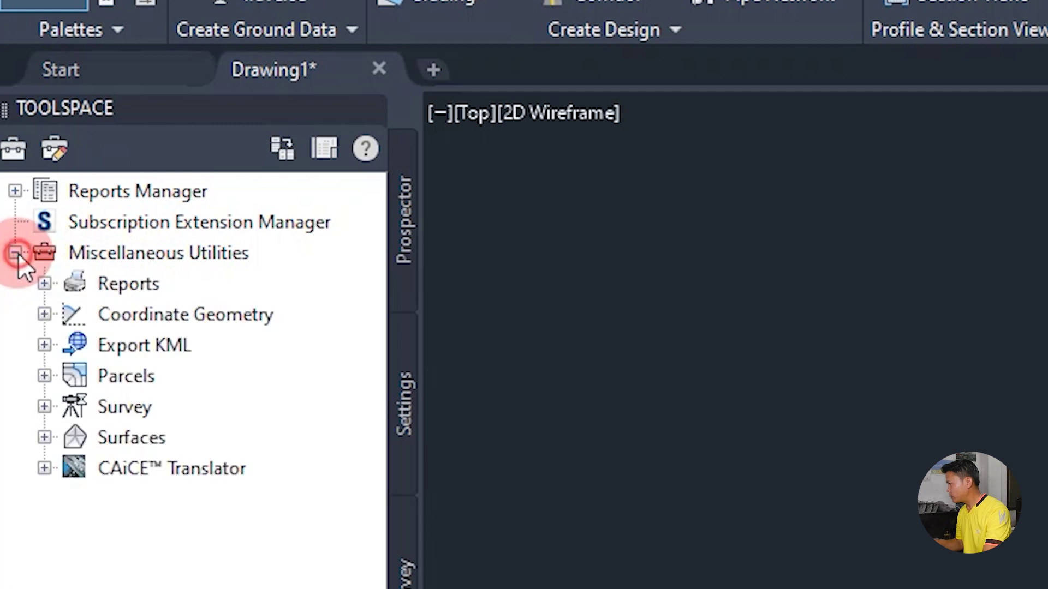
pyautogui.click(44, 346)
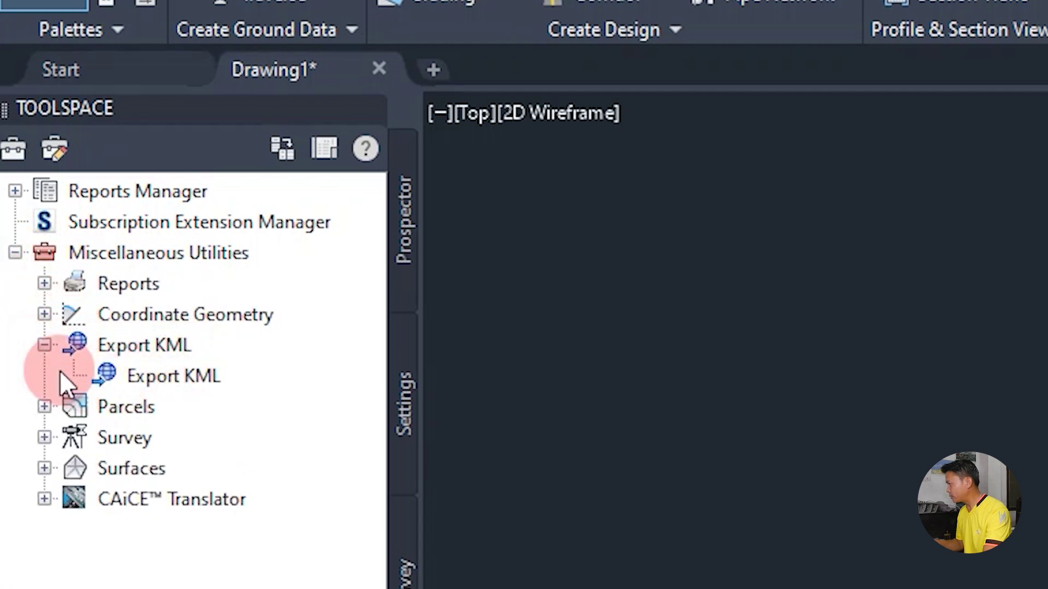
pyautogui.click(161, 374)
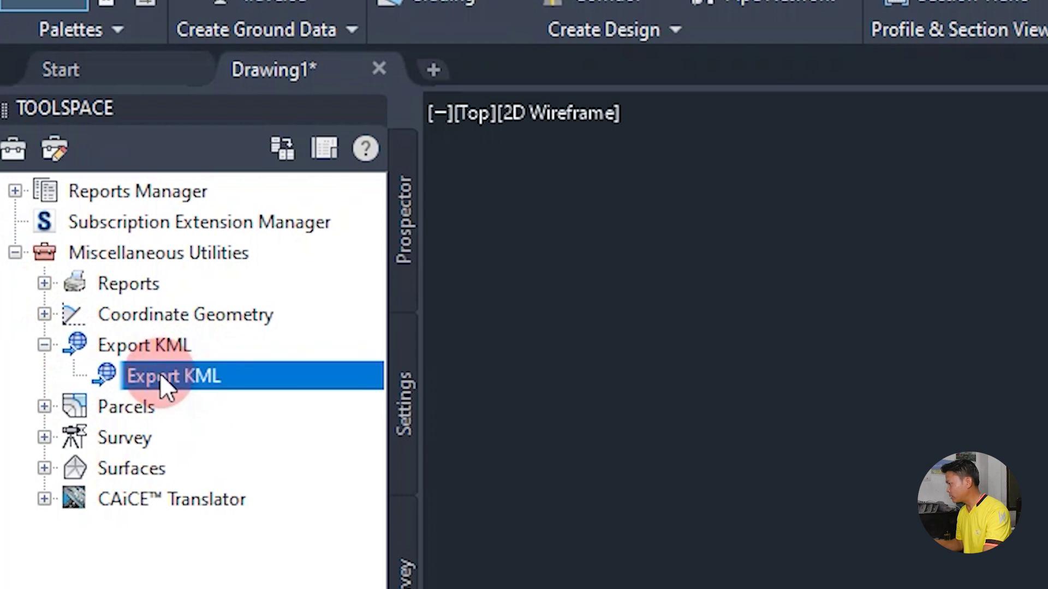
pyautogui.rightClick(159, 373)
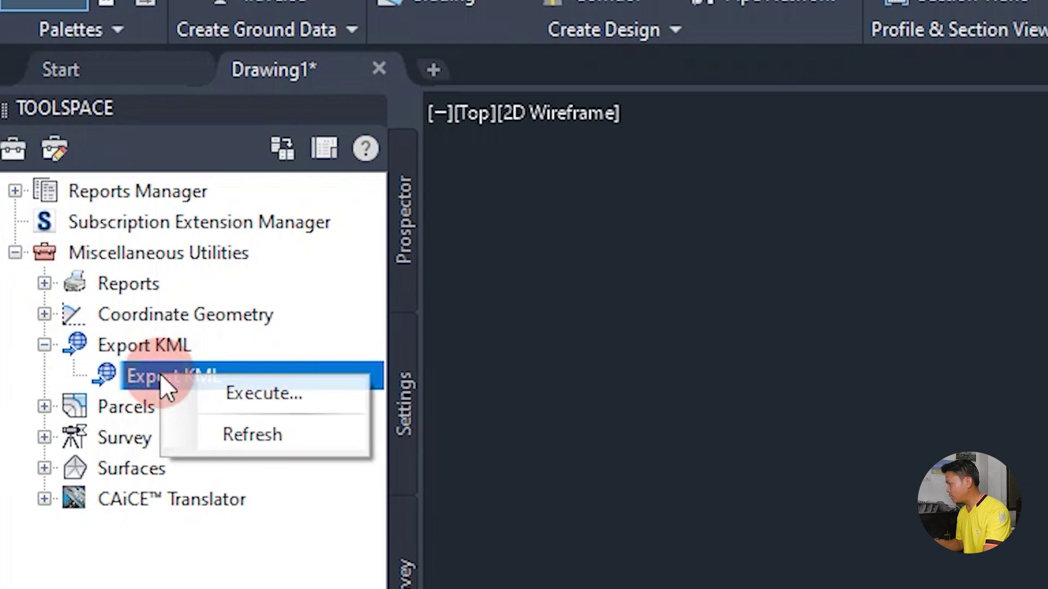
pyautogui.click(242, 396)
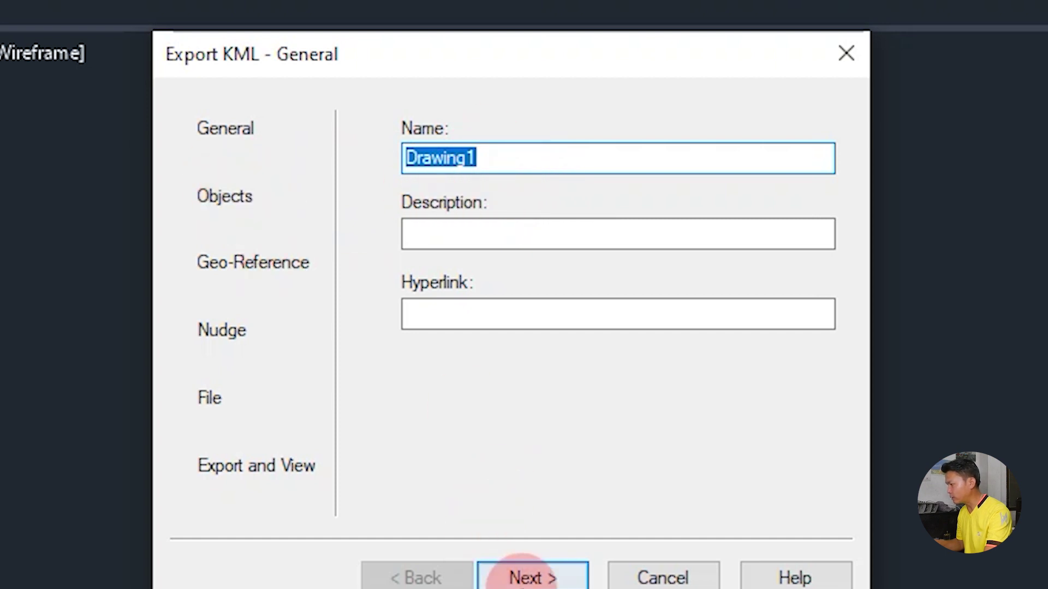
# Limit the export to the window-selected route objects and include text
pyautogui.click(529, 580)
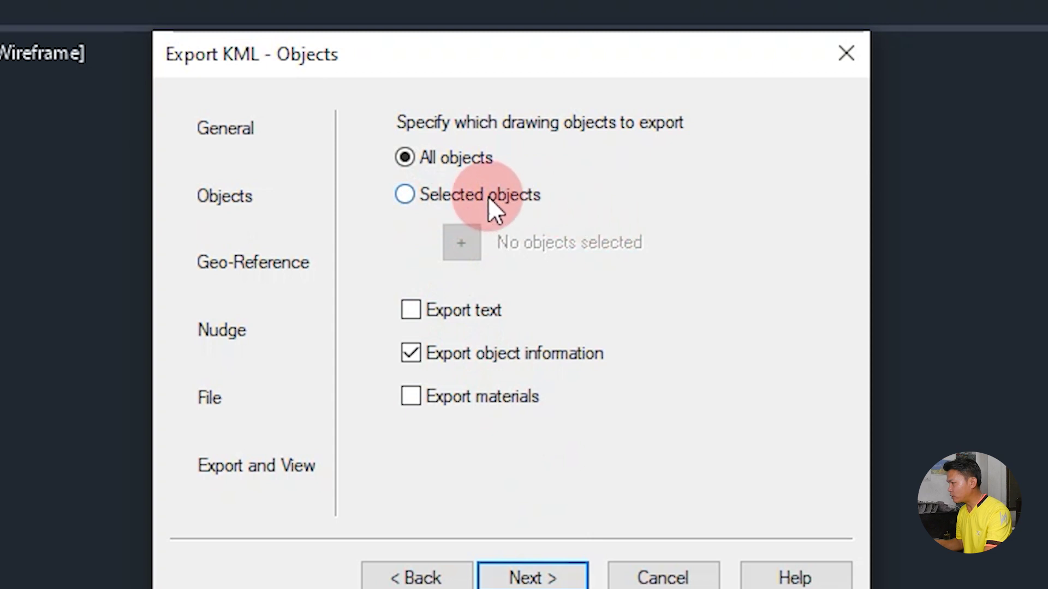
pyautogui.click(413, 195)
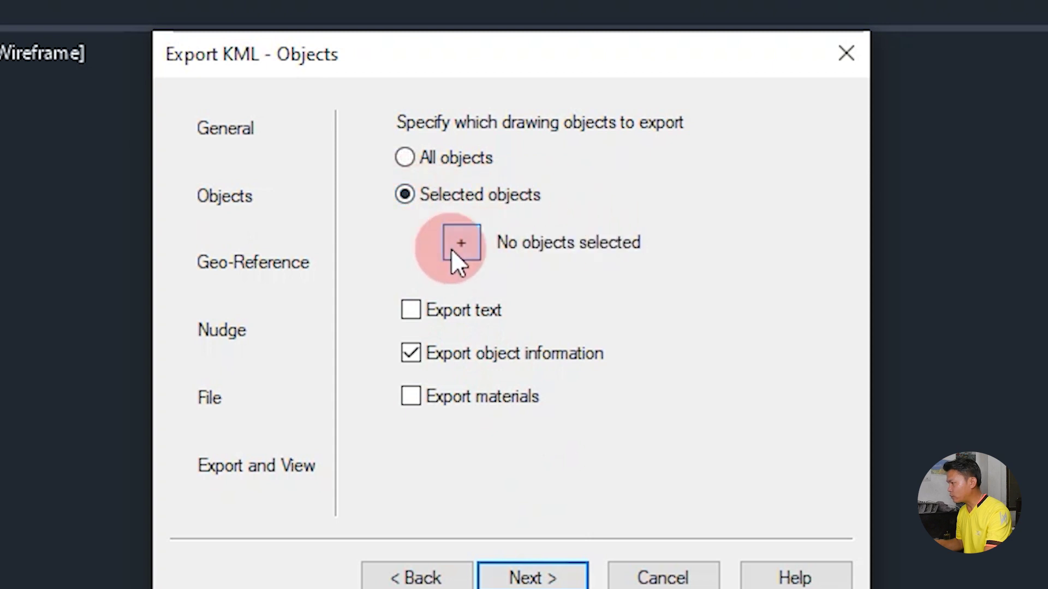
pyautogui.click(457, 245)
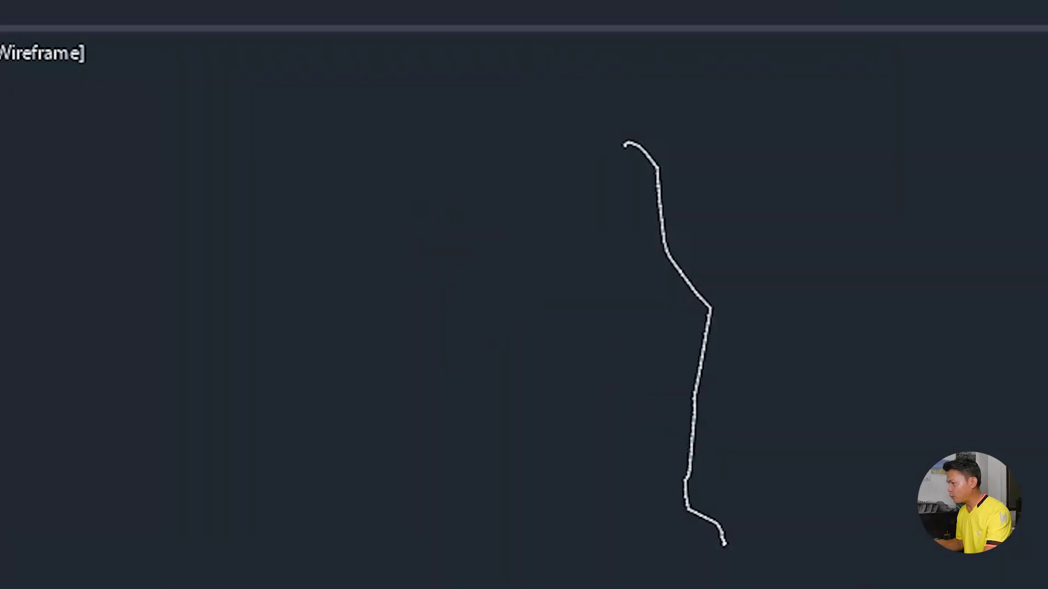
pyautogui.click(933, 587)
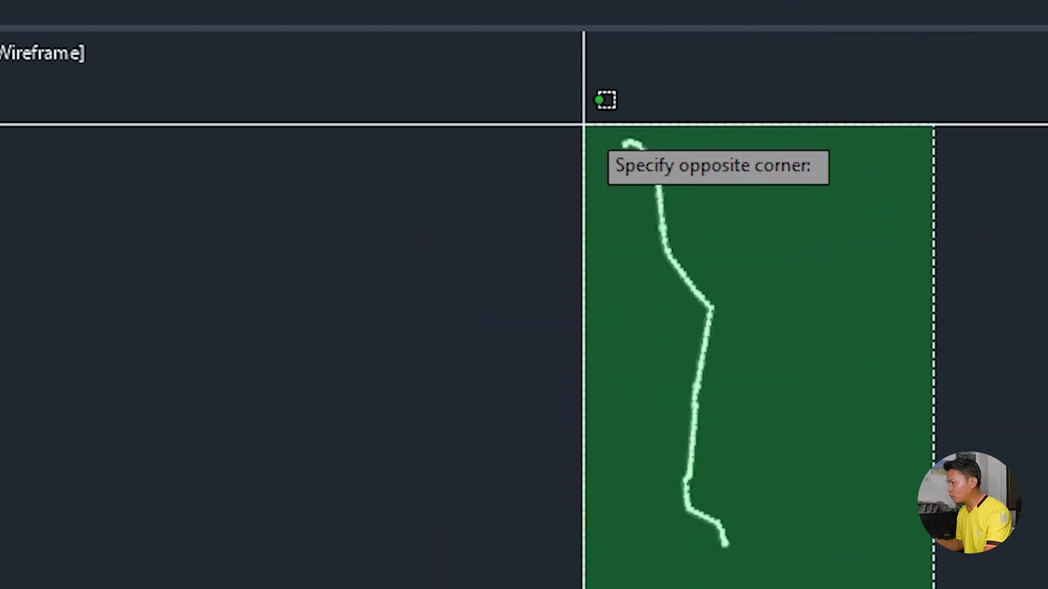
pyautogui.click(551, 118)
pyautogui.rightClick(553, 115)
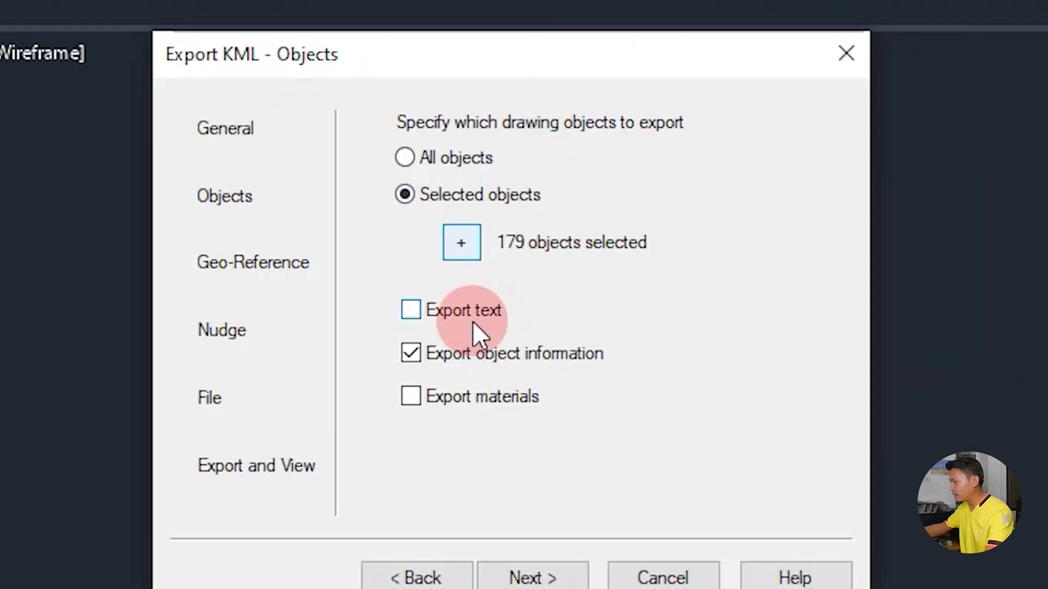
pyautogui.click(412, 312)
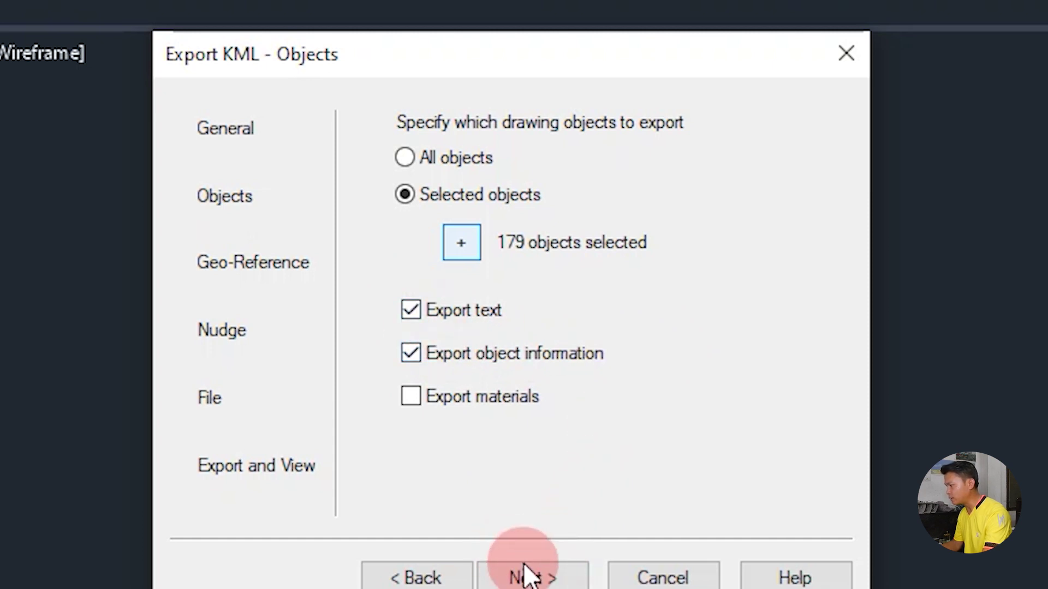
# Keep the drawing's coordinate transform and drape the exported objects on ground
pyautogui.click(535, 578)
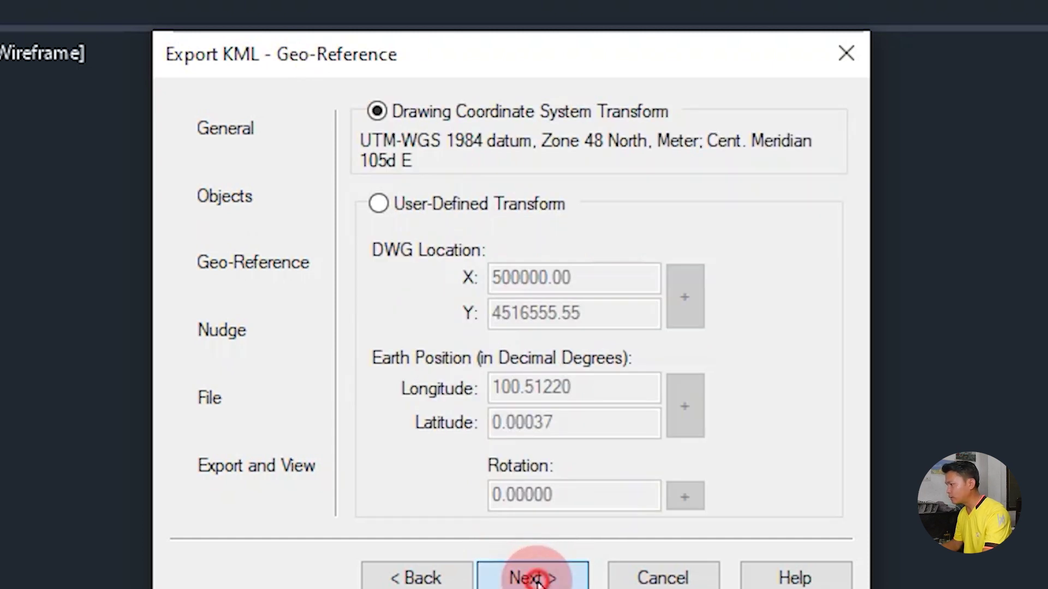
pyautogui.click(535, 578)
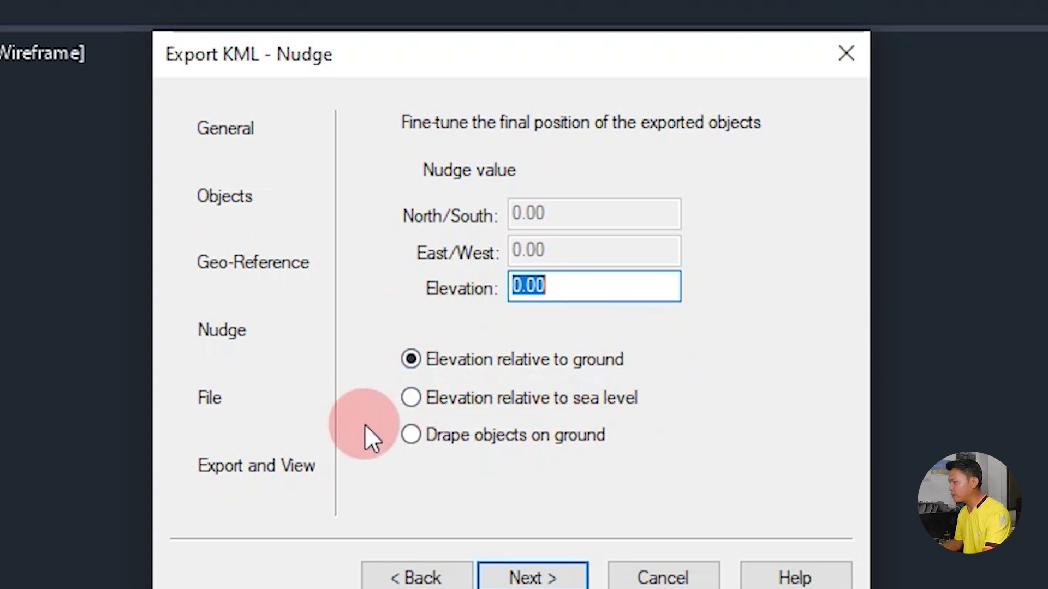
pyautogui.click(411, 435)
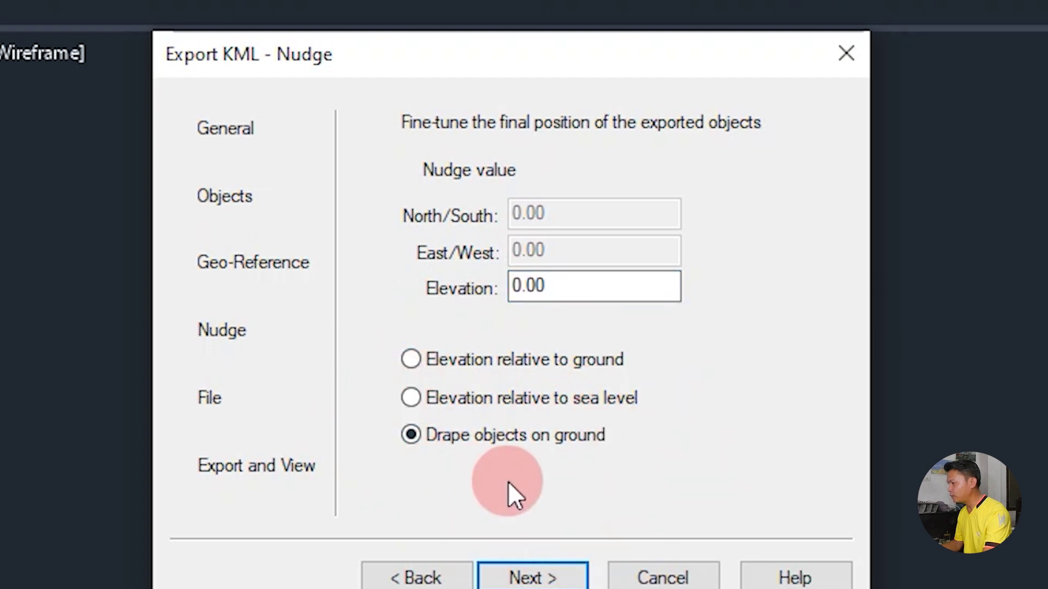
# Export the route to Drawing1.kmz in a Desktop folder and open it in Google Earth
pyautogui.click(533, 576)
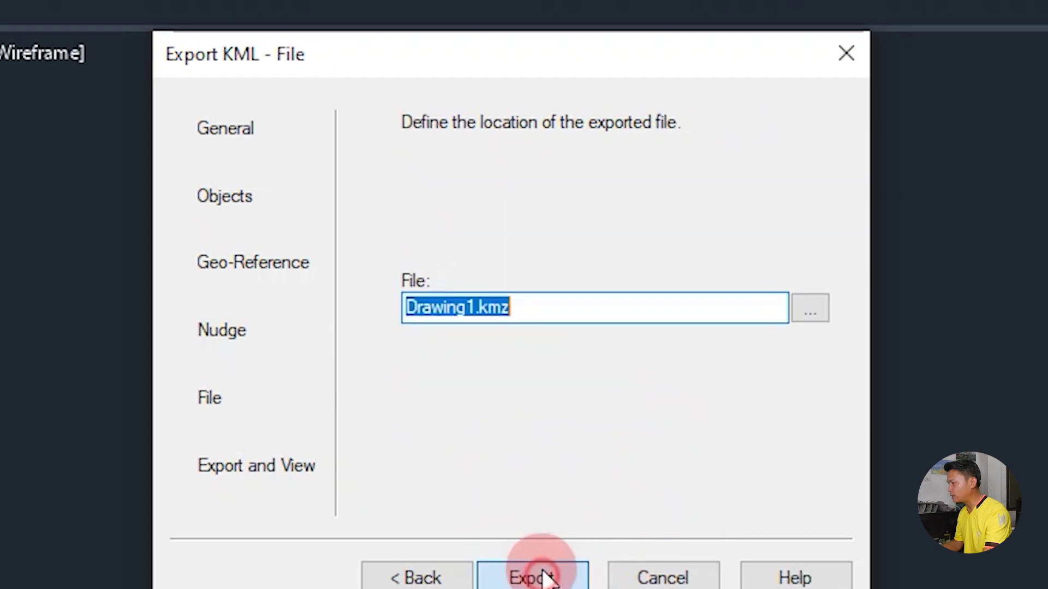
pyautogui.click(811, 307)
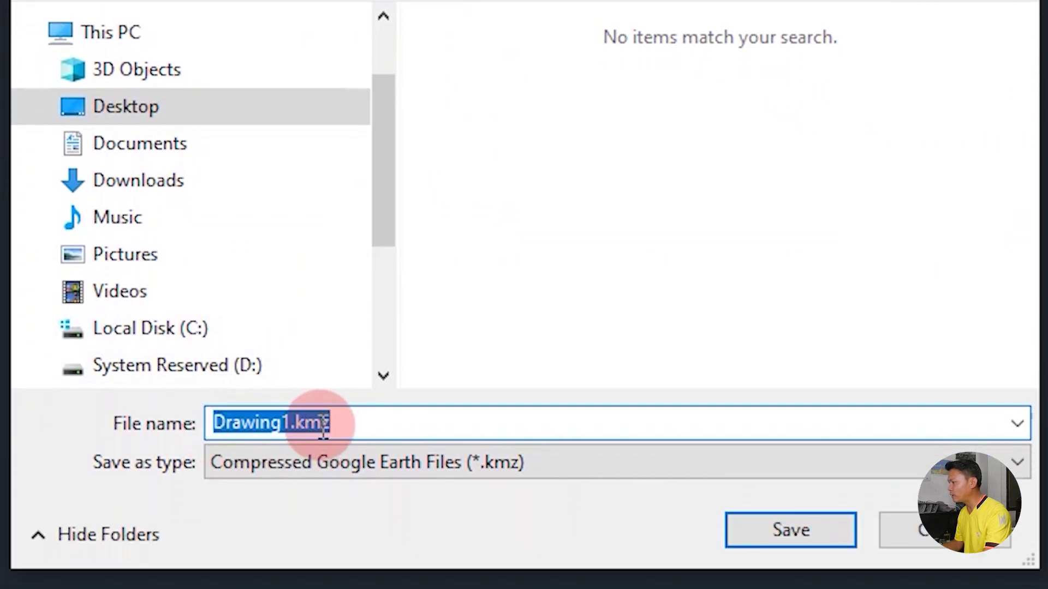
pyautogui.click(795, 505)
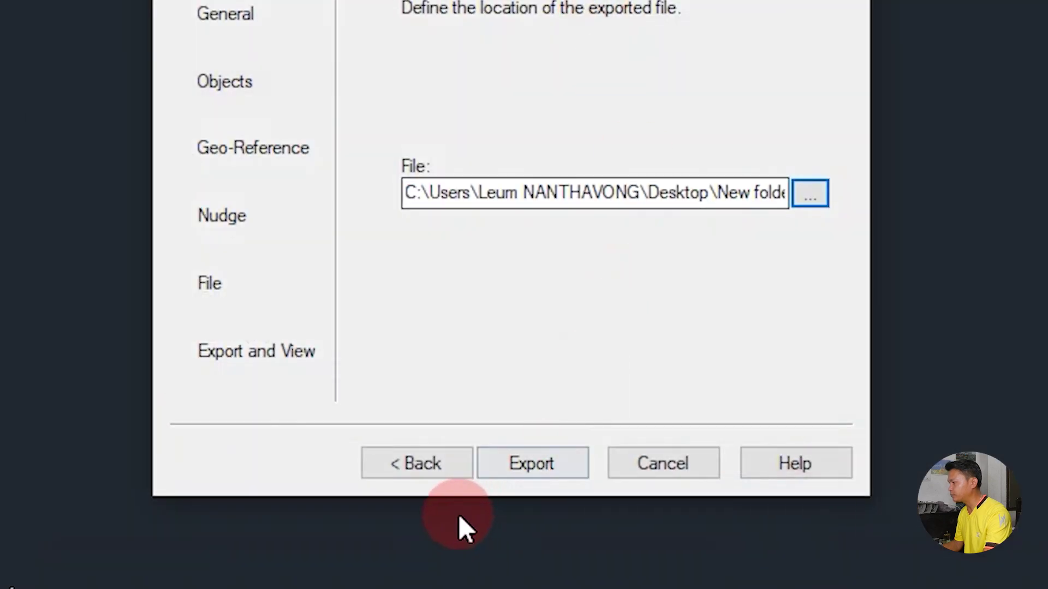
pyautogui.click(534, 465)
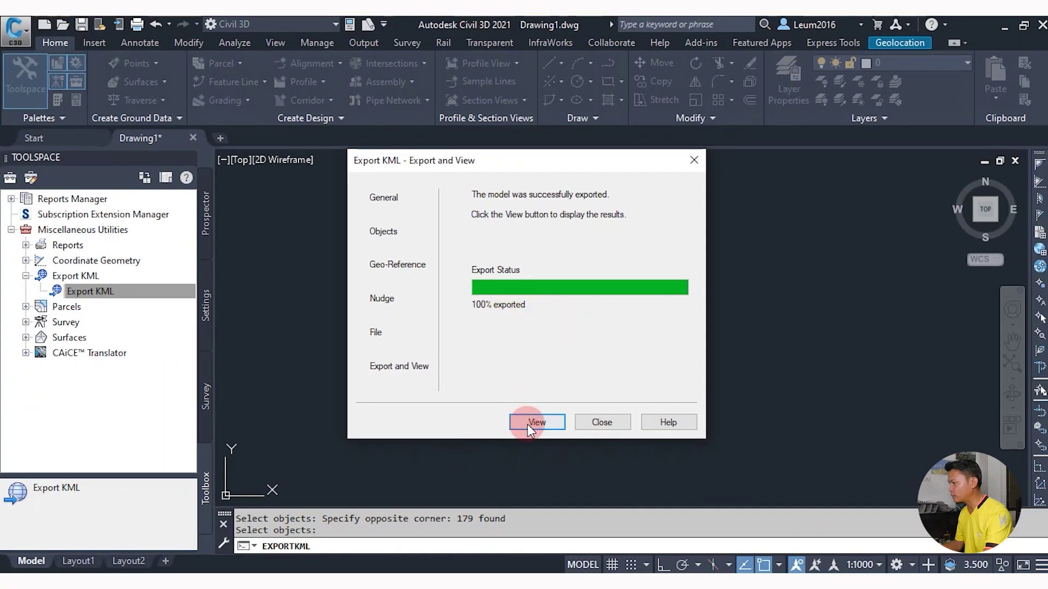
pyautogui.click(528, 423)
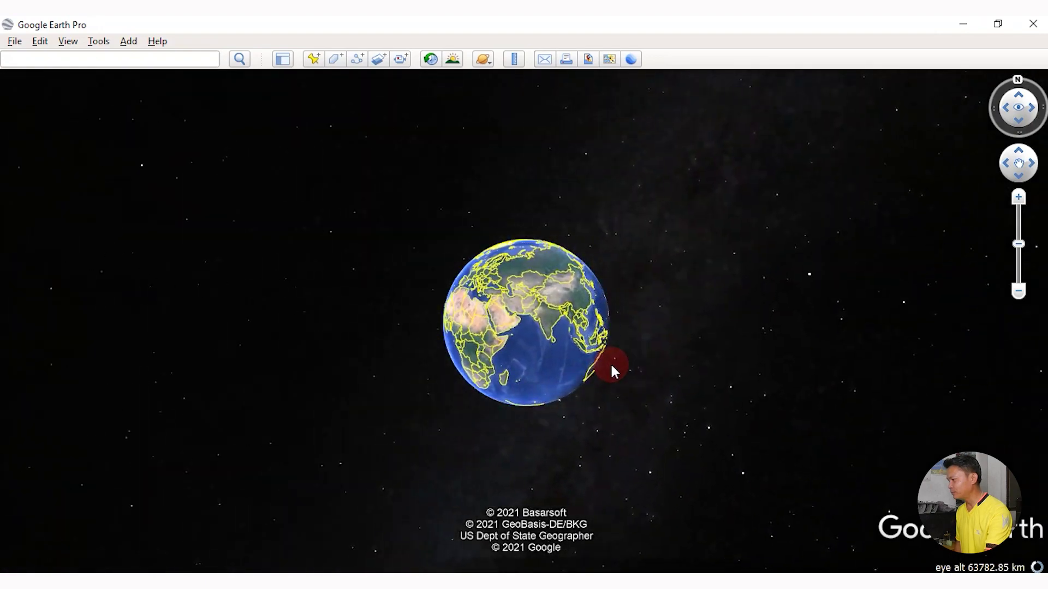
# Zoom in from Laos and Vietnam to inspect the route end at N87, N88 and PX SS
pyautogui.doubleClick(561, 333)
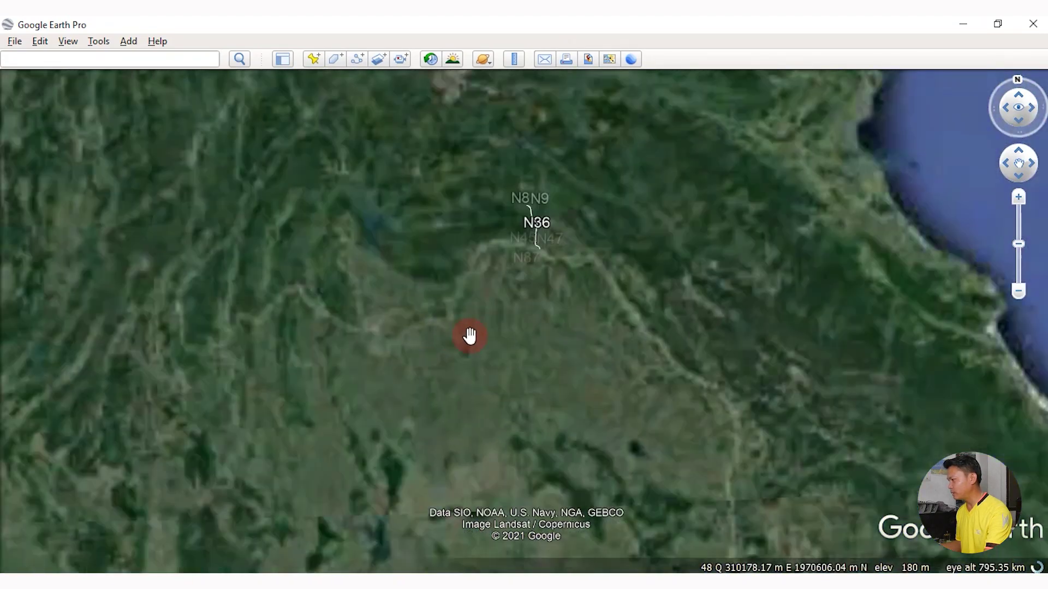
pyautogui.doubleClick(470, 336)
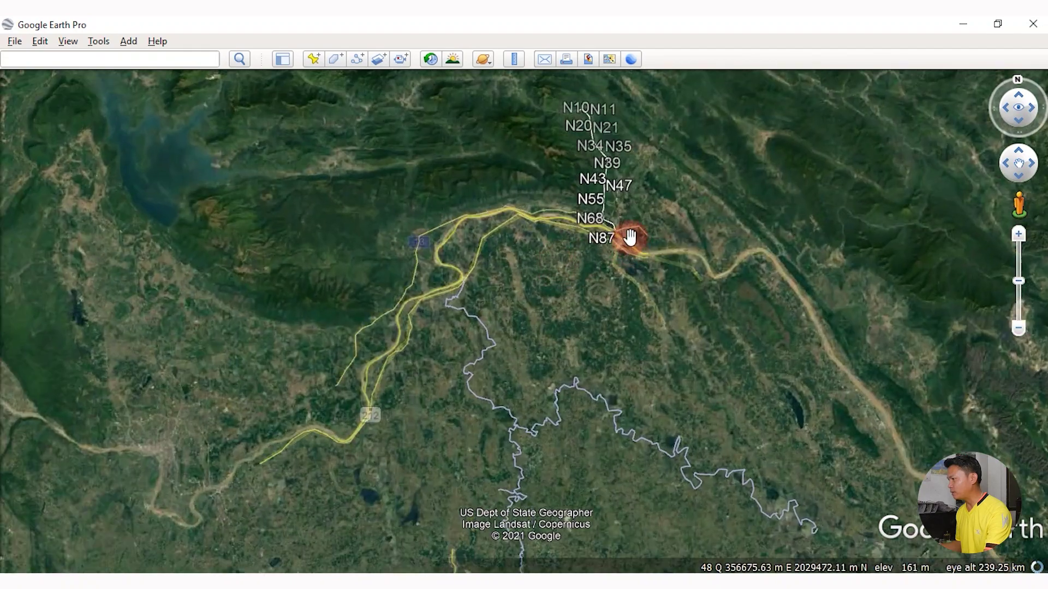
pyautogui.doubleClick(627, 233)
pyautogui.doubleClick(571, 162)
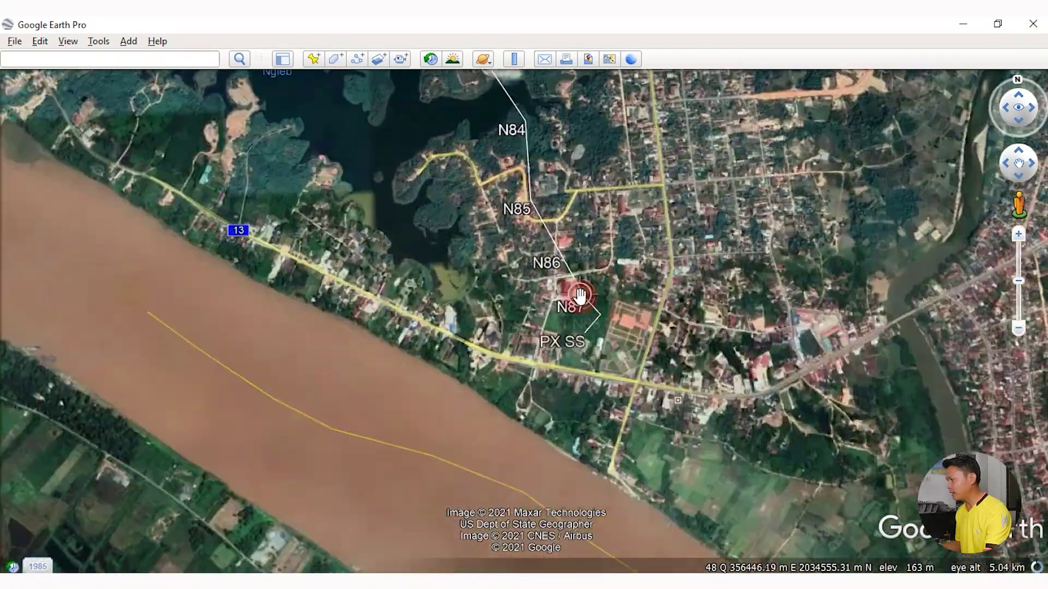
pyautogui.doubleClick(579, 295)
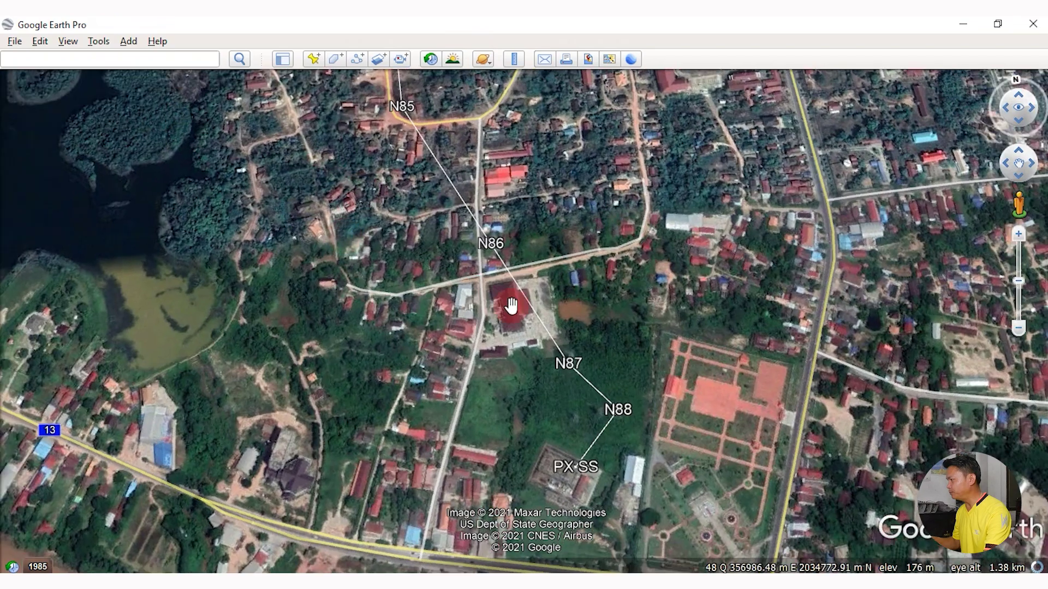
pyautogui.moveTo(435, 262); pyautogui.dragTo(511, 304, button='right')
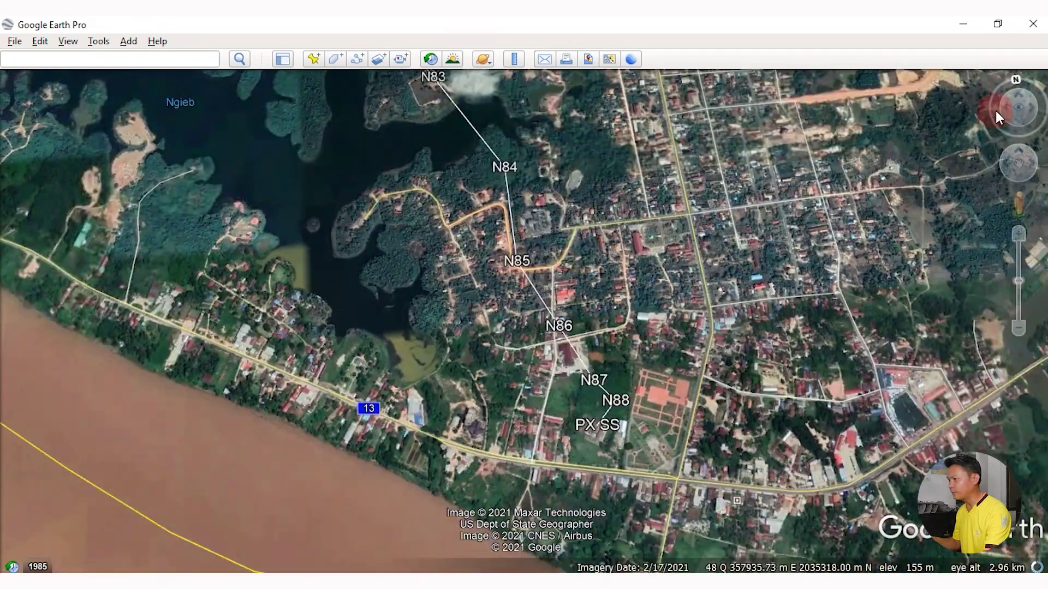
pyautogui.moveTo(996, 110); pyautogui.dragTo(1004, 131)
pyautogui.doubleClick(632, 300)
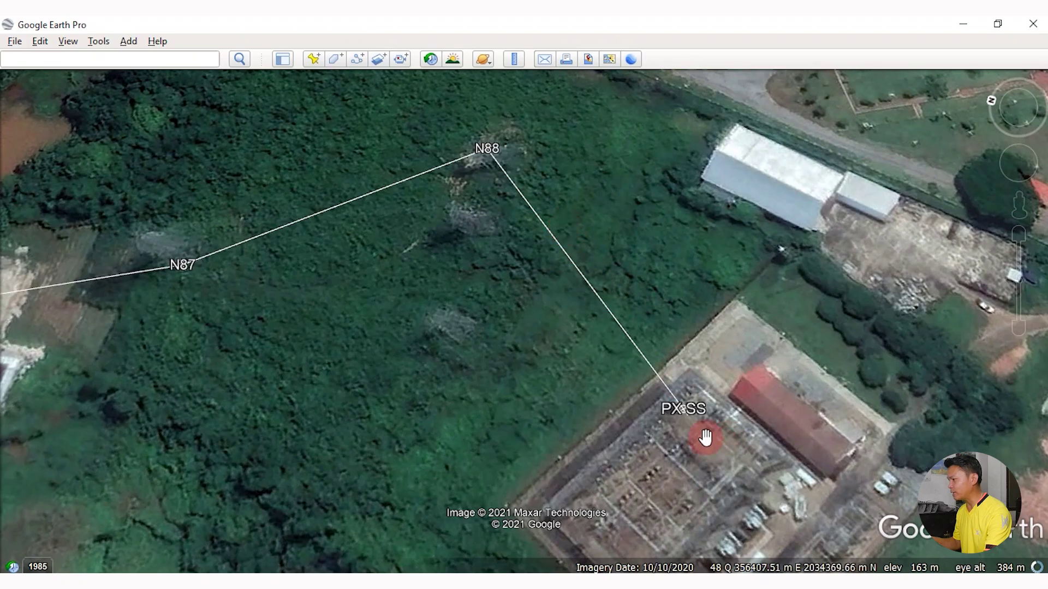
pyautogui.moveTo(705, 437); pyautogui.dragTo(731, 333)
pyautogui.moveTo(565, 182); pyautogui.dragTo(690, 215)
# Pan west along the route through N62–N70 to the N0 start, then show Drawing1 in Places
pyautogui.scroll(-3, 682, 180)
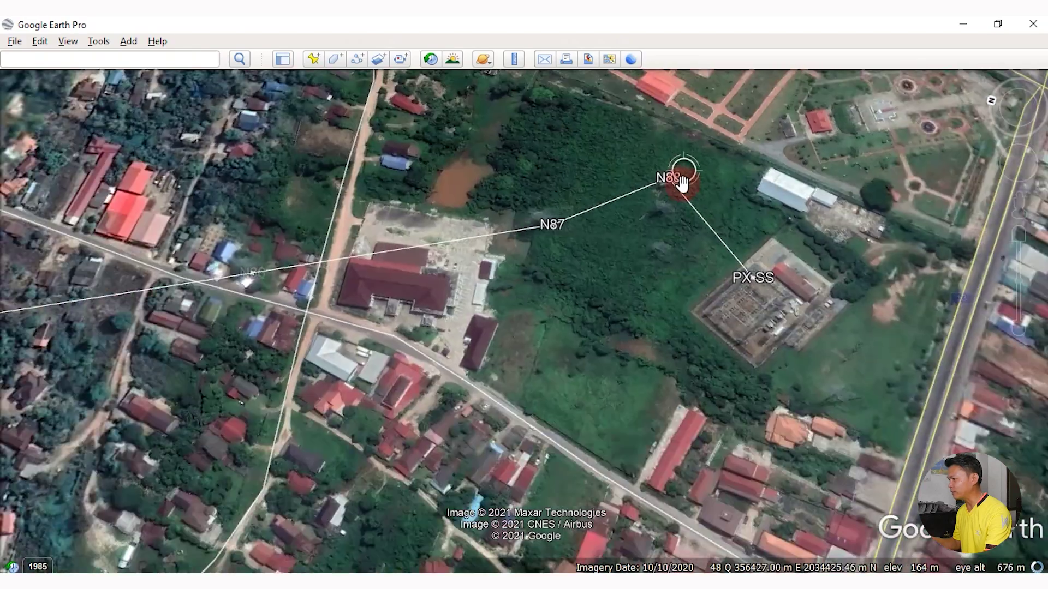
pyautogui.scroll(3, 245, 292)
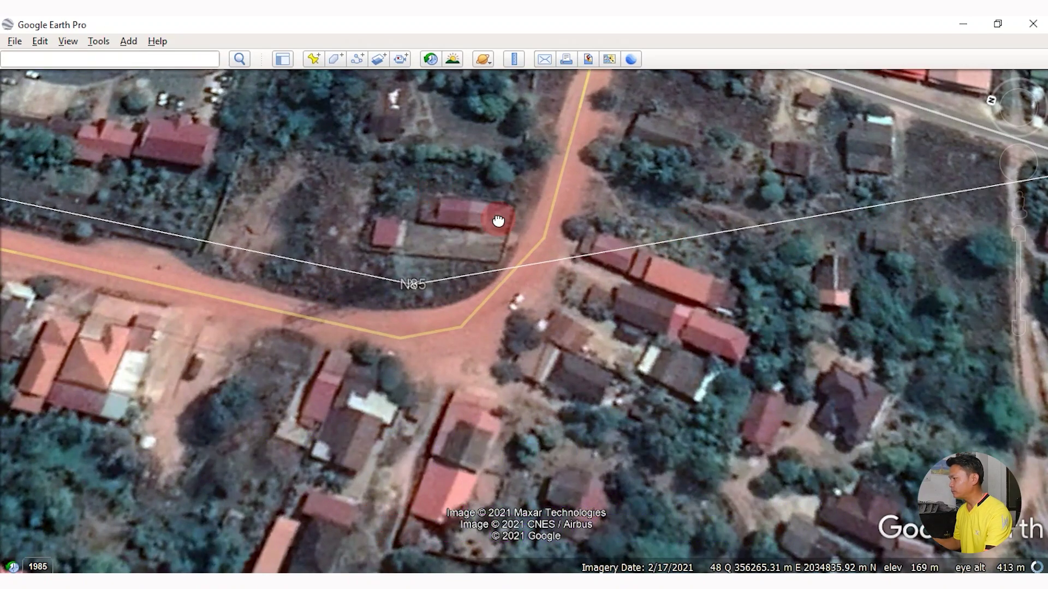
pyautogui.scroll(-5, 626, 334)
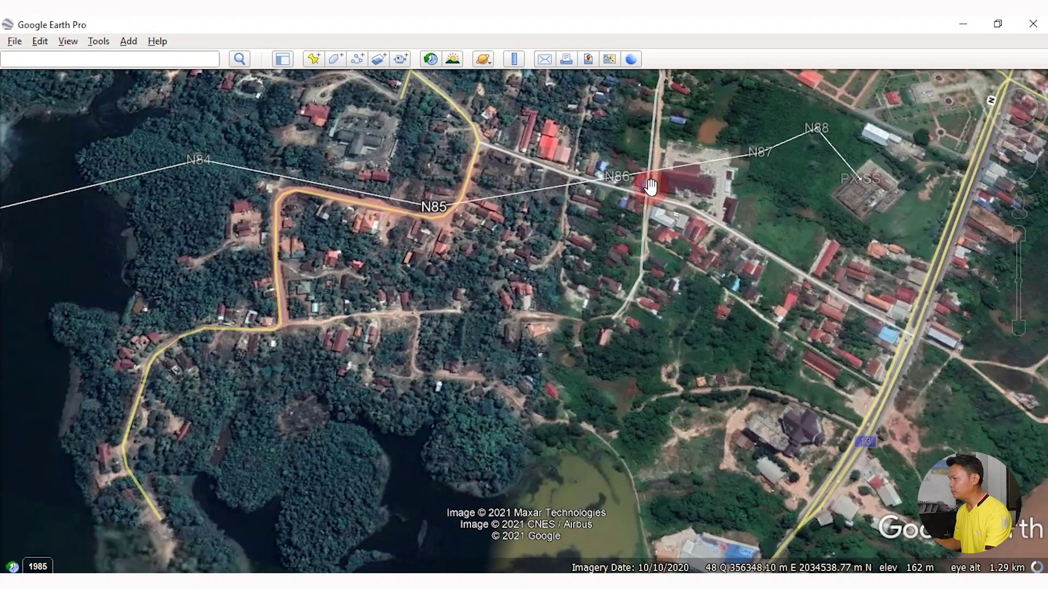
pyautogui.scroll(-3, 686, 169)
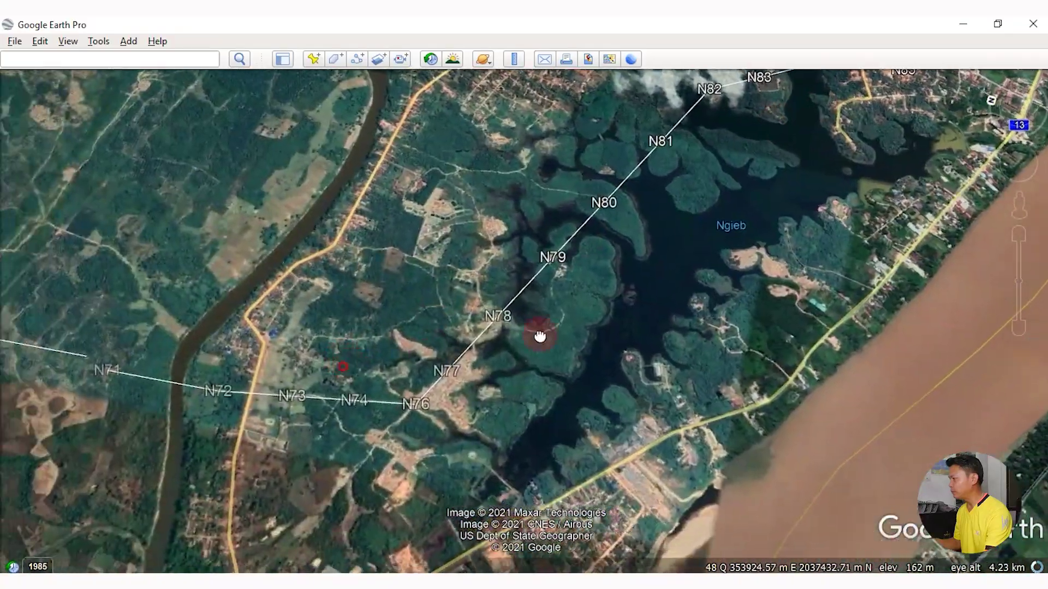
pyautogui.moveTo(540, 336); pyautogui.dragTo(791, 304)
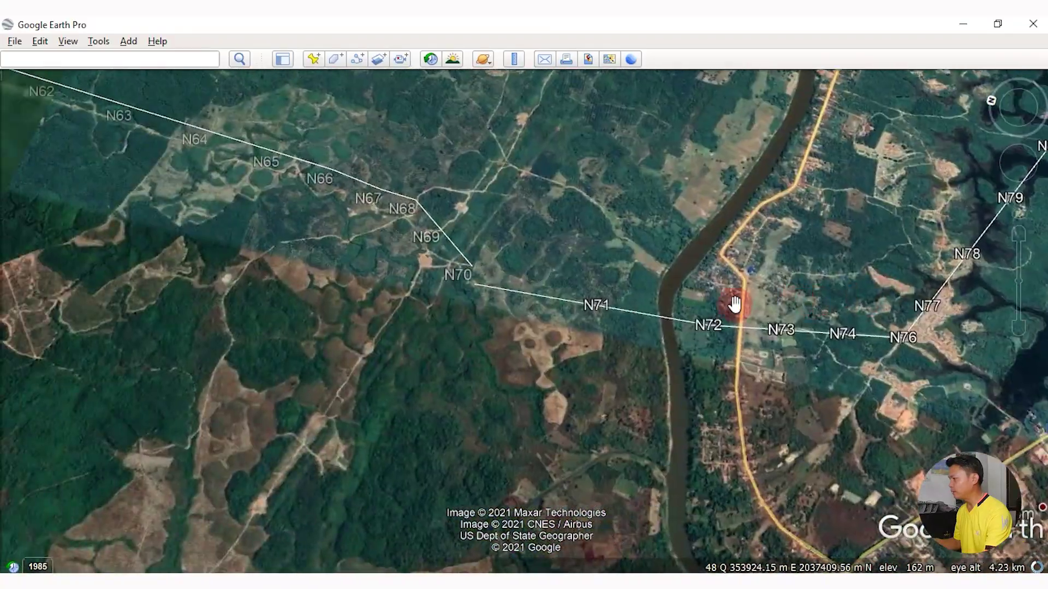
pyautogui.moveTo(479, 295); pyautogui.dragTo(627, 346)
pyautogui.scroll(5, 578, 297)
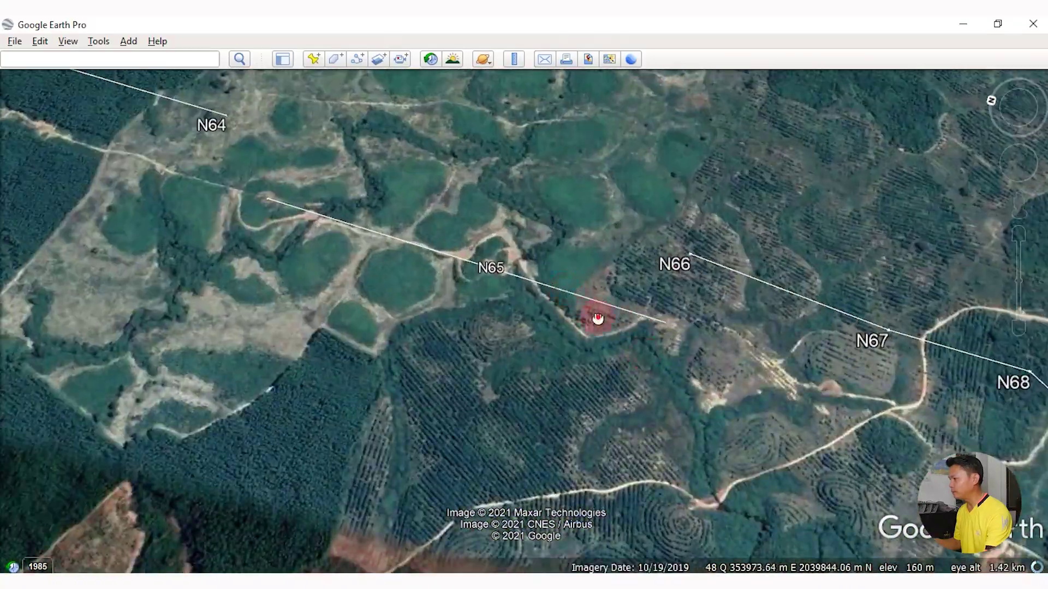
pyautogui.scroll(-5, 582, 264)
pyautogui.scroll(-3, 603, 274)
pyautogui.scroll(-3, 491, 246)
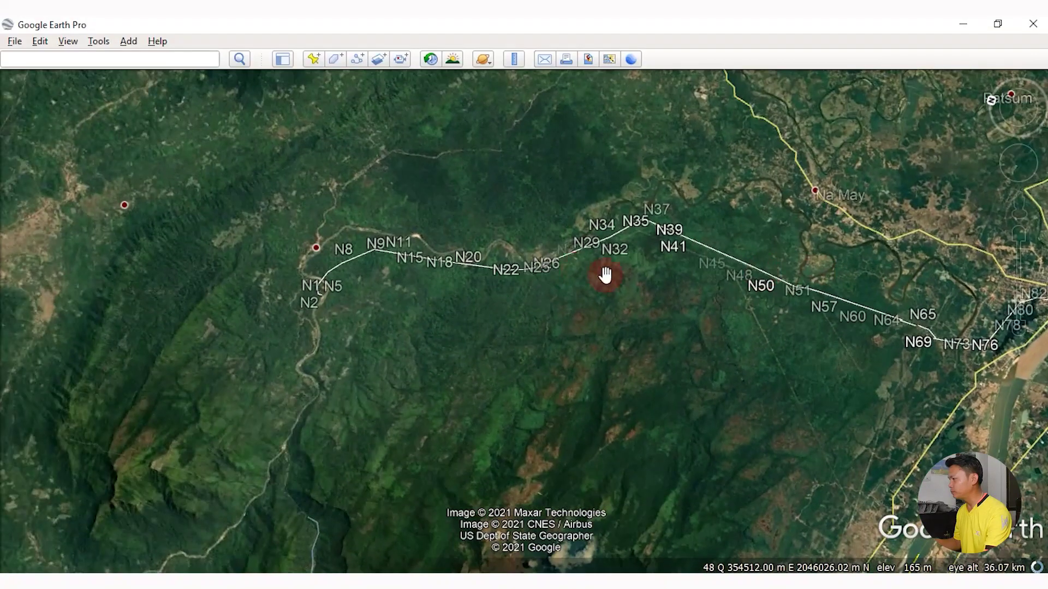
pyautogui.scroll(3, 513, 252)
pyautogui.scroll(2, 494, 273)
pyautogui.moveTo(485, 297)
pyautogui.mouseDown()
pyautogui.moveTo(557, 299)
pyautogui.moveTo(870, 264)
pyautogui.mouseUp()
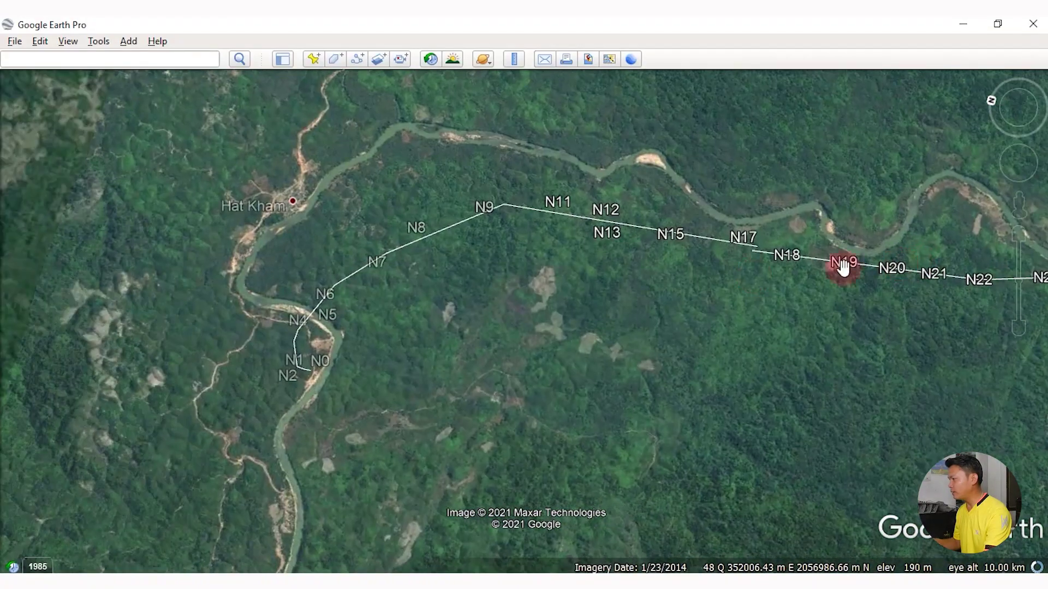
pyautogui.moveTo(463, 309); pyautogui.dragTo(554, 297)
pyautogui.scroll(4, 501, 358)
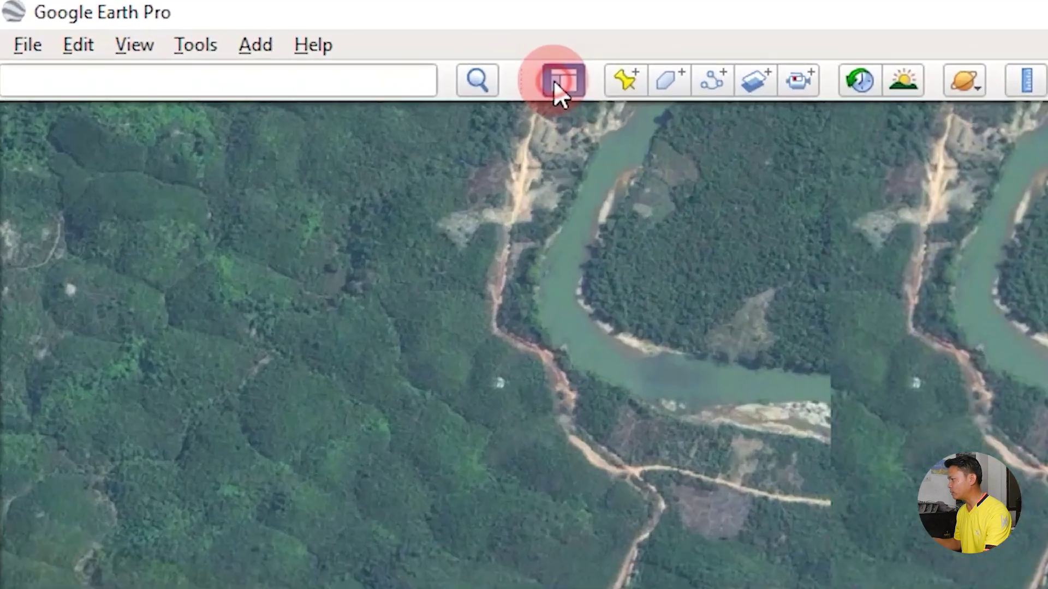
pyautogui.click(284, 60)
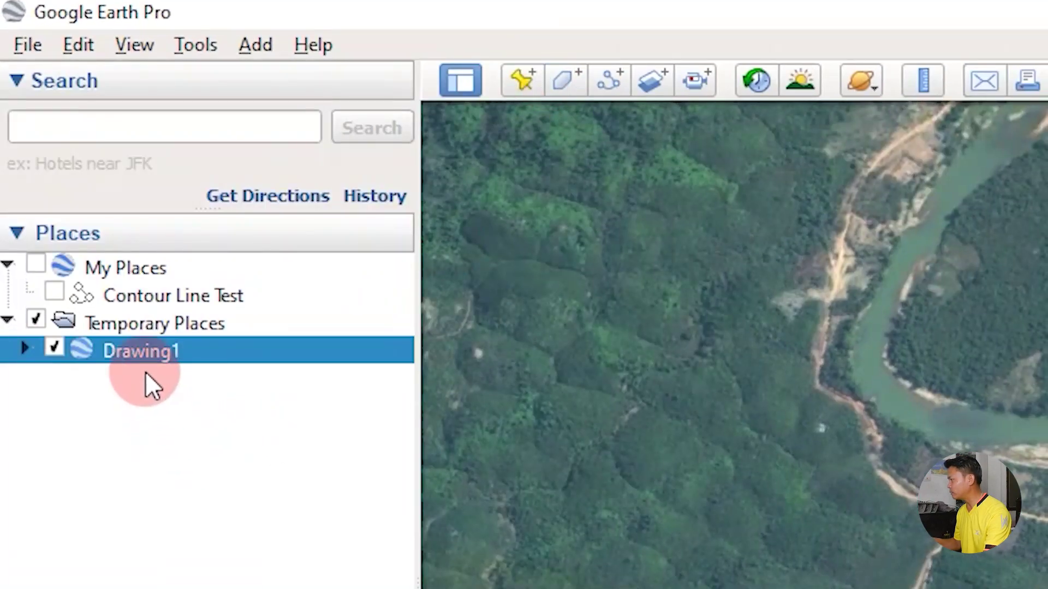
pyautogui.rightClick(136, 352)
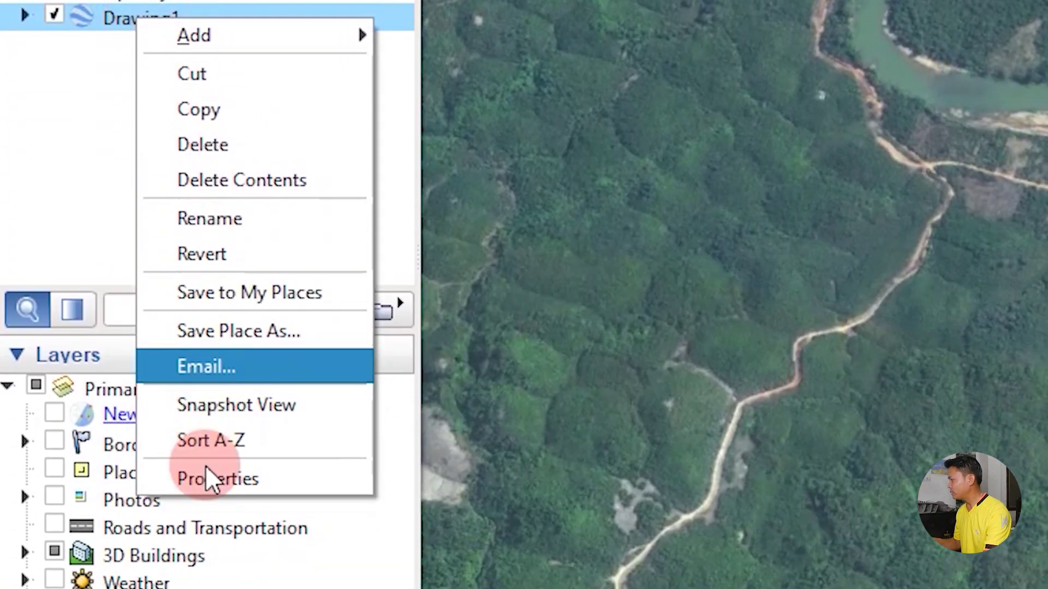
pyautogui.click(208, 484)
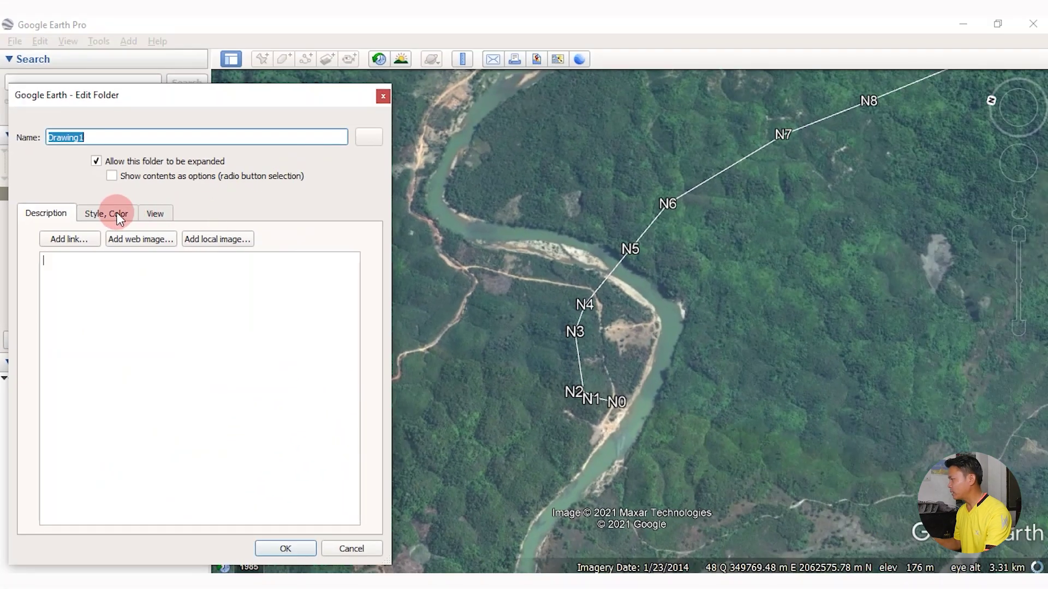
pyautogui.click(112, 213)
pyautogui.click(319, 402)
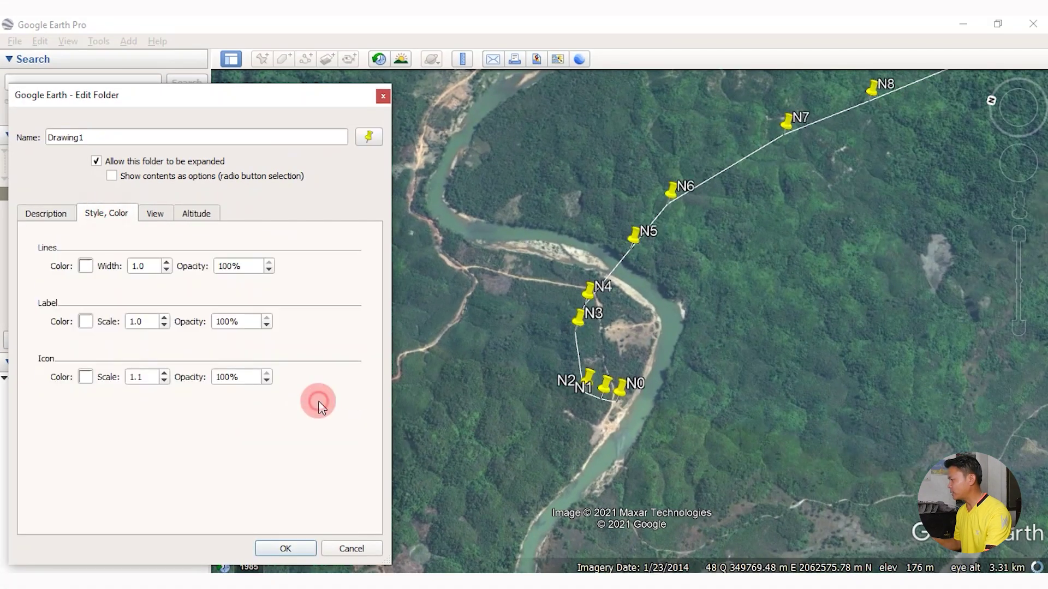
pyautogui.scroll(3, 679, 206)
pyautogui.scroll(-3, 730, 187)
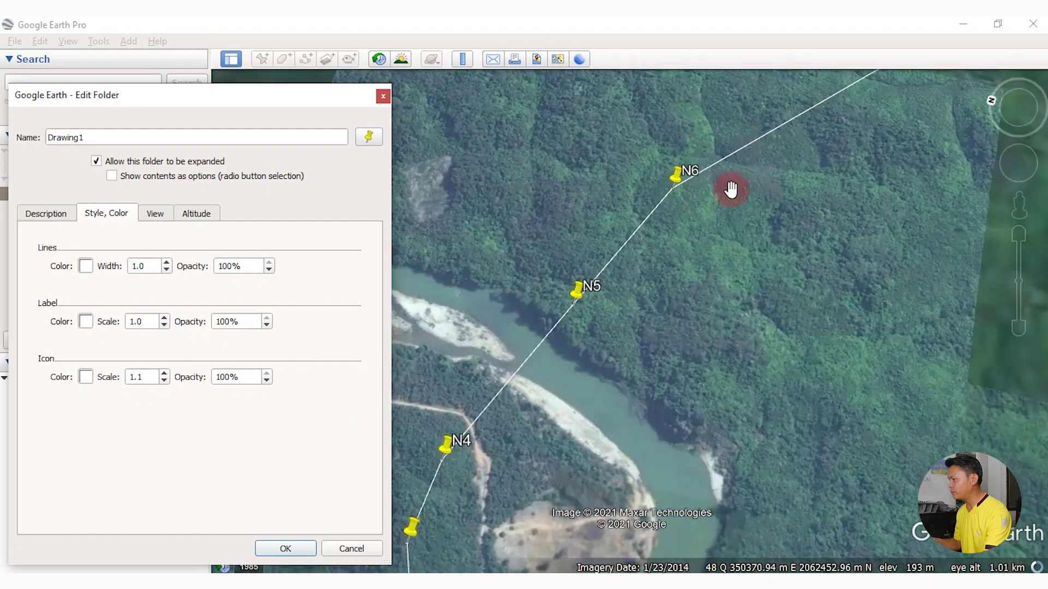
pyautogui.scroll(-2, 739, 195)
pyautogui.scroll(-2, 886, 176)
pyautogui.moveTo(886, 175); pyautogui.dragTo(638, 218)
pyautogui.moveTo(831, 217)
pyautogui.mouseDown()
pyautogui.moveTo(676, 223)
pyautogui.moveTo(470, 164)
pyautogui.mouseUp()
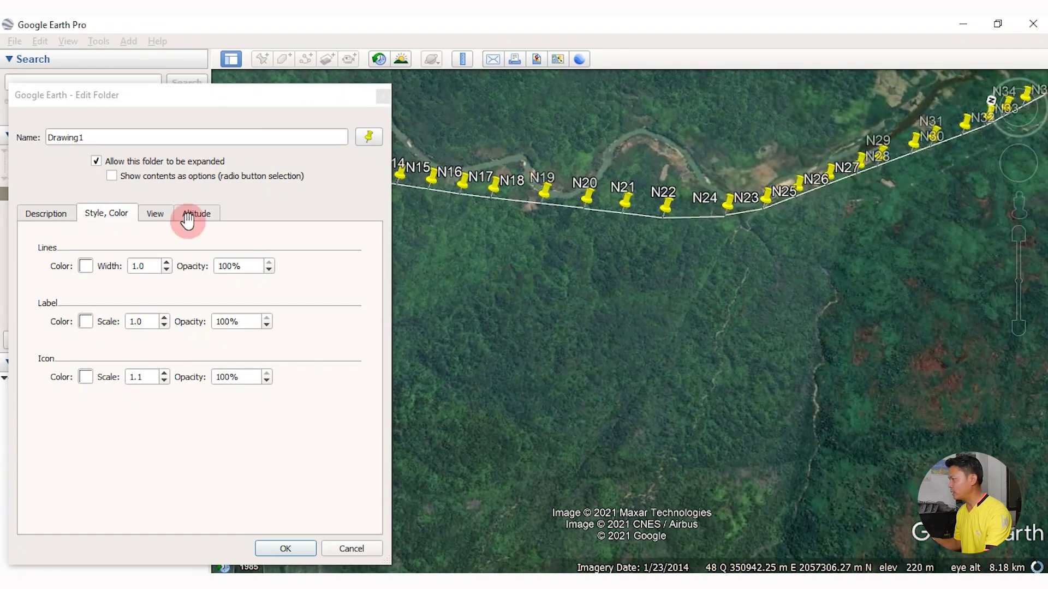
pyautogui.moveTo(223, 101)
pyautogui.mouseDown()
pyautogui.moveTo(516, 57)
pyautogui.moveTo(168, 186)
pyautogui.moveTo(217, 171)
pyautogui.moveTo(230, 150)
pyautogui.moveTo(391, 107)
pyautogui.mouseUp()
pyautogui.click(479, 154)
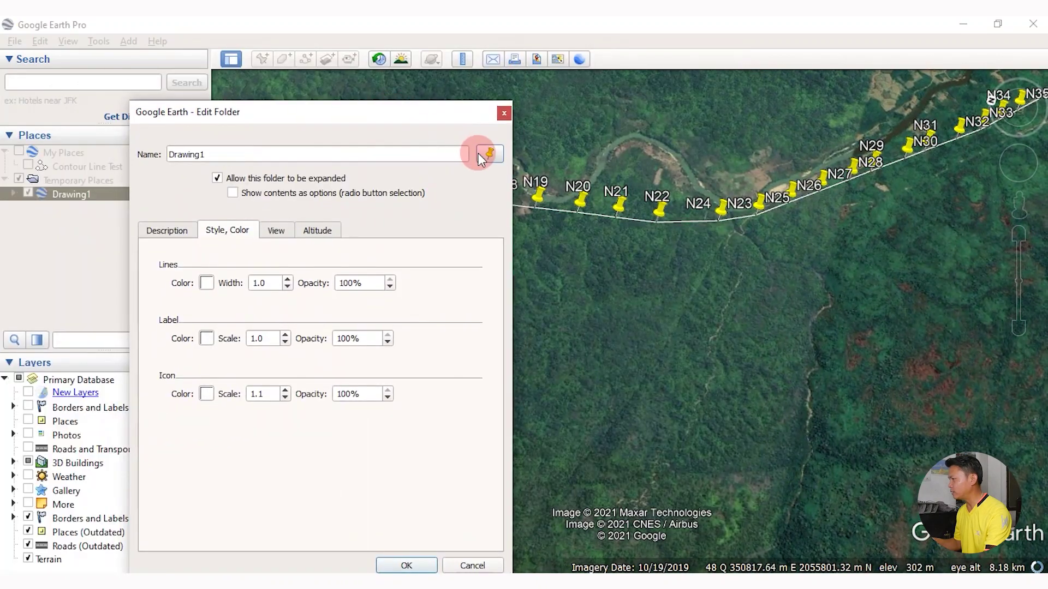
pyautogui.click(282, 248)
pyautogui.moveTo(448, 46)
pyautogui.mouseDown()
pyautogui.moveTo(218, 163)
pyautogui.moveTo(282, 171)
pyautogui.mouseUp()
pyautogui.click(273, 173)
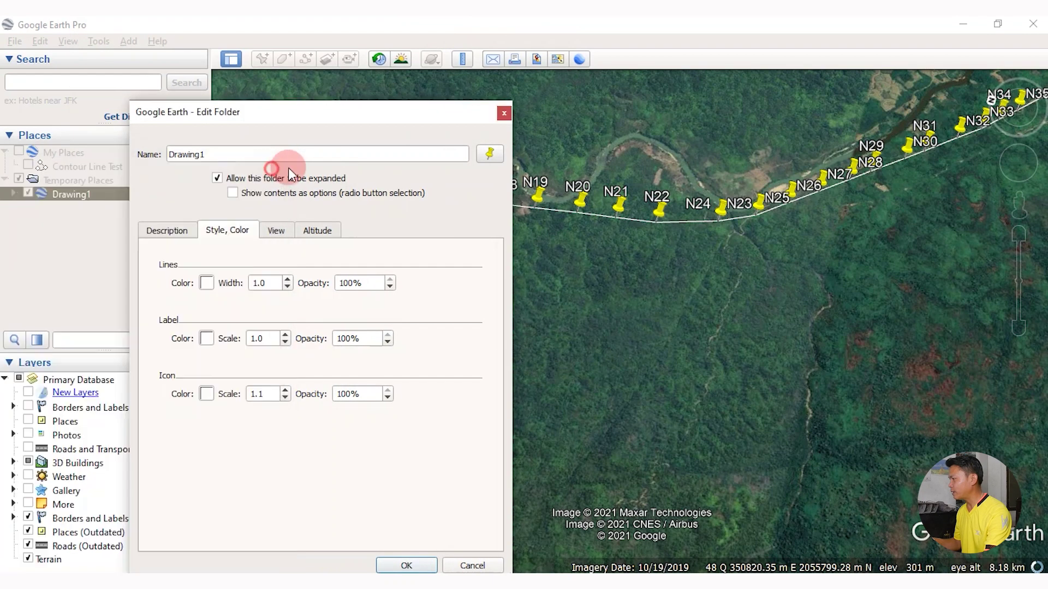
pyautogui.moveTo(386, 114); pyautogui.dragTo(295, 65)
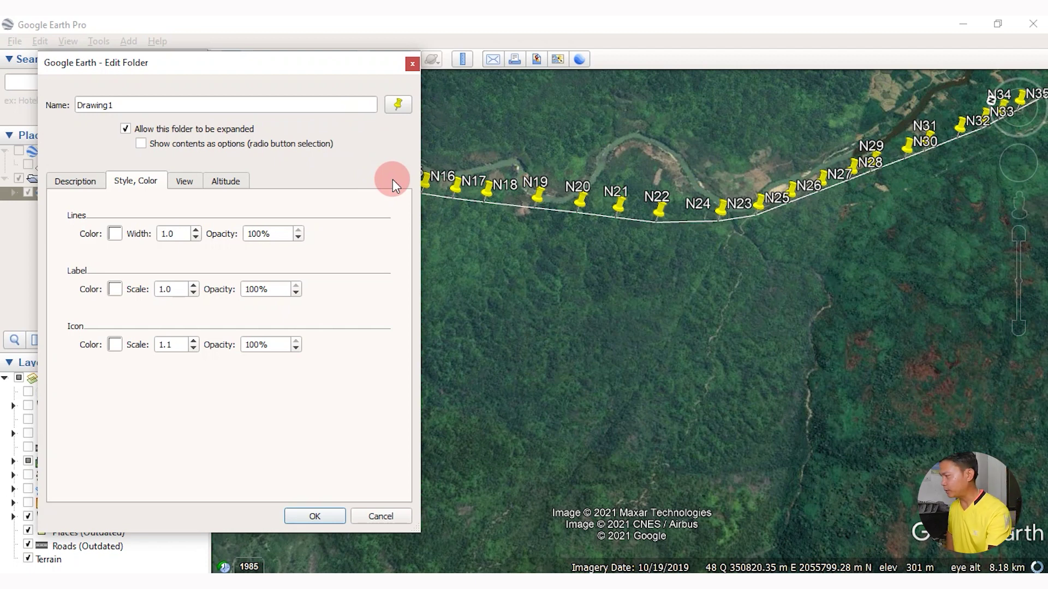
pyautogui.click(412, 65)
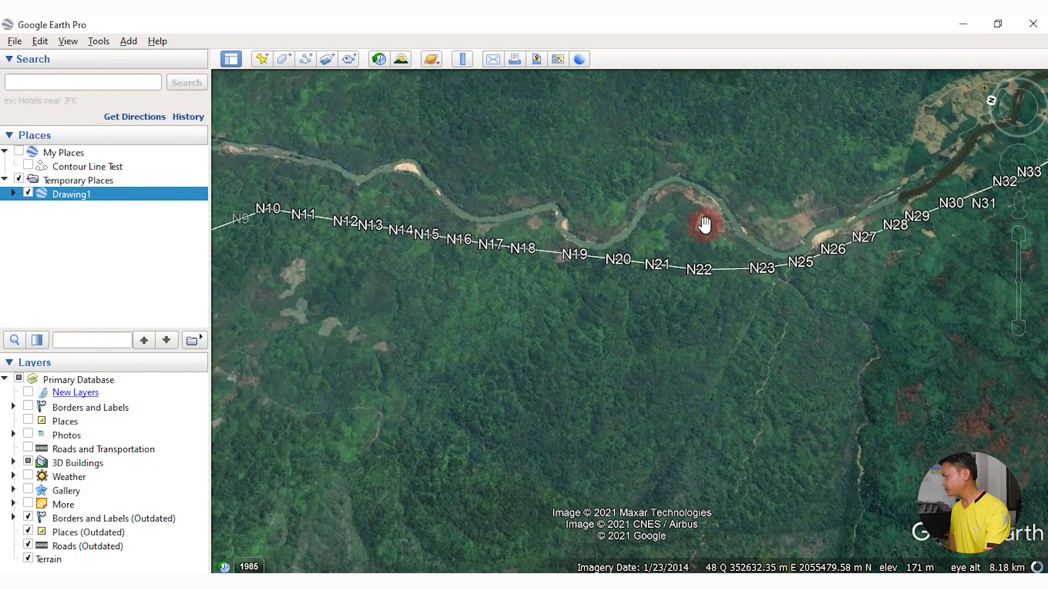
# Follow the labelled route east to N63–N88 and Paksan, and hide the Google Earth sidebar
pyautogui.moveTo(702, 224); pyautogui.dragTo(408, 246)
pyautogui.scroll(5, 409, 246)
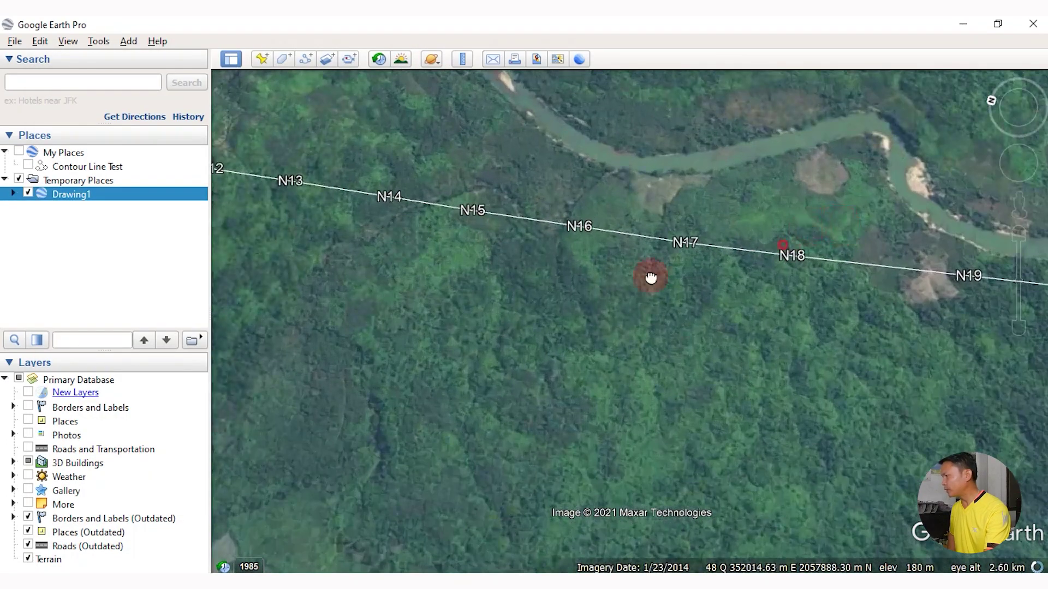
pyautogui.scroll(-5, 491, 171)
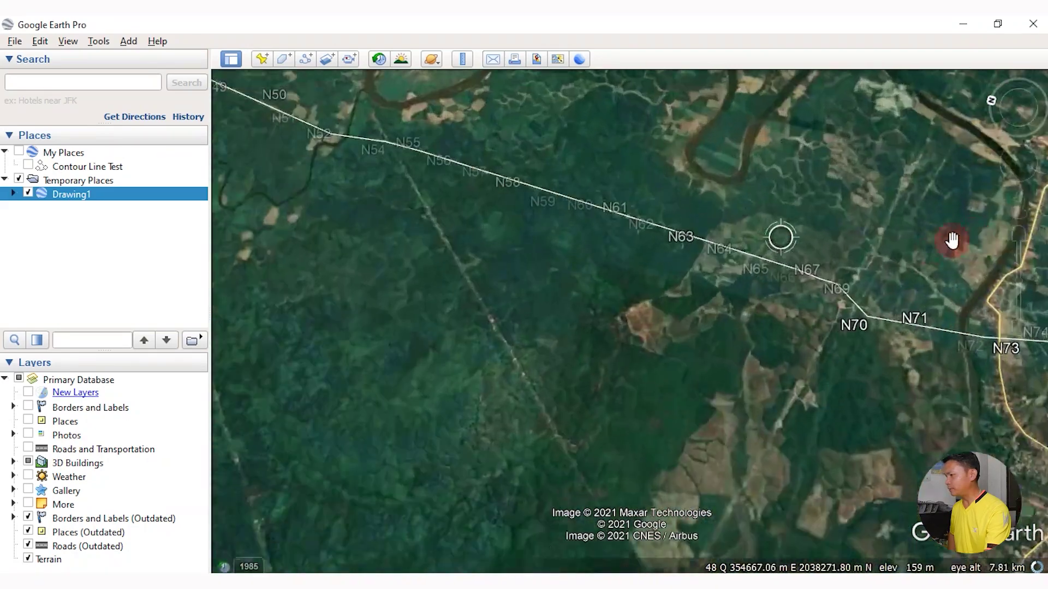
pyautogui.moveTo(952, 240); pyautogui.dragTo(608, 300)
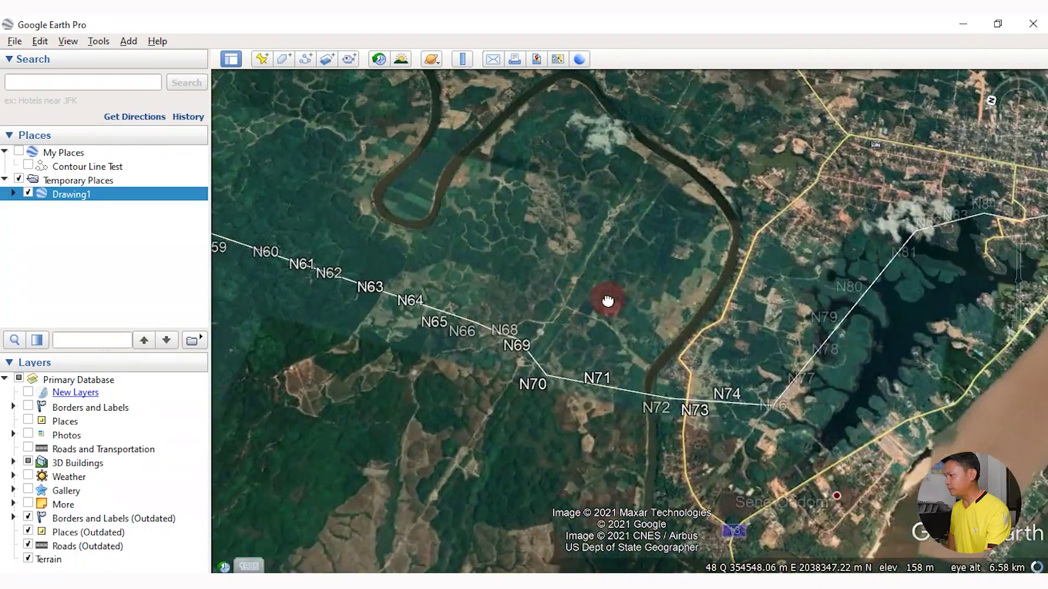
pyautogui.moveTo(908, 274); pyautogui.dragTo(765, 225)
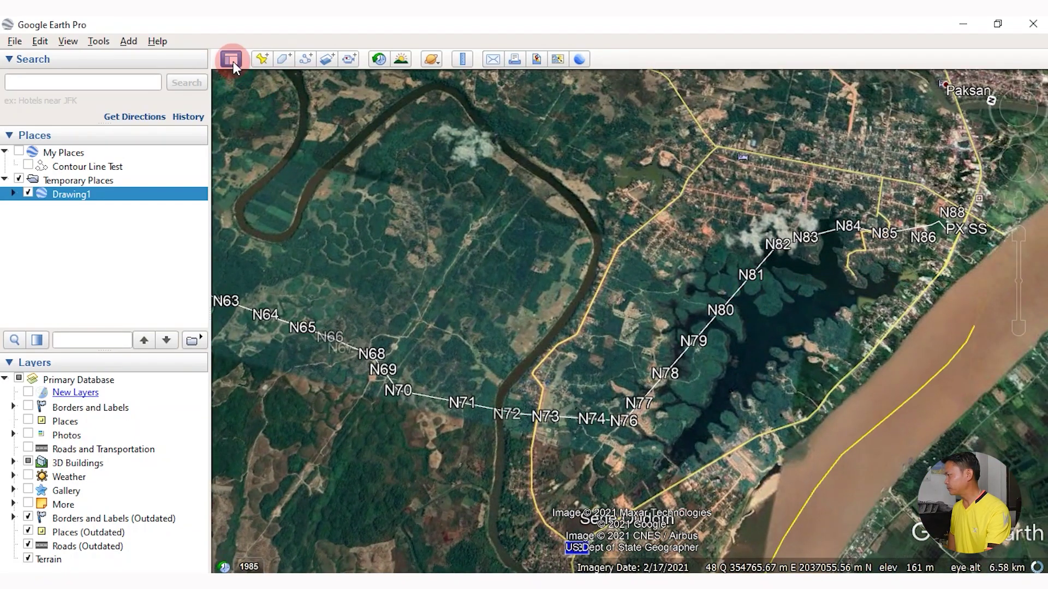
pyautogui.click(231, 59)
pyautogui.moveTo(398, 150); pyautogui.dragTo(755, 218)
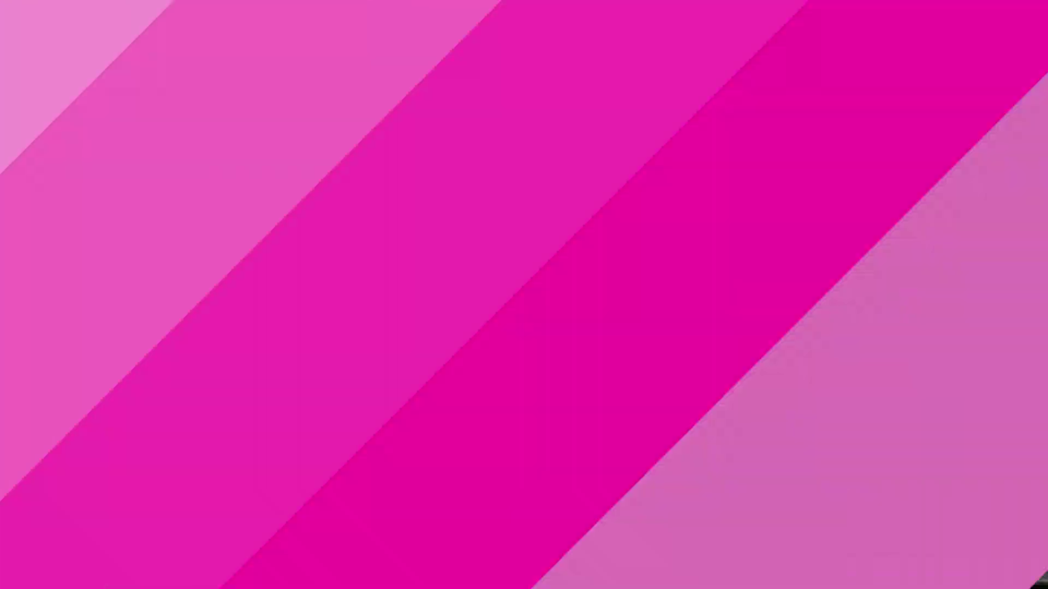